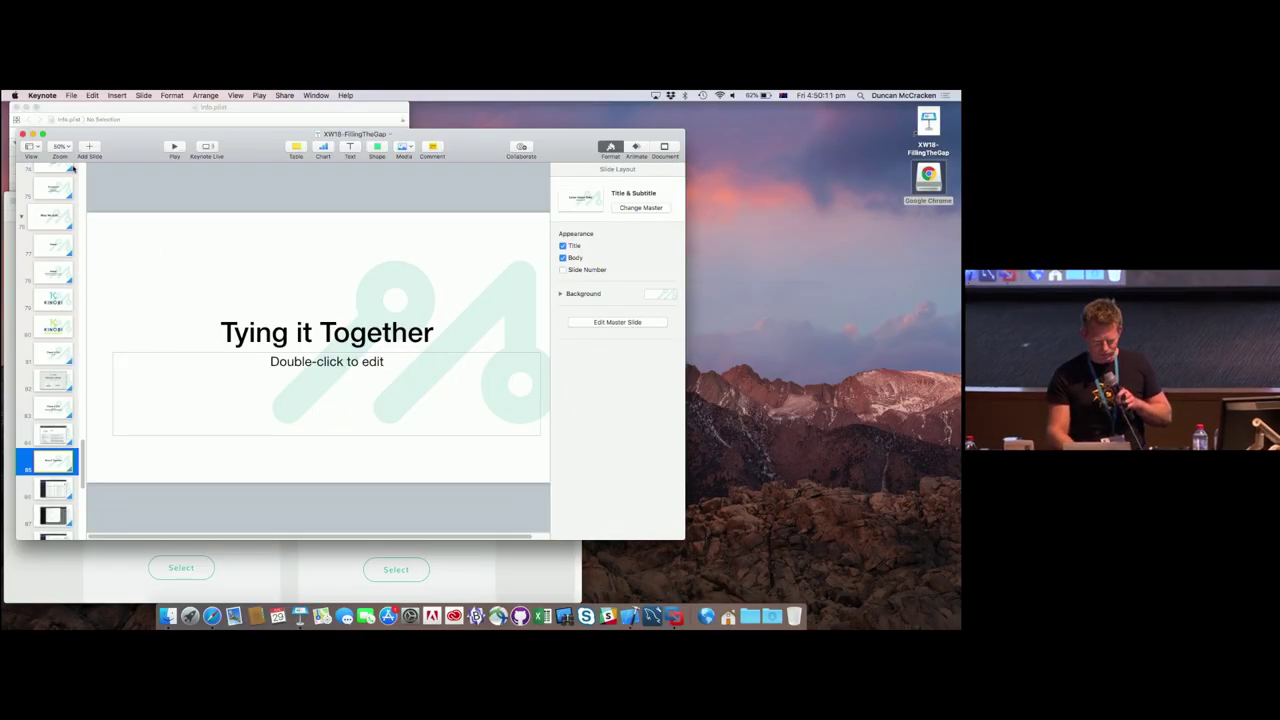
Step: Review the Kinobi marketplace page and highlight its Jamf Supported label
{"action": "left_click", "coordinate": [212, 616]}
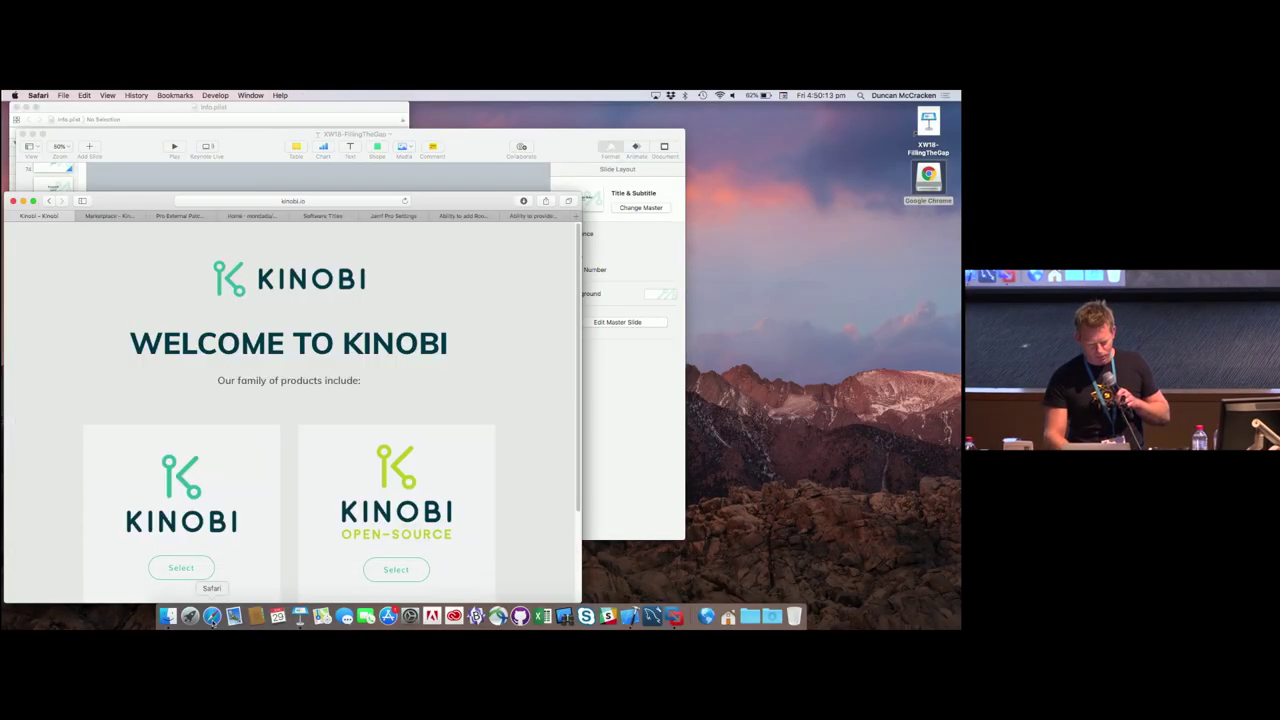
{"action": "left_click_drag", "start_coordinate": [140, 204], "coordinate": [164, 123]}
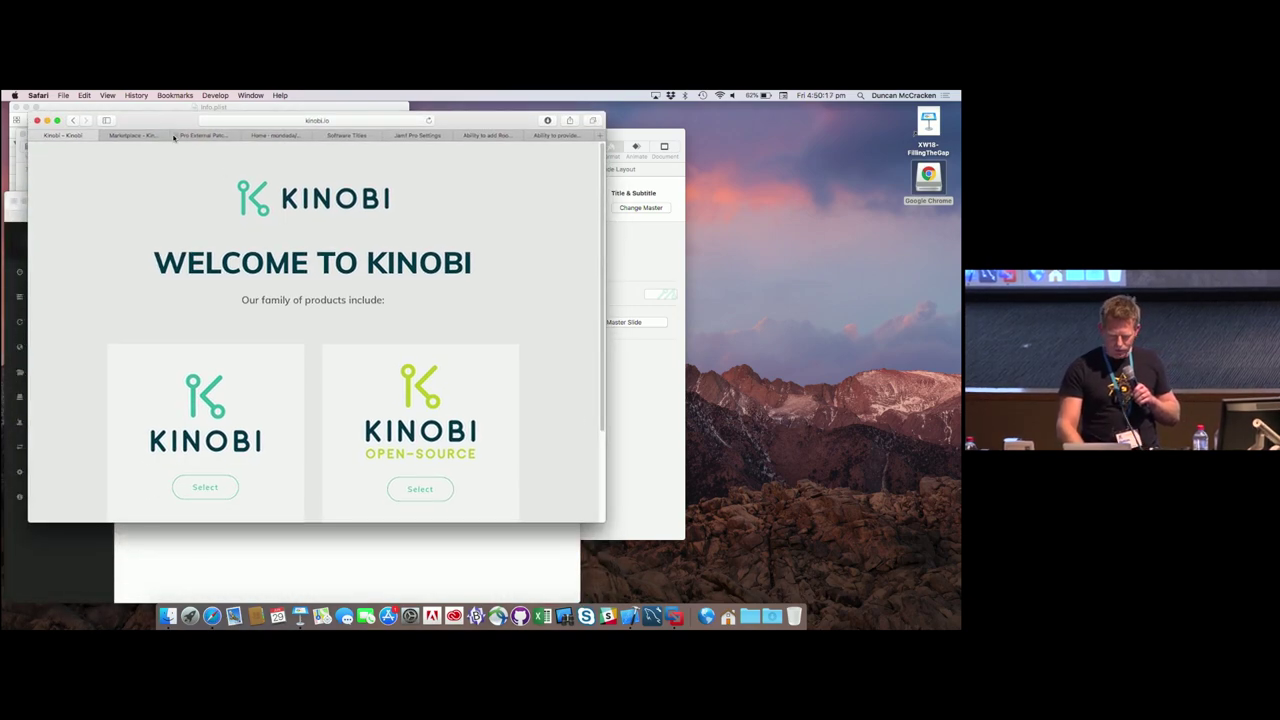
{"action": "left_click", "coordinate": [168, 135]}
{"action": "left_click_drag", "start_coordinate": [79, 326], "coordinate": [155, 321]}
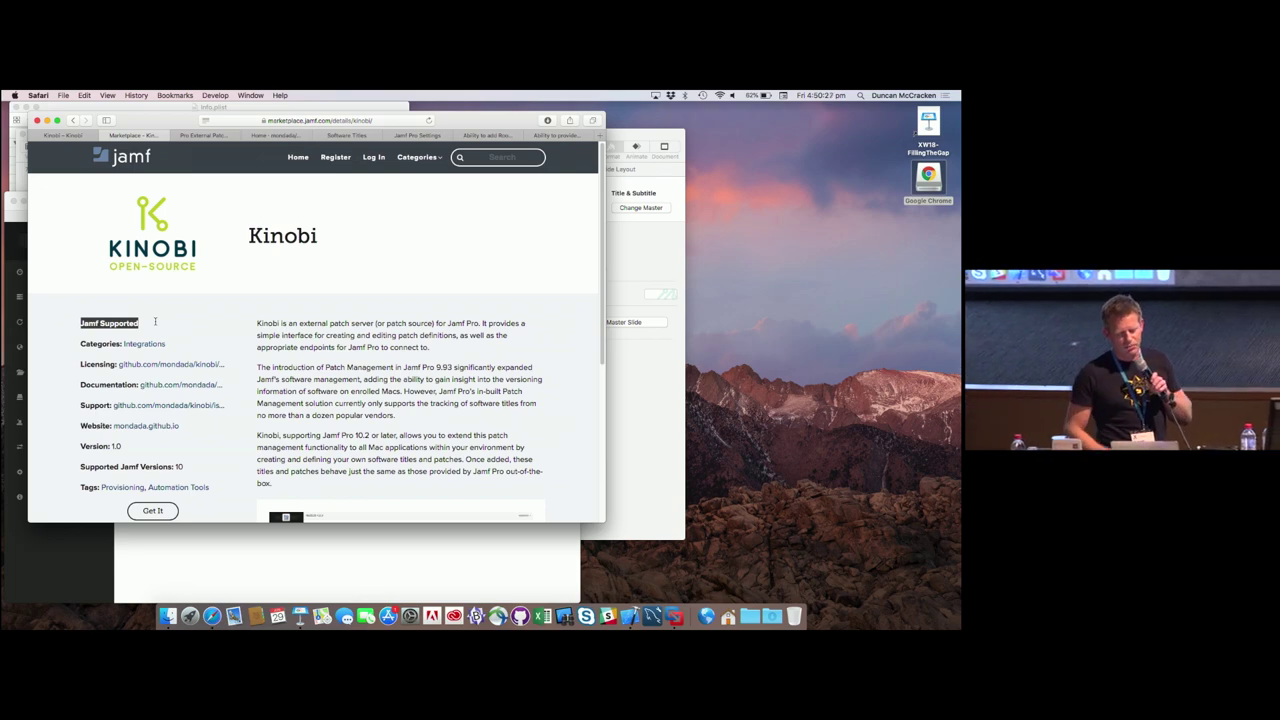
Step: Read through the Jamf Pro External Patch Source Endpoints article
{"action": "left_click", "coordinate": [198, 135]}
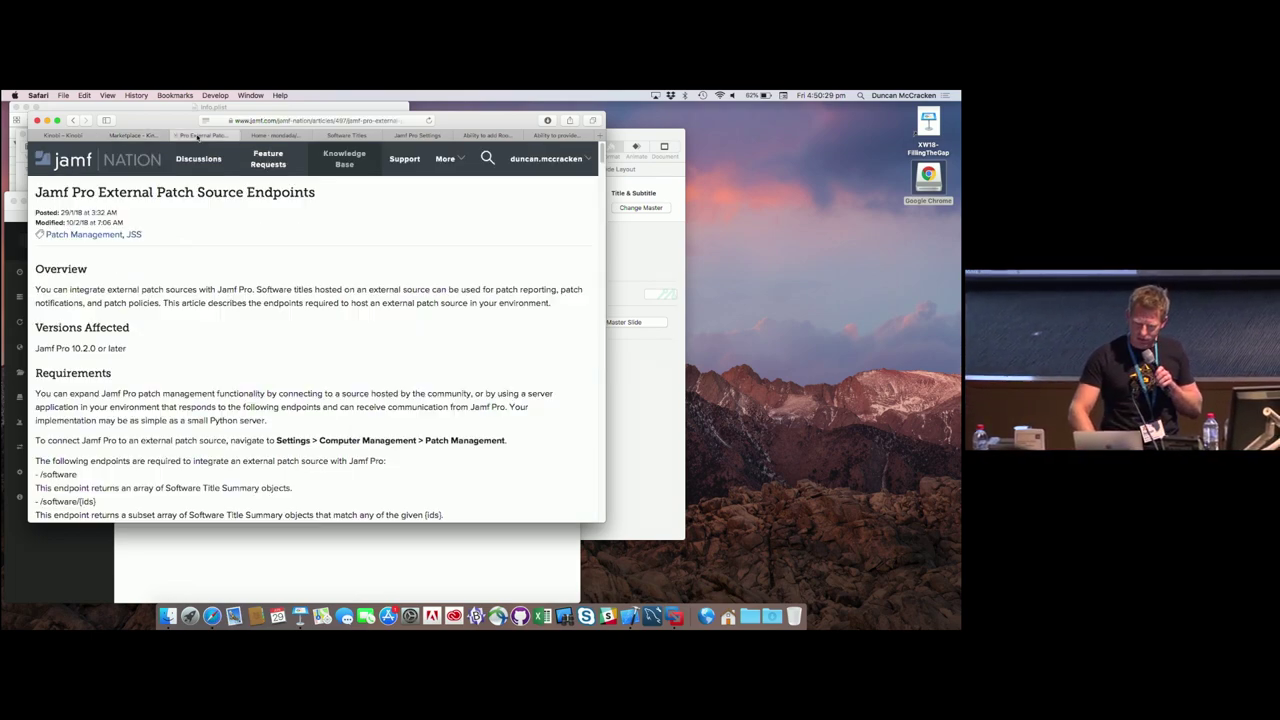
{"action": "scroll", "coordinate": [237, 346], "scroll_direction": "down", "scroll_amount": 20}
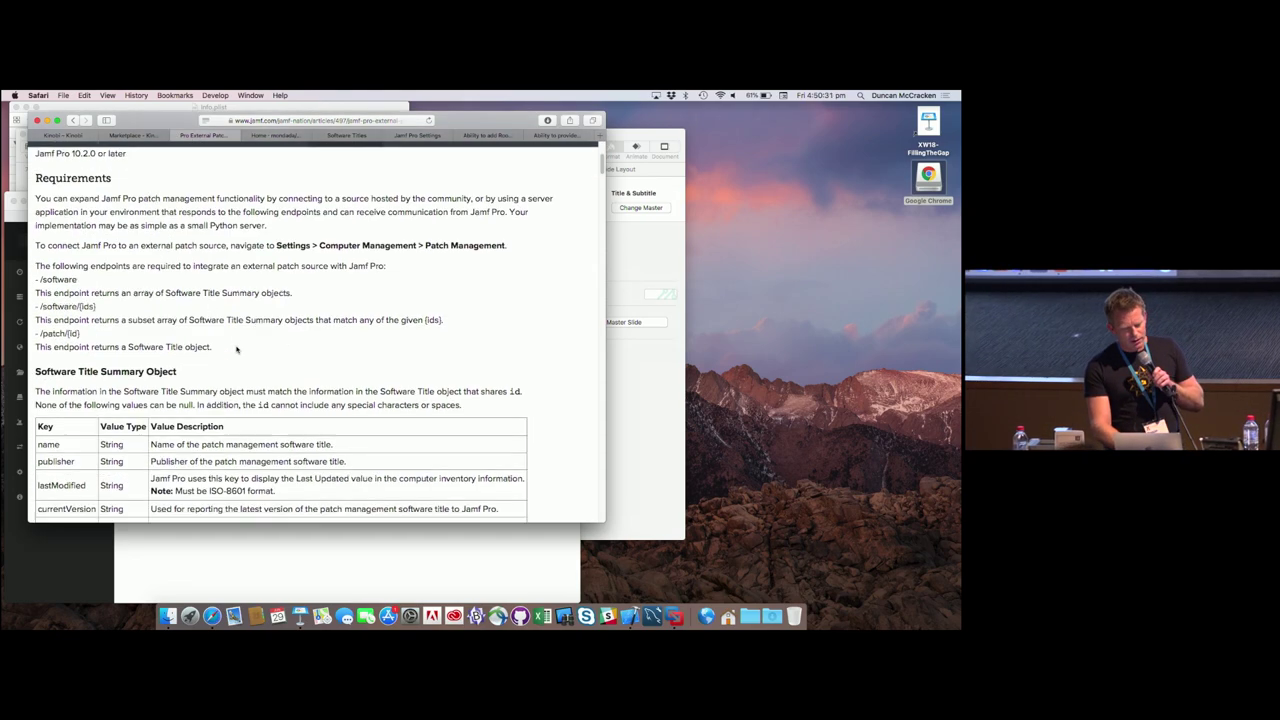
{"action": "scroll", "coordinate": [237, 346], "scroll_direction": "down", "scroll_amount": 15}
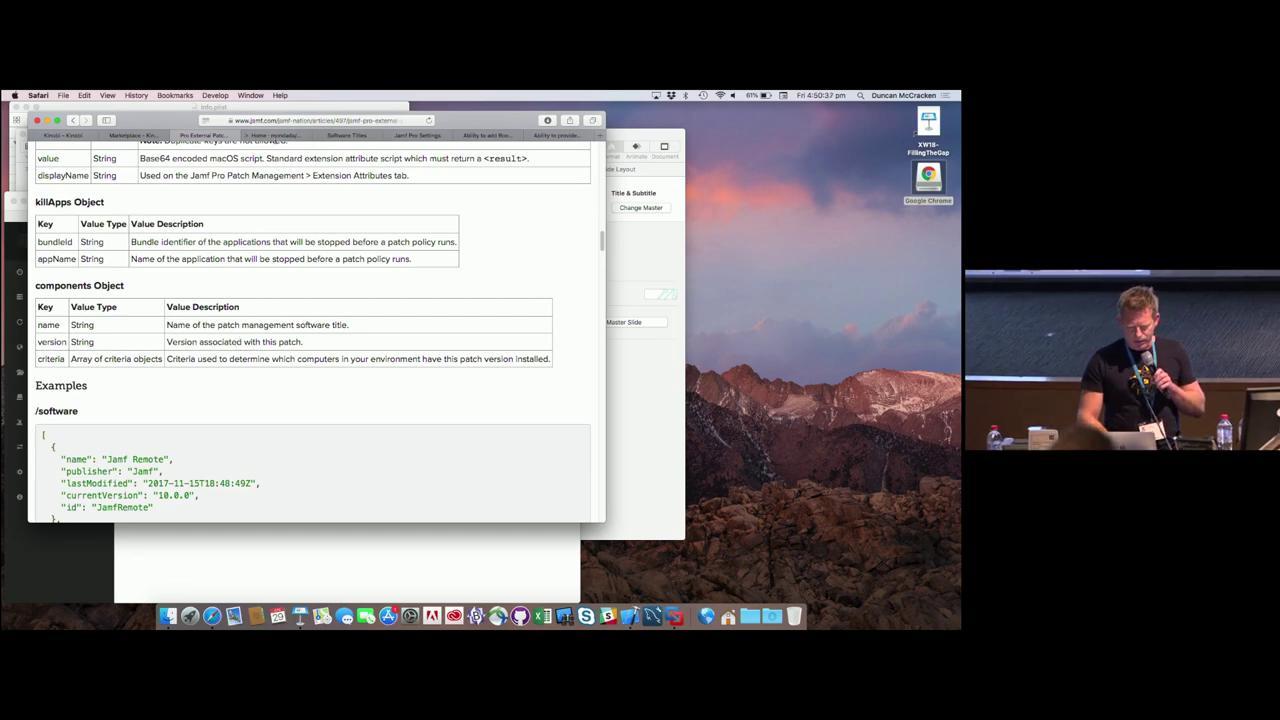
Step: Browse the Kinobi wiki Home and Walkthrough pages, ending on NetSUS Software Titles
{"action": "key", "text": "ctrl+Tab"}
{"action": "scroll", "coordinate": [353, 316], "scroll_direction": "down", "scroll_amount": 10}
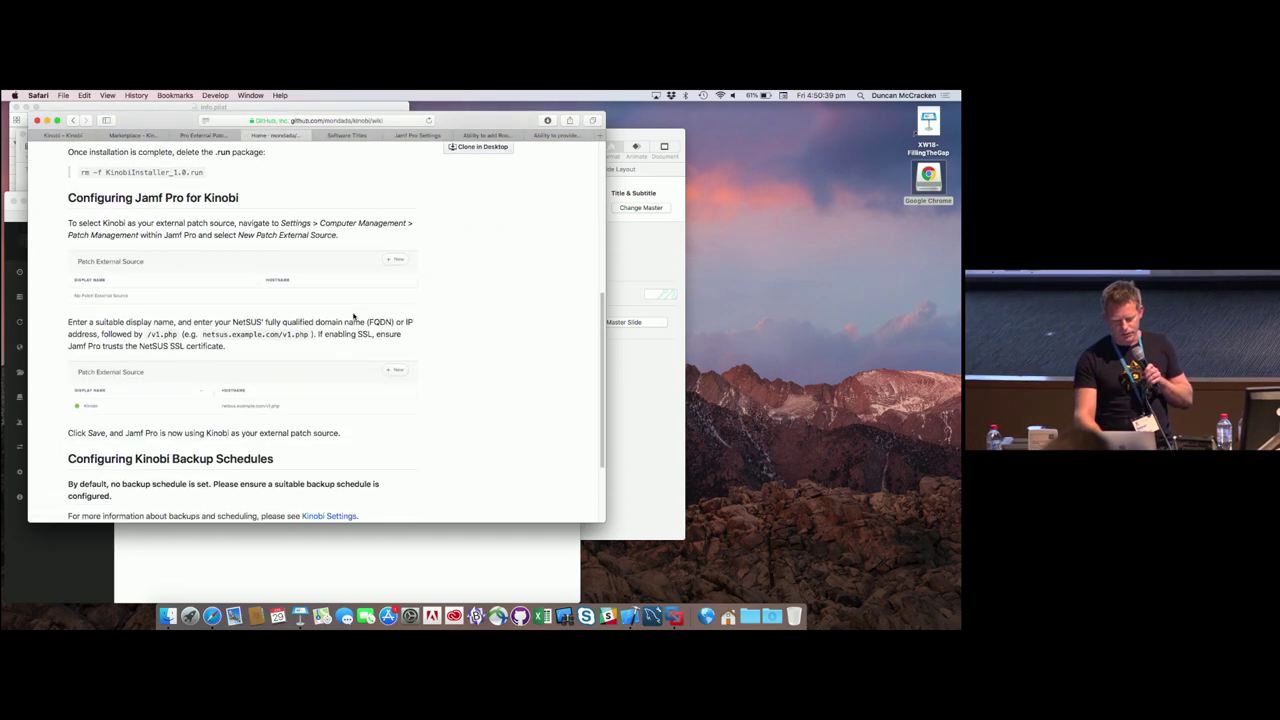
{"action": "scroll", "coordinate": [353, 316], "scroll_direction": "up", "scroll_amount": 10}
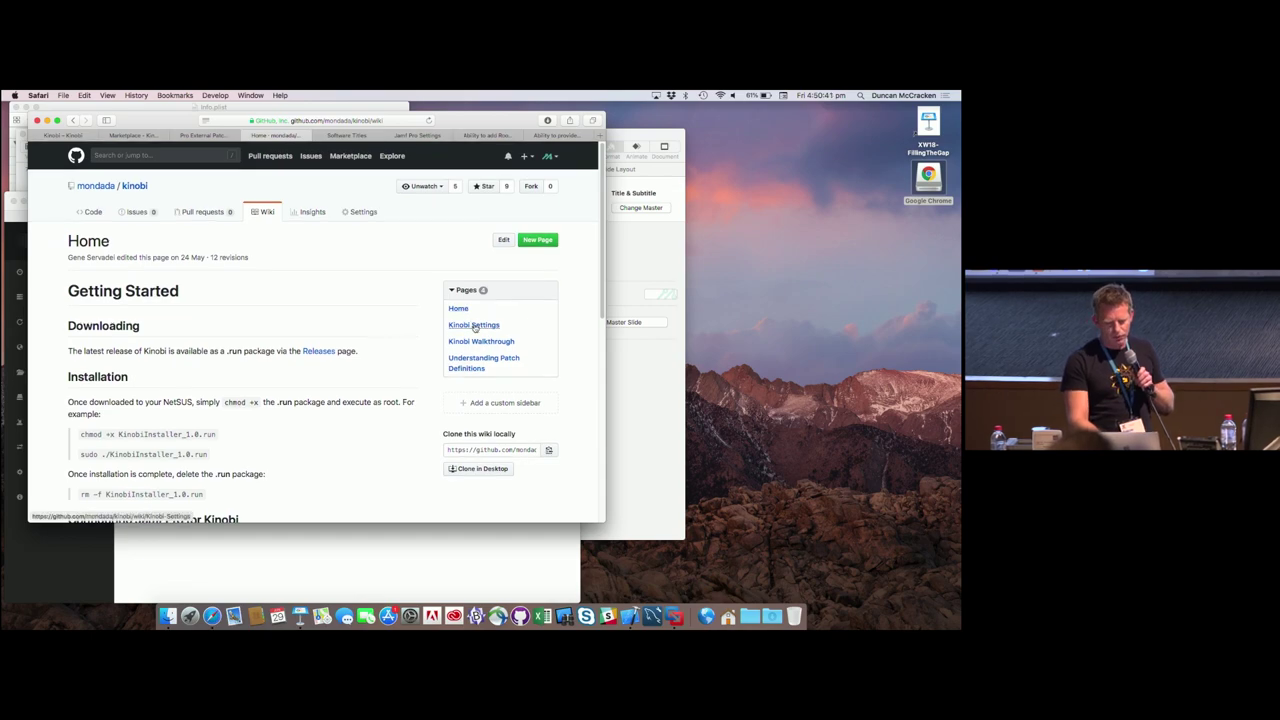
{"action": "left_click", "coordinate": [480, 344]}
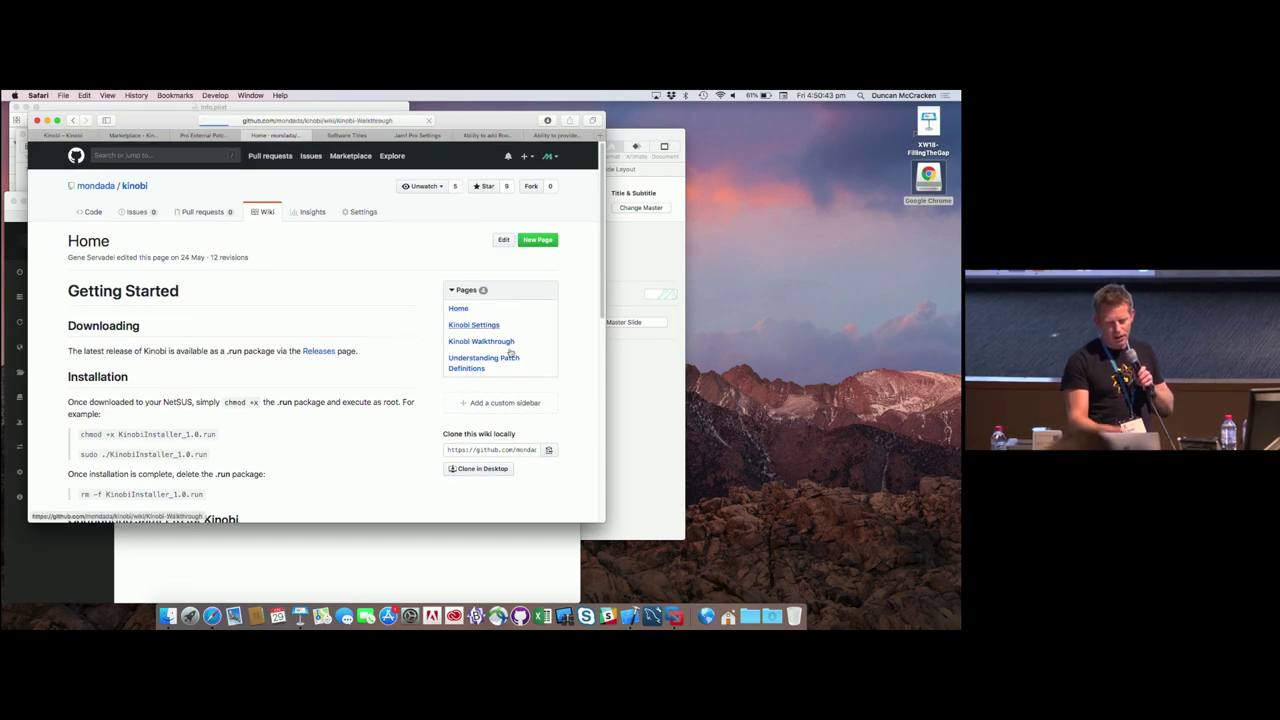
{"action": "left_click", "coordinate": [349, 136]}
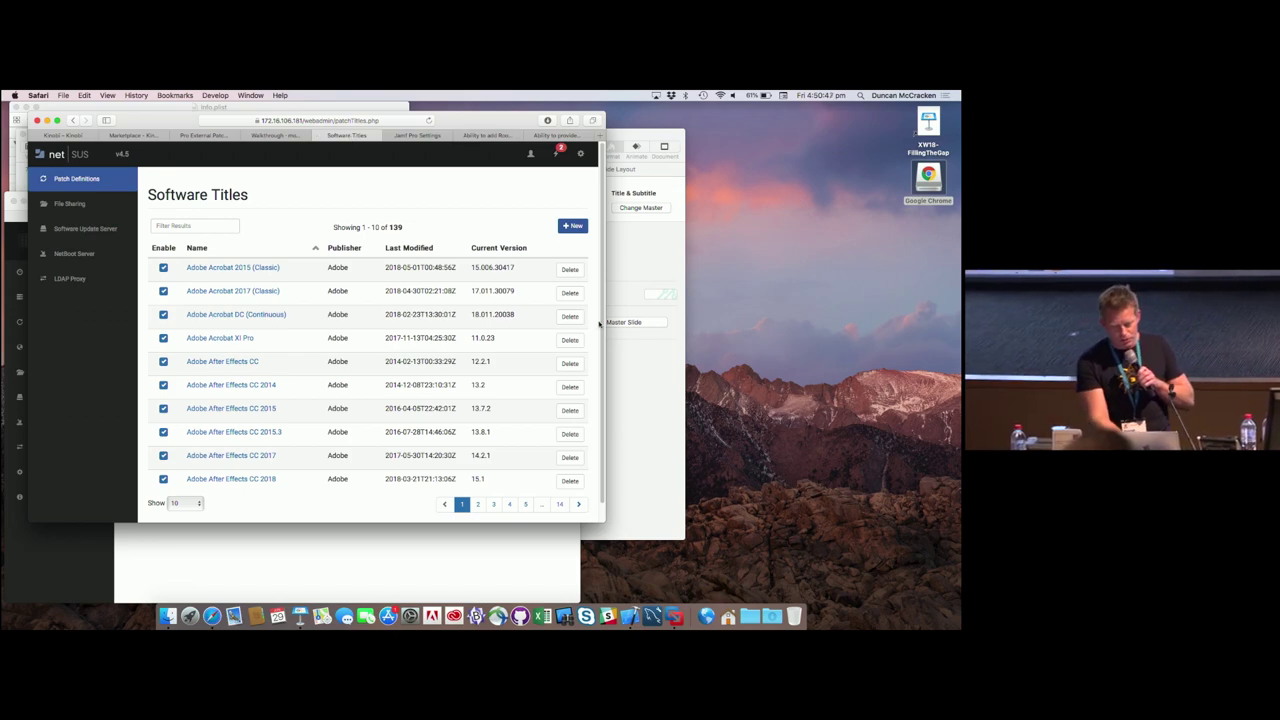
Step: Enlarge the Safari window and zoom the Software Titles page in one step
{"action": "left_click_drag", "start_coordinate": [598, 516], "coordinate": [767, 598]}
{"action": "key", "text": "super+equal"}
{"action": "key", "text": "super+equal"}
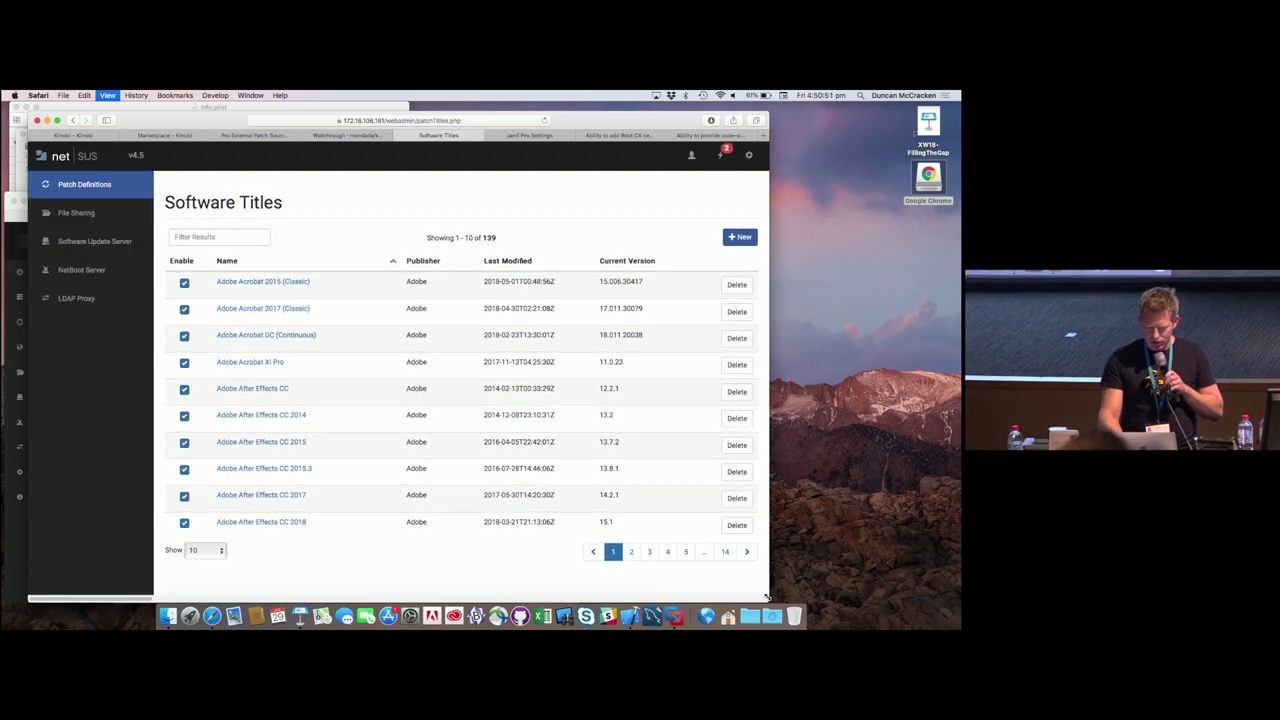
{"action": "key", "text": "super+minus"}
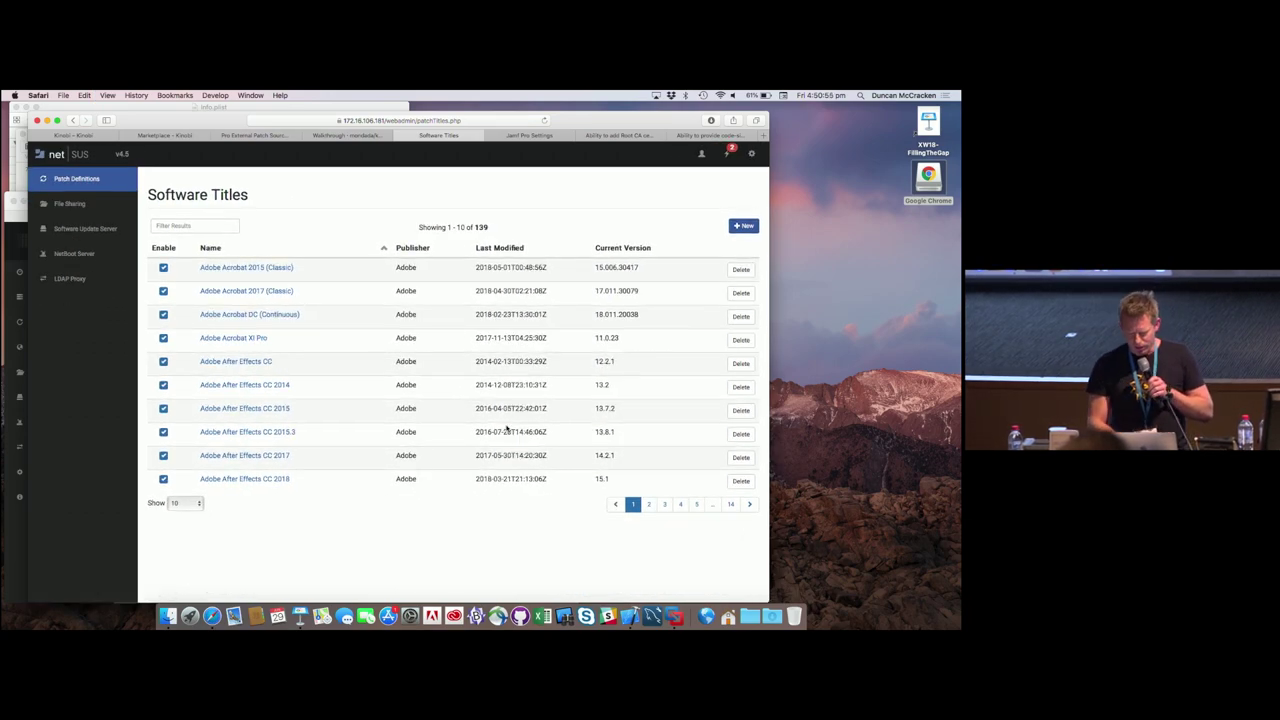
{"action": "key", "text": "super+equal"}
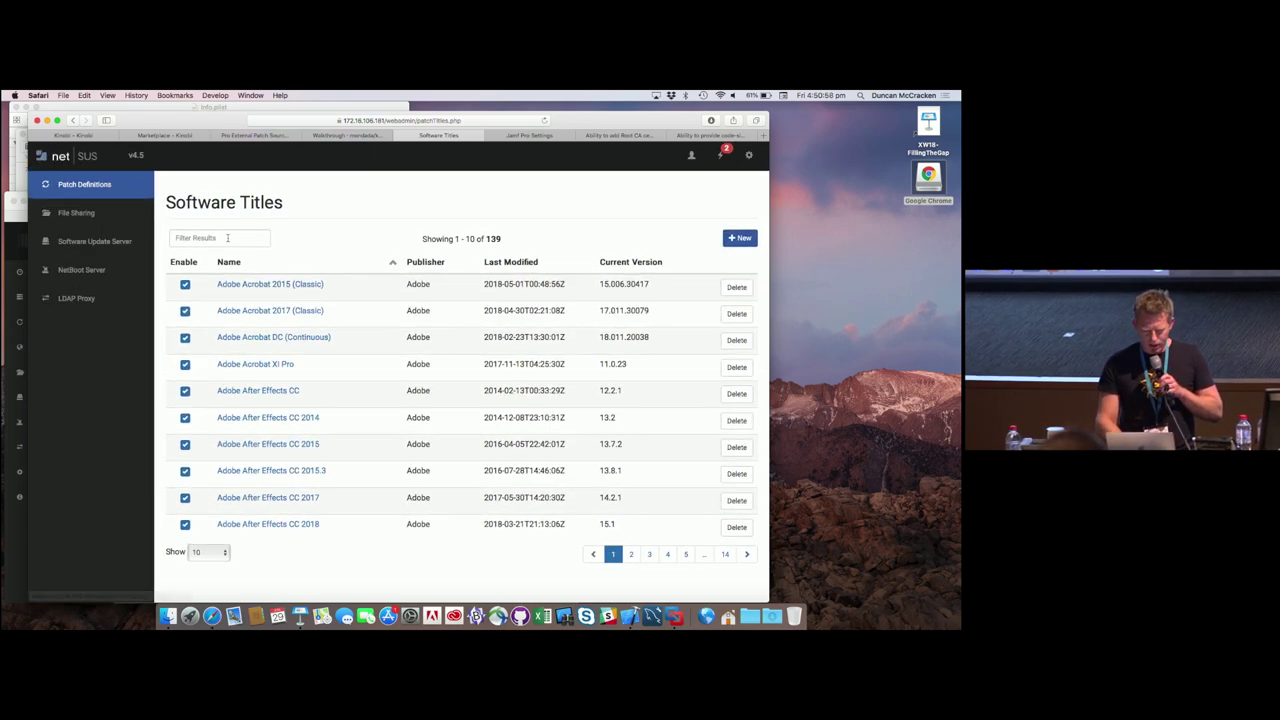
Step: Start a new software title named 'Google Chrome'
{"action": "left_click", "coordinate": [735, 238]}
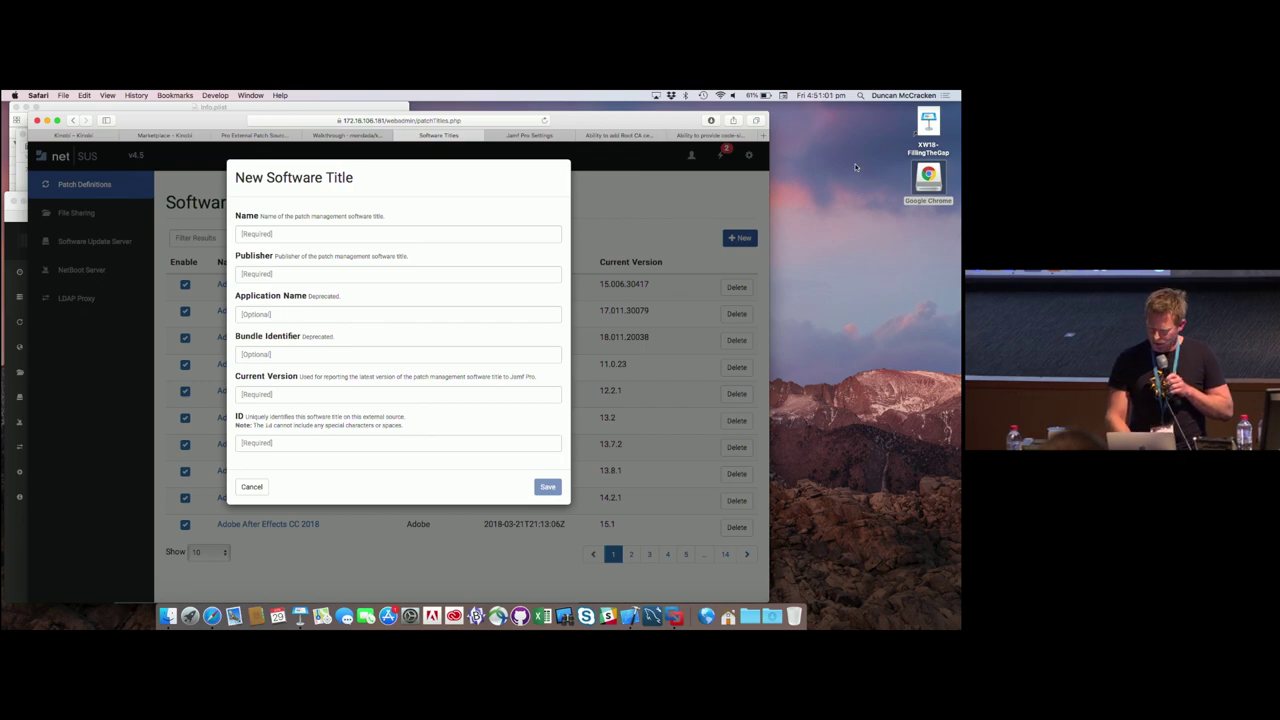
{"action": "left_click", "coordinate": [928, 178]}
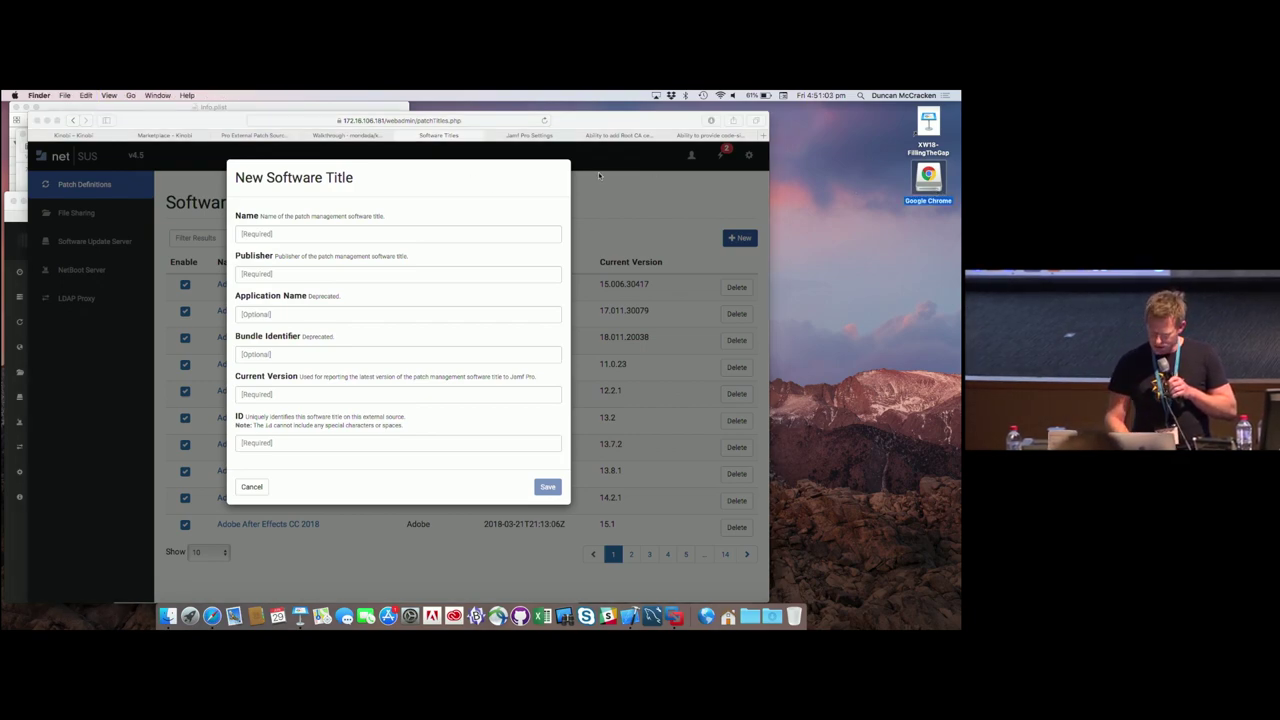
{"action": "left_click", "coordinate": [403, 232]}
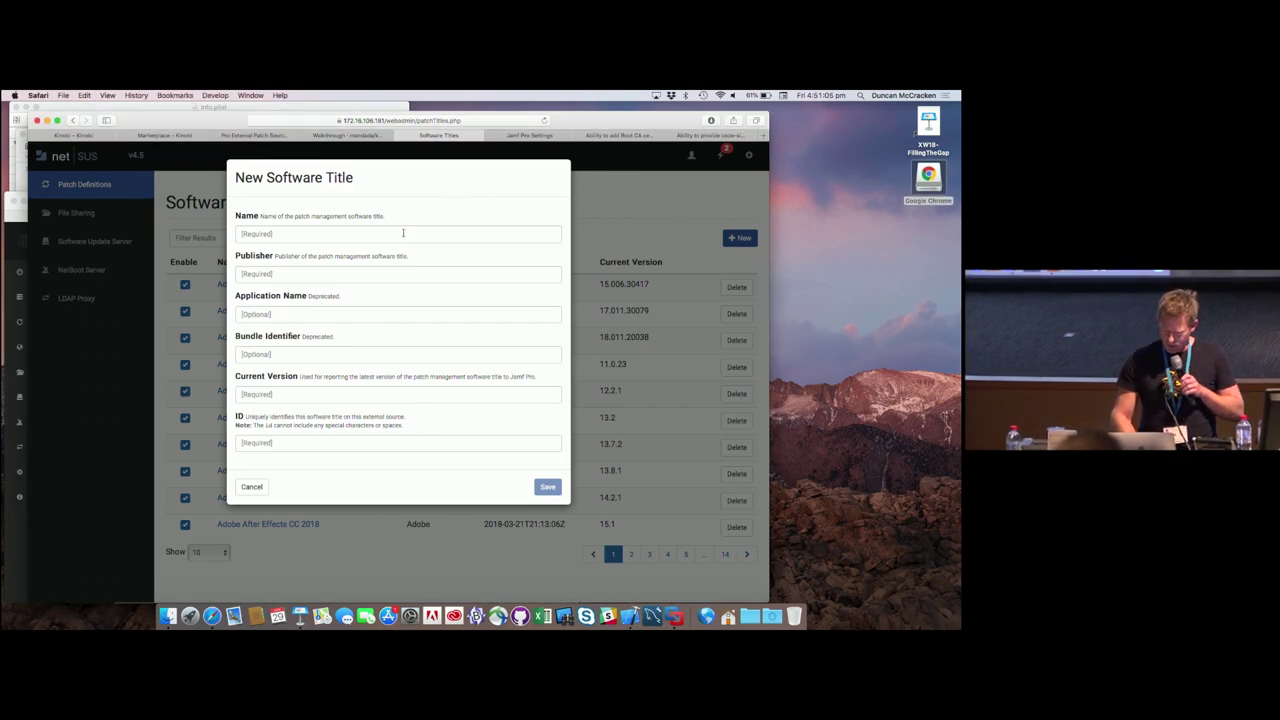
{"action": "left_click", "coordinate": [403, 233]}
{"action": "type", "text": "Google Chrome"}
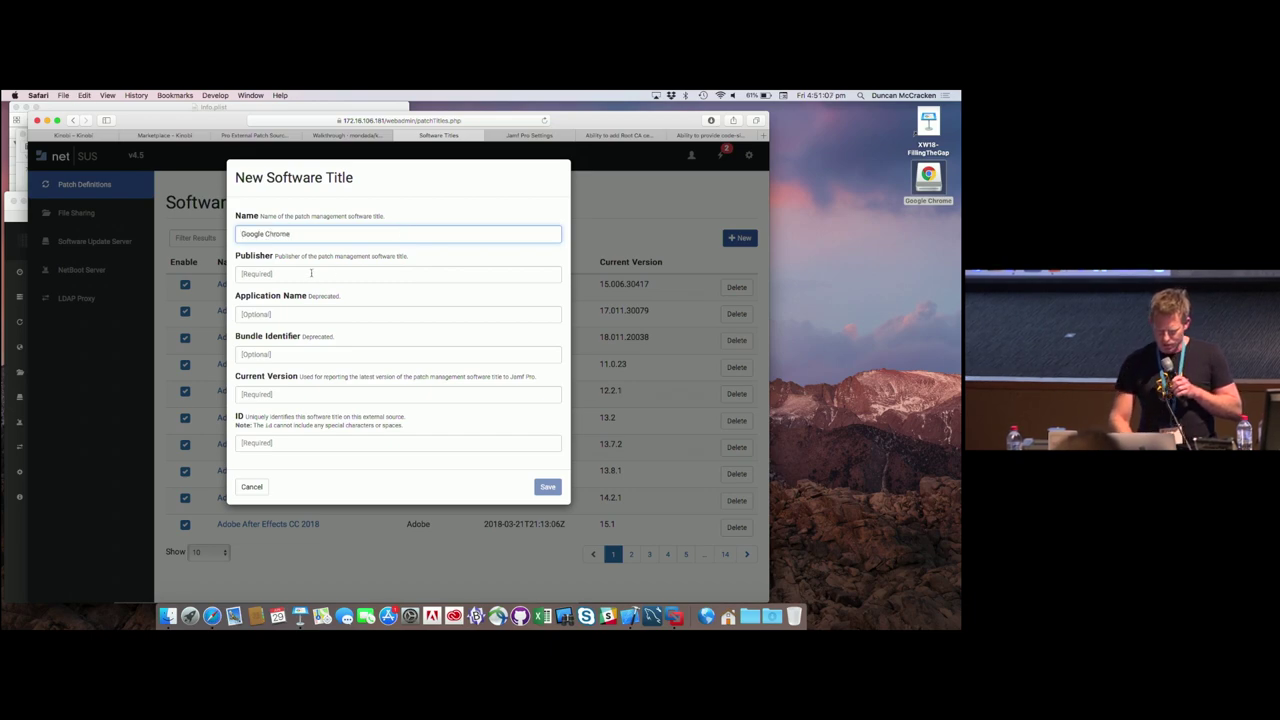
Step: Set Publisher to 'Google' and Application Name to 'Google Chrome.app'
{"action": "left_click", "coordinate": [313, 275]}
{"action": "type", "text": "Google Chrome"}
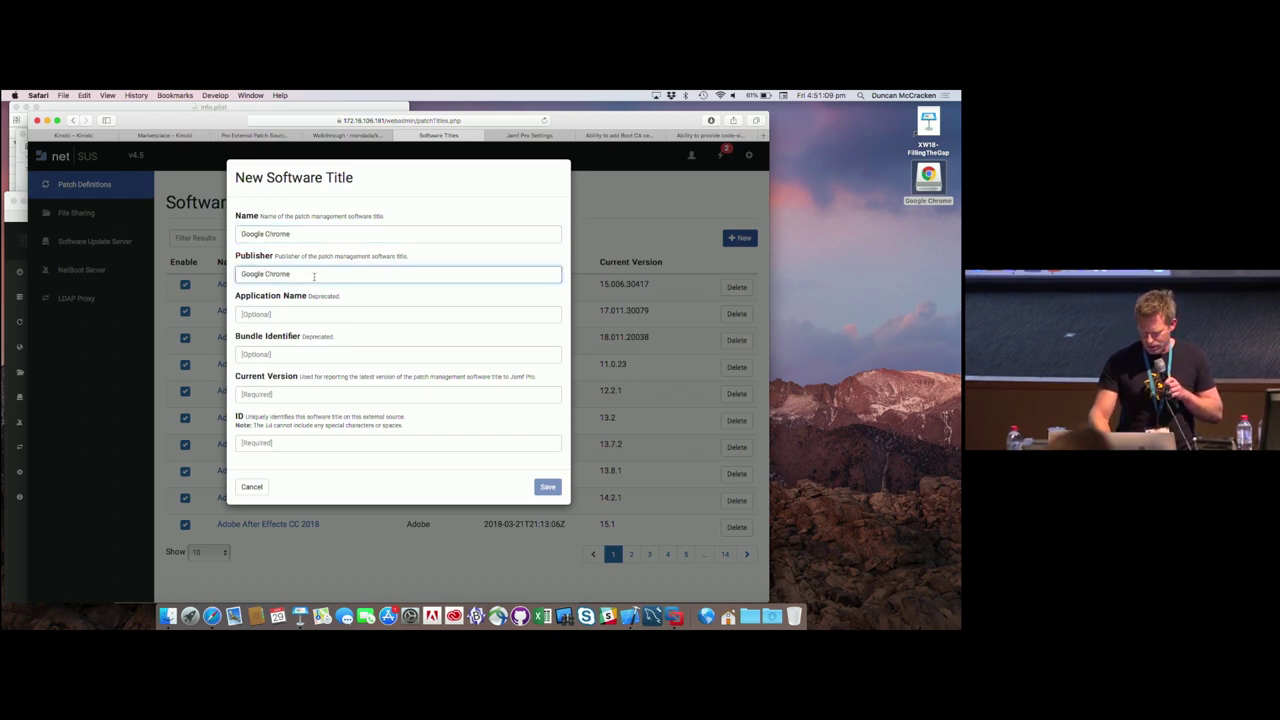
{"action": "key", "text": "BackSpace"}
{"action": "key", "text": "BackSpace"}
{"action": "key", "text": "BackSpace"}
{"action": "key", "text": "BackSpace"}
{"action": "key", "text": "BackSpace"}
{"action": "key", "text": "BackSpace"}
{"action": "key", "text": "BackSpace"}
{"action": "key", "text": "BackSpace"}
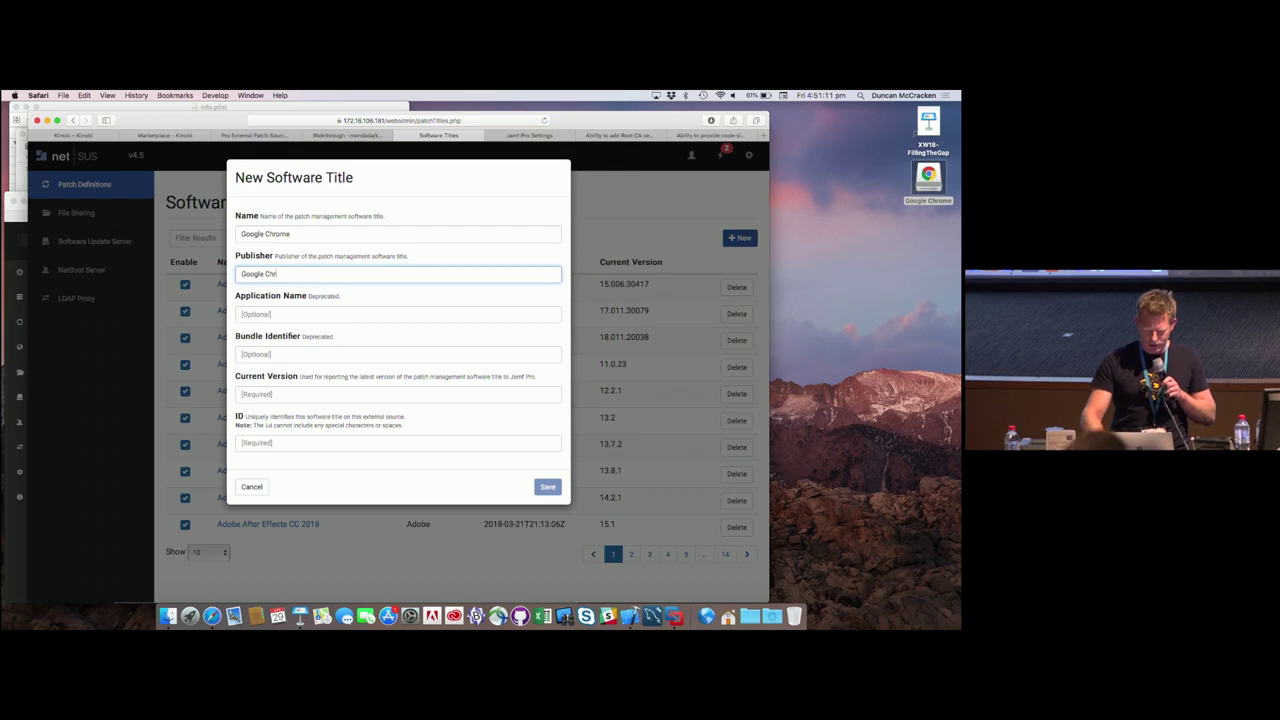
{"action": "type", "text": "e"}
{"action": "key", "text": "Tab"}
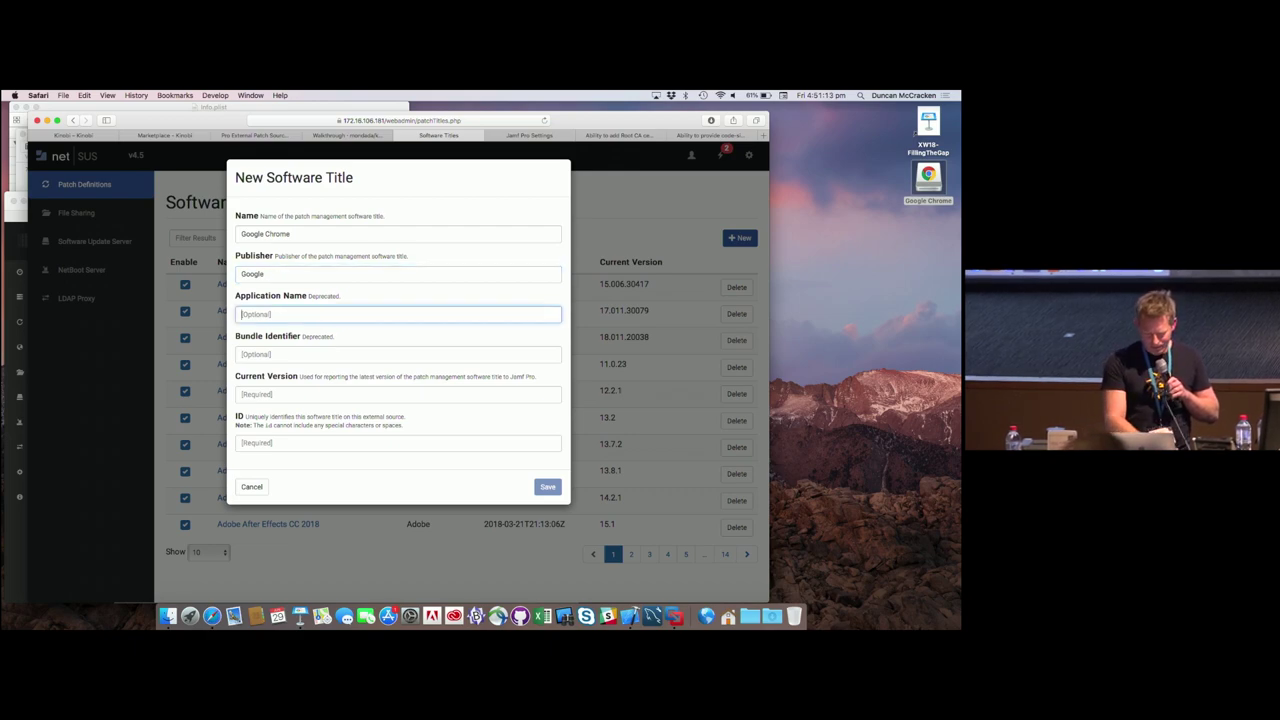
{"action": "type", "text": "Google Chrome"}
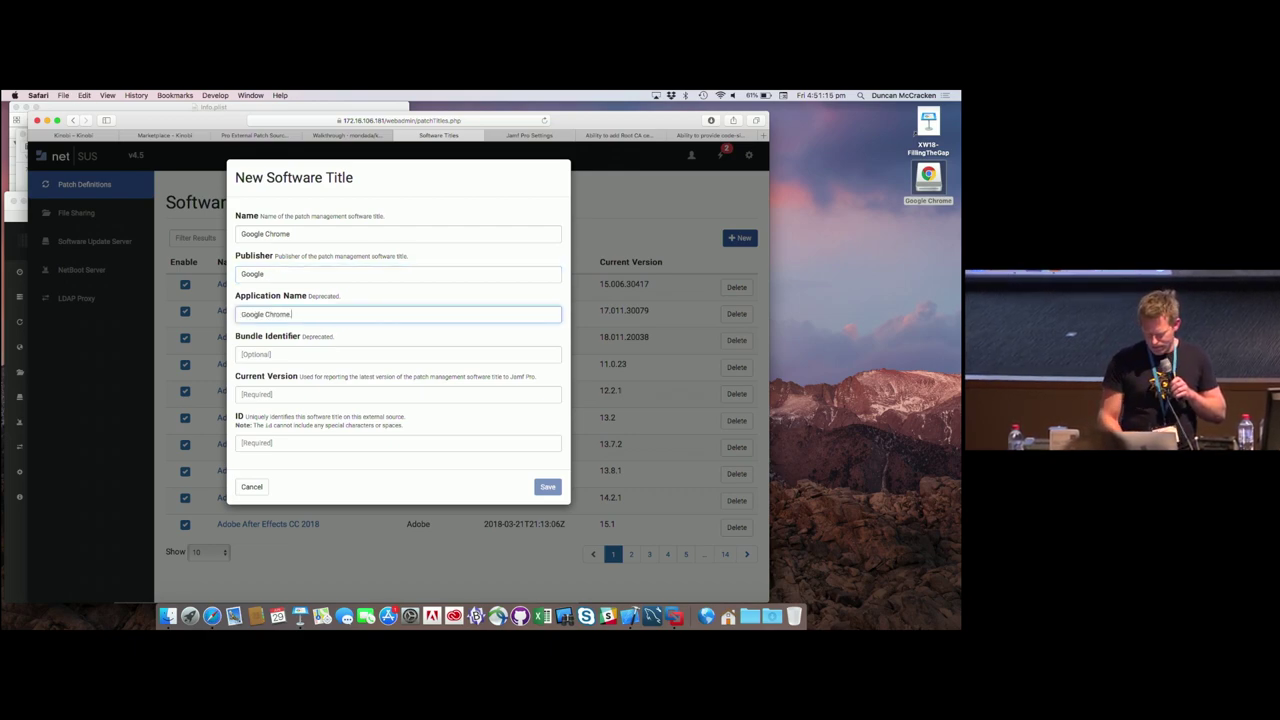
{"action": "type", "text": ".app"}
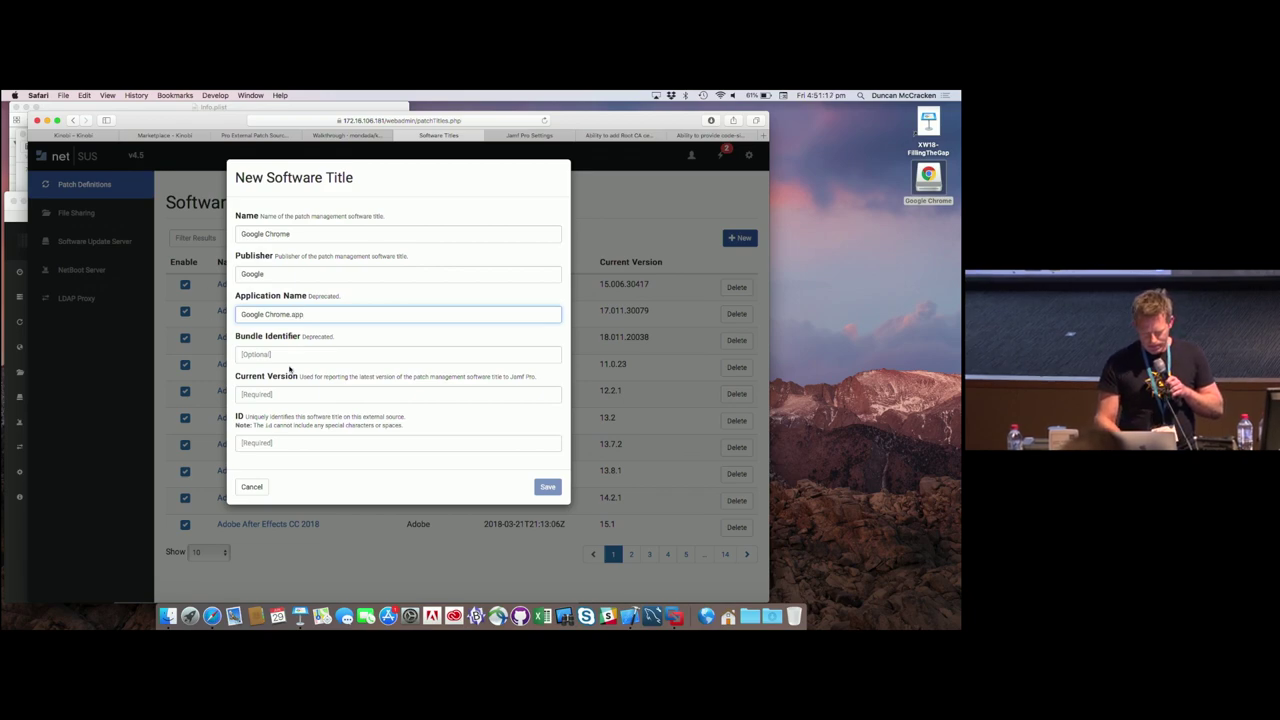
{"action": "key", "text": "Tab"}
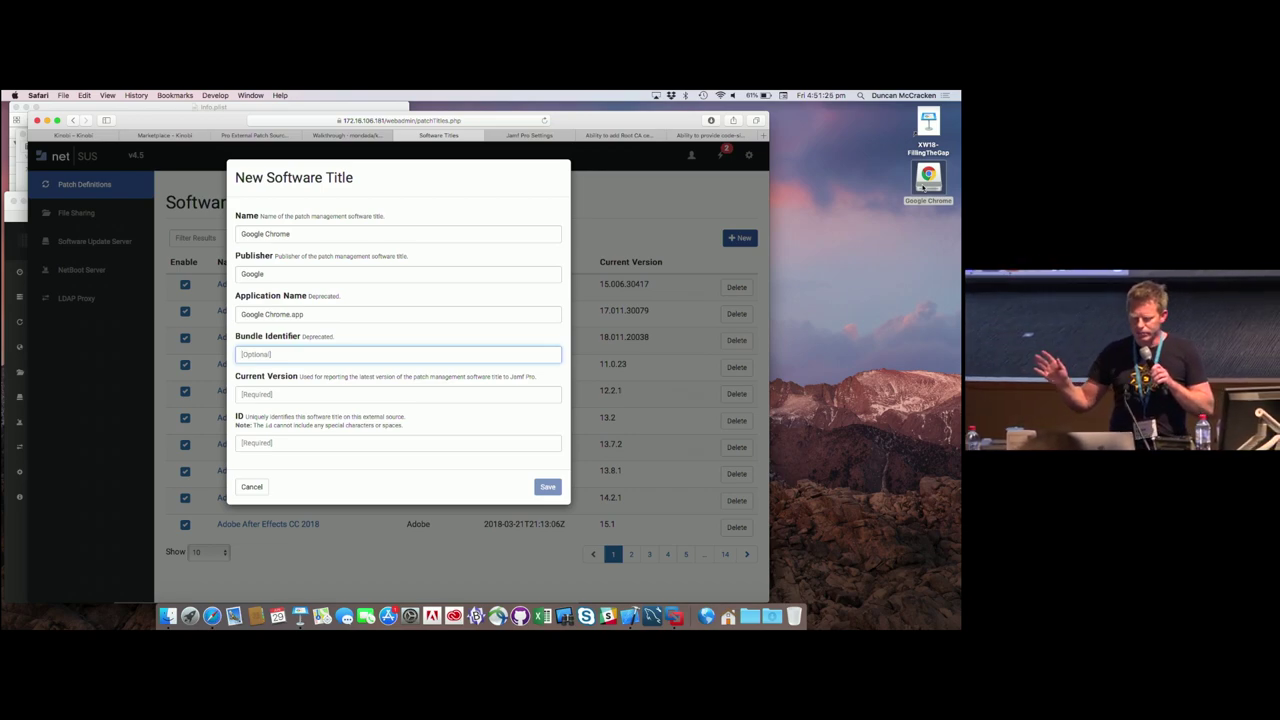
Step: Enter com.google.Chrome as the Bundle Identifier, copied from Chrome's Info.plist
{"action": "double_click", "coordinate": [928, 178]}
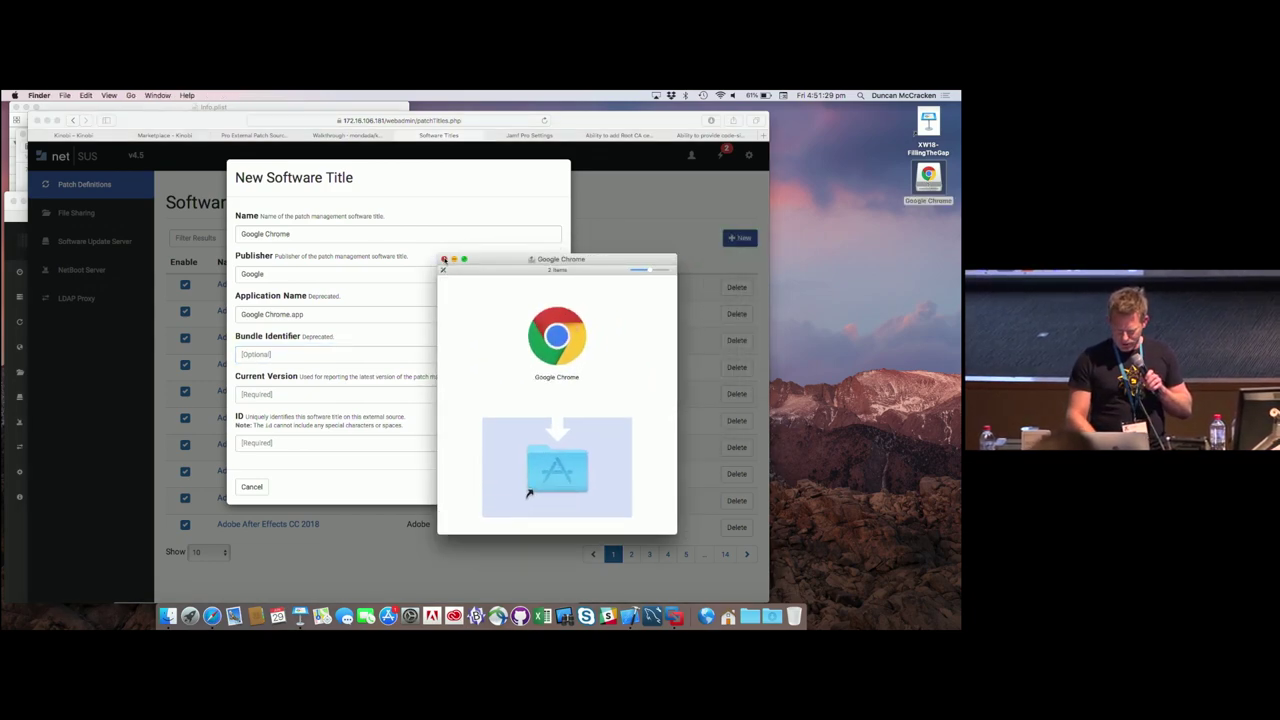
{"action": "left_click", "coordinate": [444, 259]}
{"action": "left_click", "coordinate": [629, 615]}
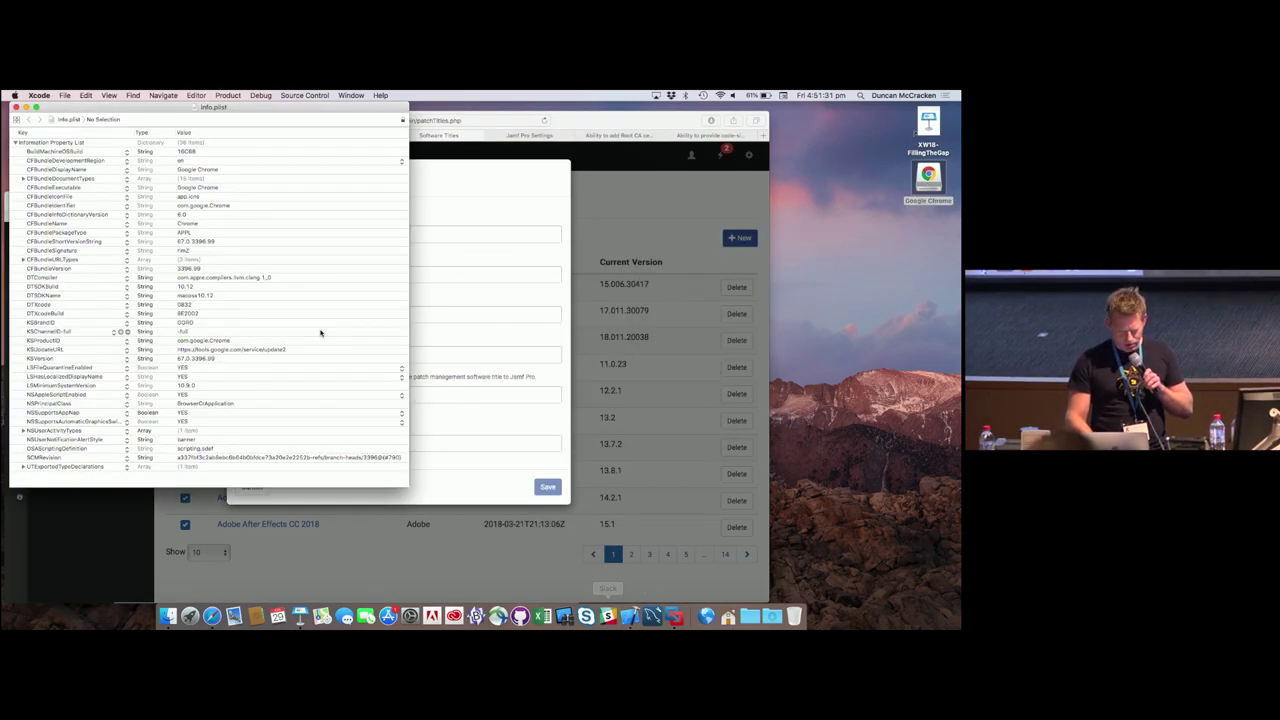
{"action": "double_click", "coordinate": [207, 205]}
{"action": "key", "text": "super+c"}
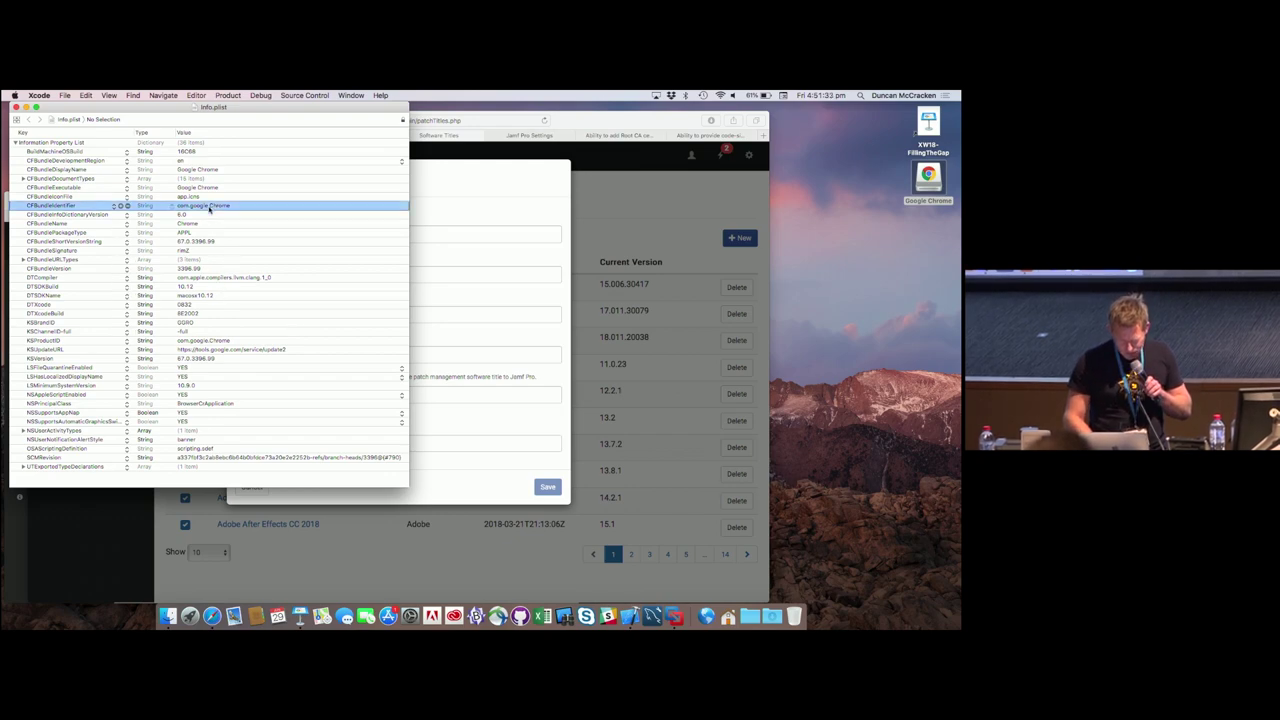
{"action": "key", "text": "super+Tab"}
{"action": "left_click", "coordinate": [338, 354]}
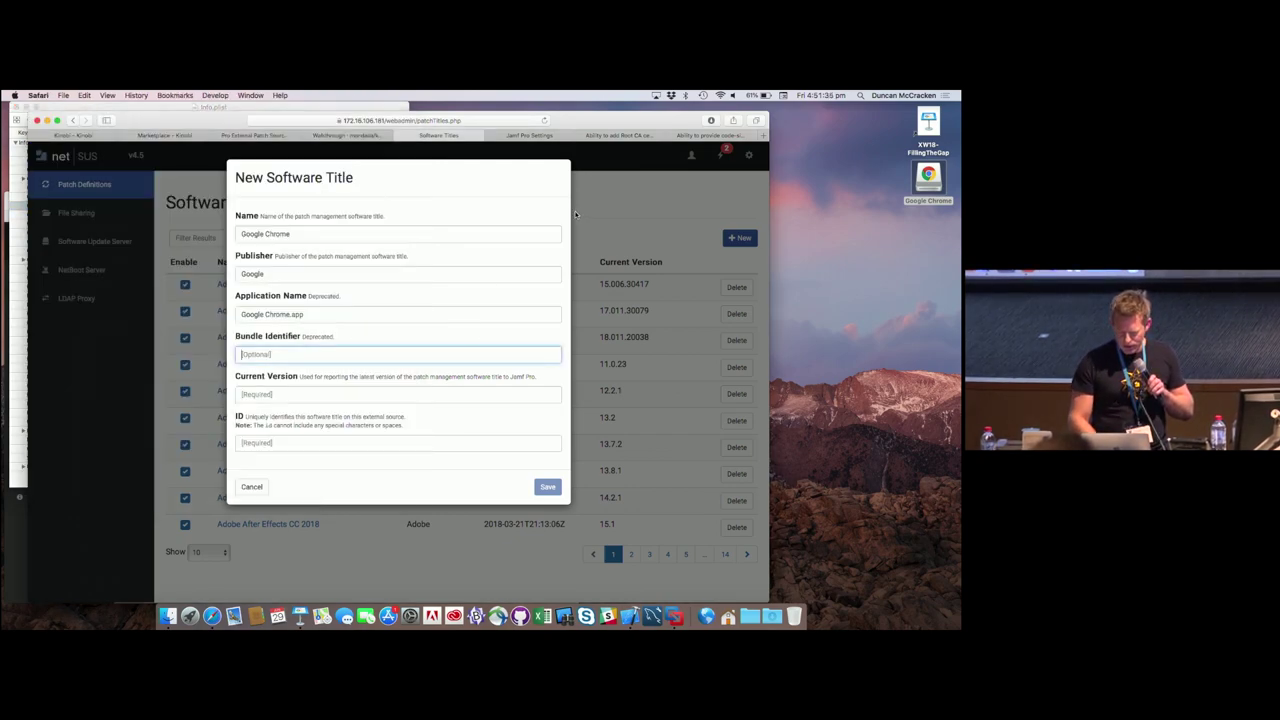
{"action": "key", "text": "super+v"}
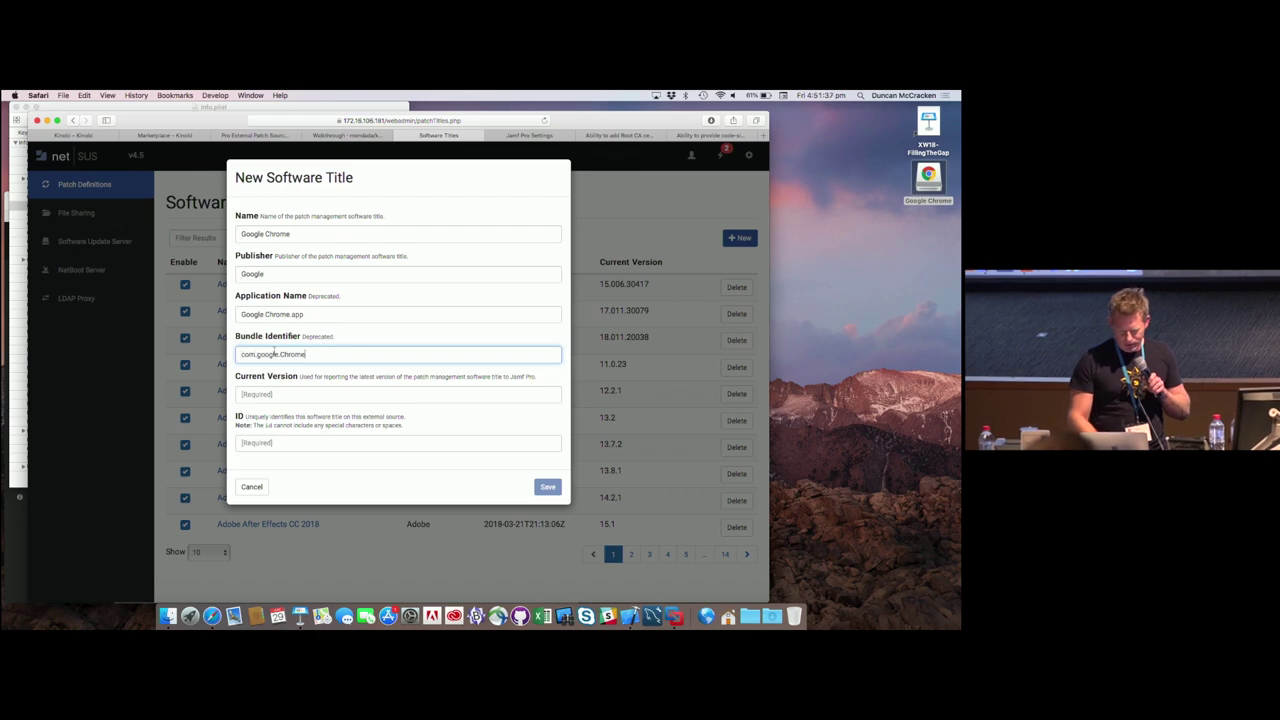
Step: Set the Current Version to 67.0.3396.99 from Chrome's Info.plist
{"action": "left_click", "coordinate": [17, 323]}
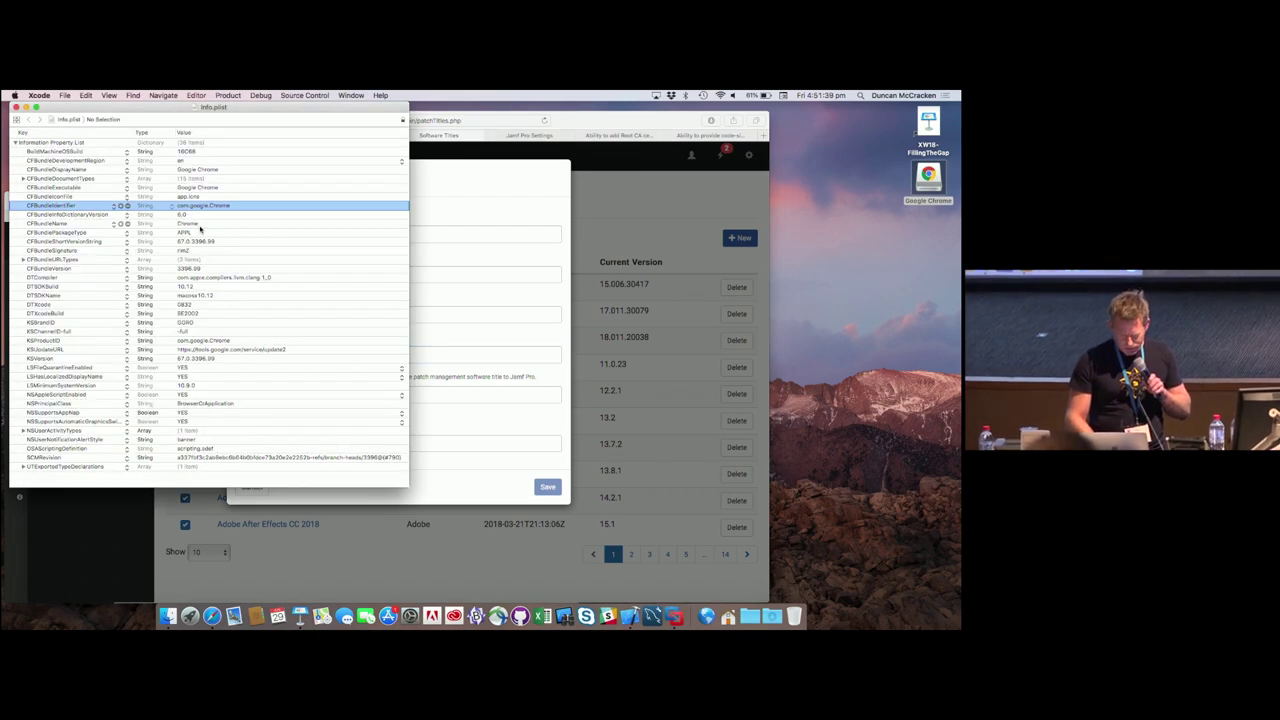
{"action": "double_click", "coordinate": [200, 242]}
{"action": "key", "text": "super+c"}
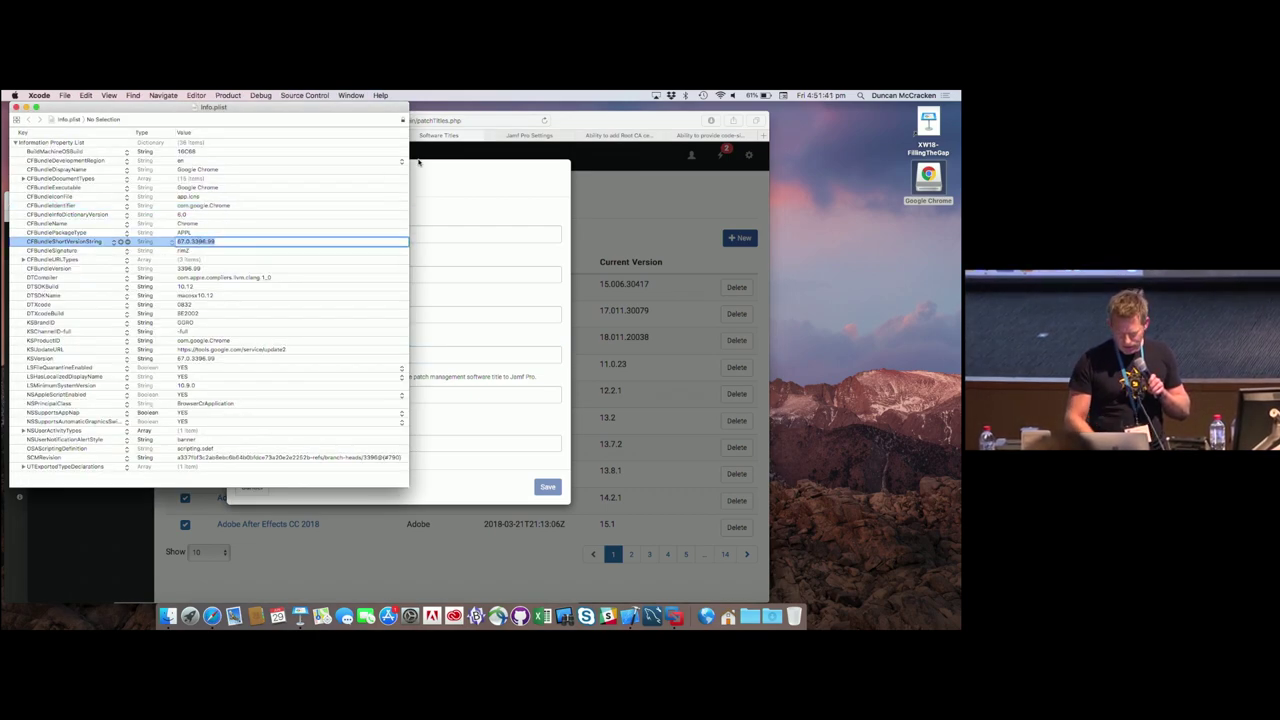
{"action": "left_click", "coordinate": [451, 228]}
{"action": "left_click", "coordinate": [304, 394]}
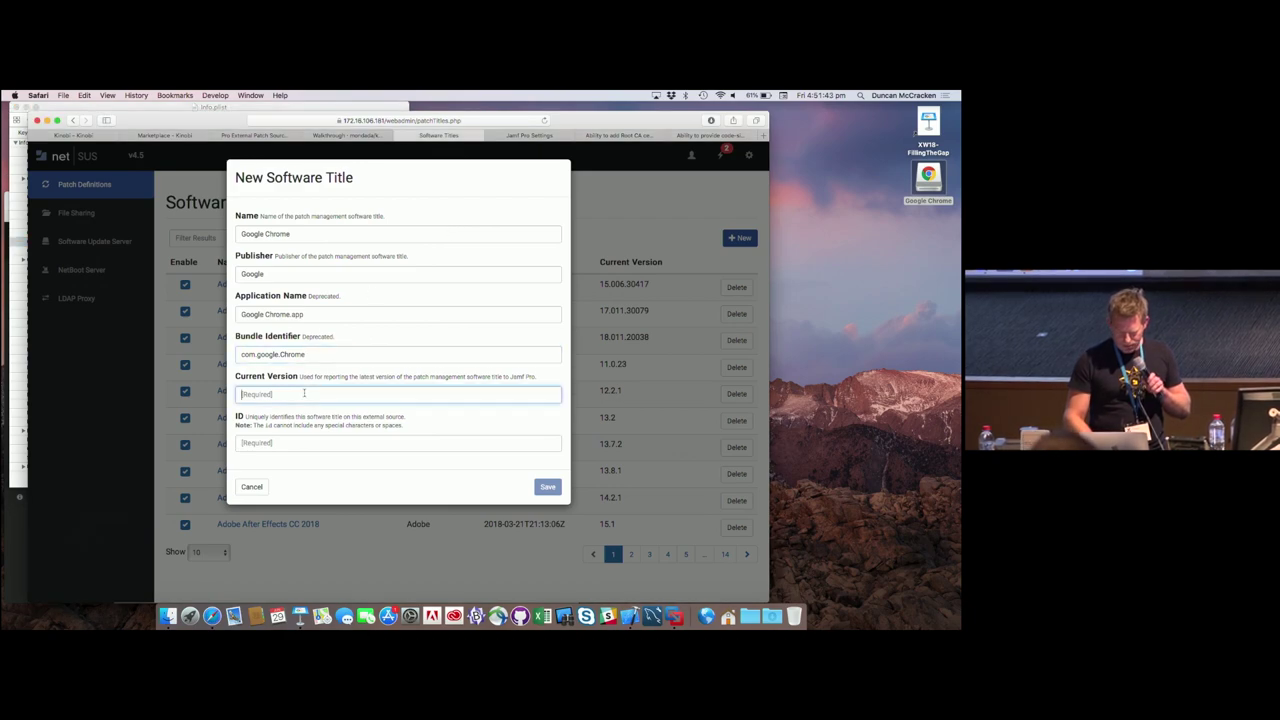
{"action": "key", "text": "super+v"}
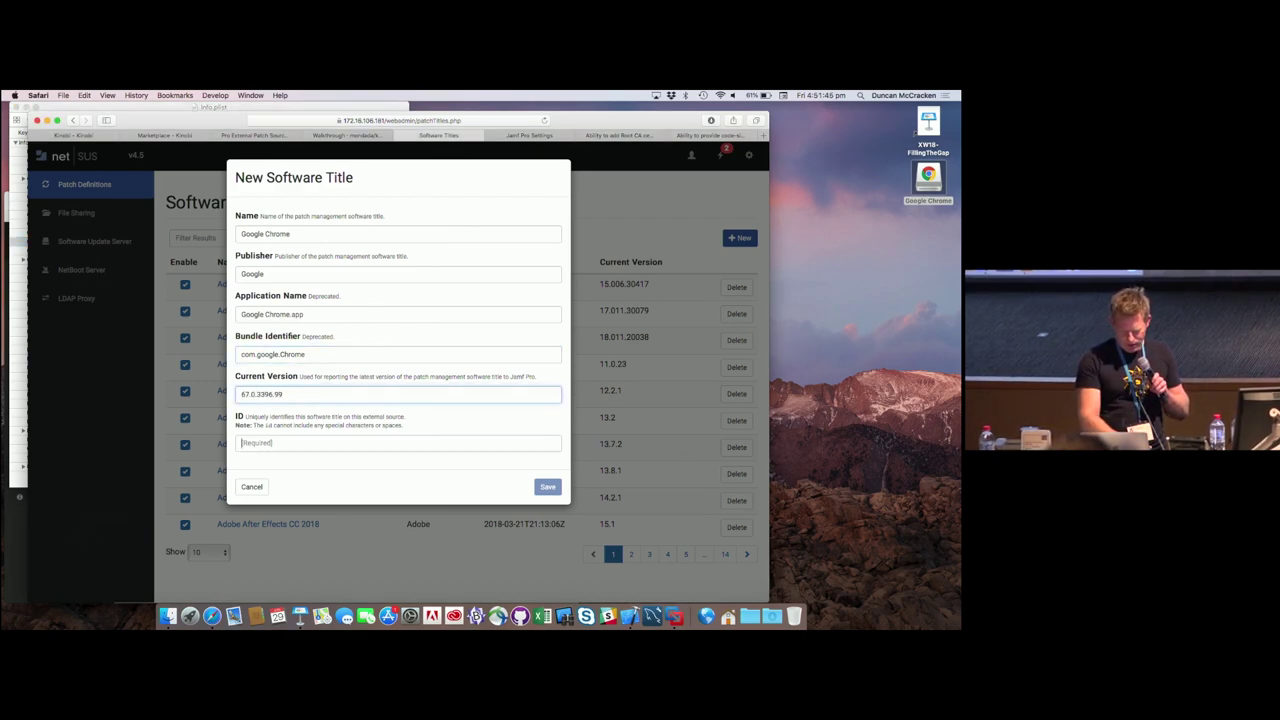
{"action": "key", "text": "Tab"}
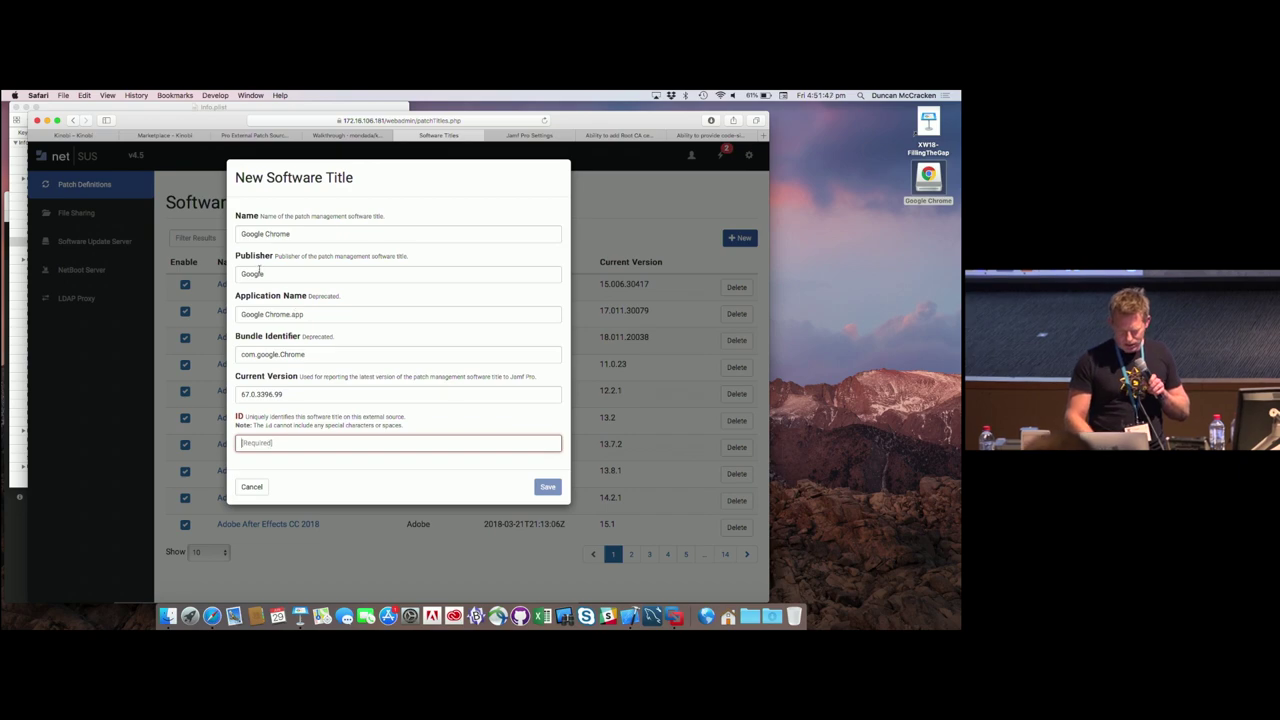
Step: Set the title ID to 'GoogleChrome' and save the new software title
{"action": "double_click", "coordinate": [259, 273]}
{"action": "double_click", "coordinate": [252, 233]}
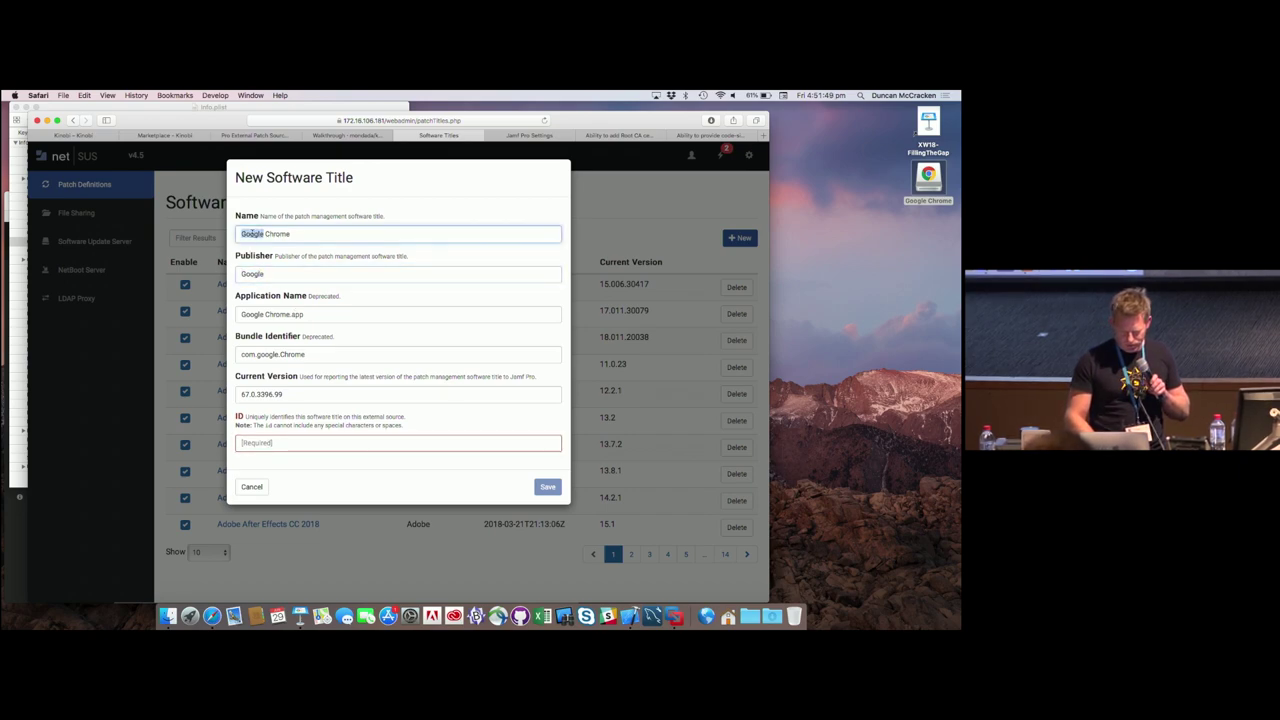
{"action": "triple_click", "coordinate": [253, 234]}
{"action": "key", "text": "super+c"}
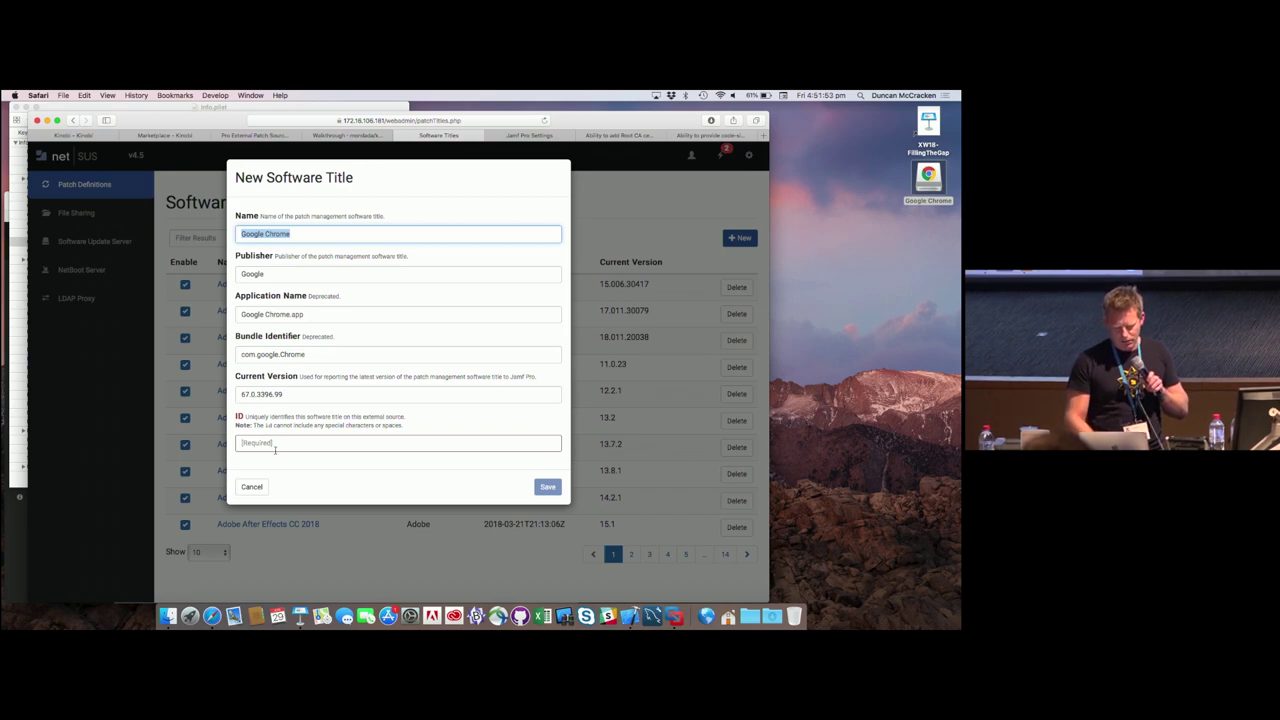
{"action": "left_click", "coordinate": [275, 450]}
{"action": "key", "text": "super+v"}
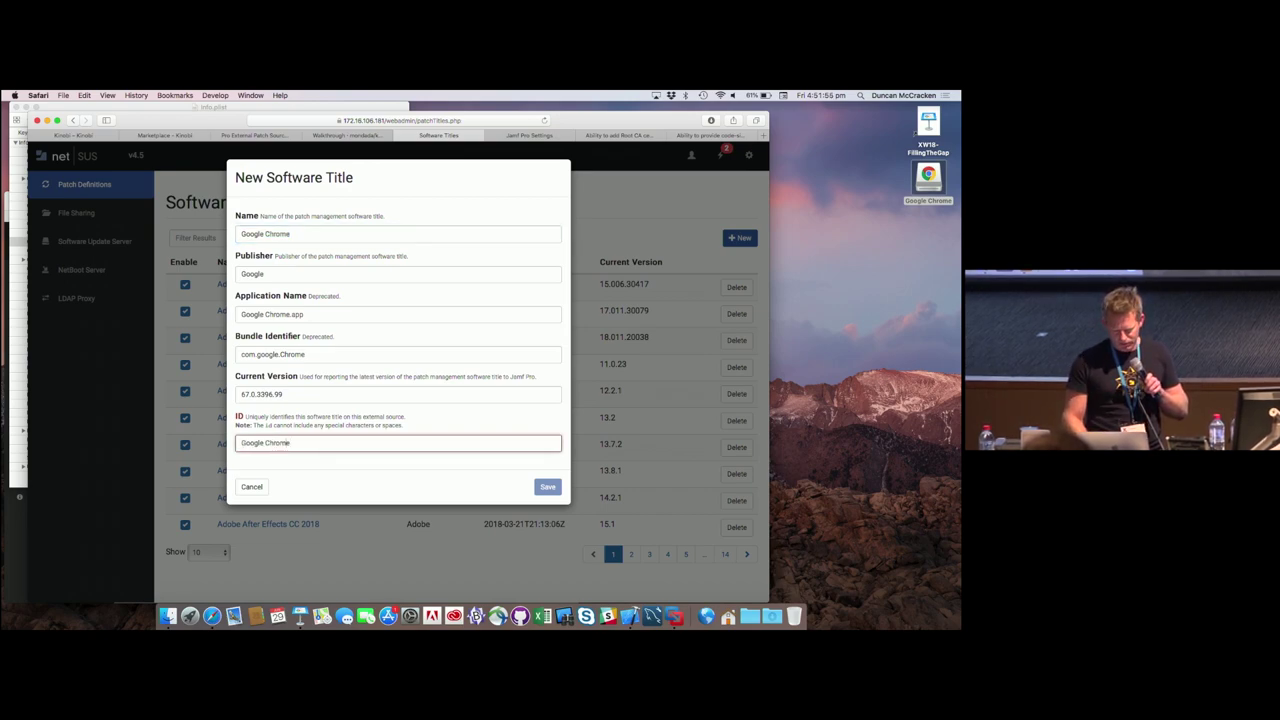
{"action": "key", "text": "Left"}
{"action": "key", "text": "Left"}
{"action": "key", "text": "Left"}
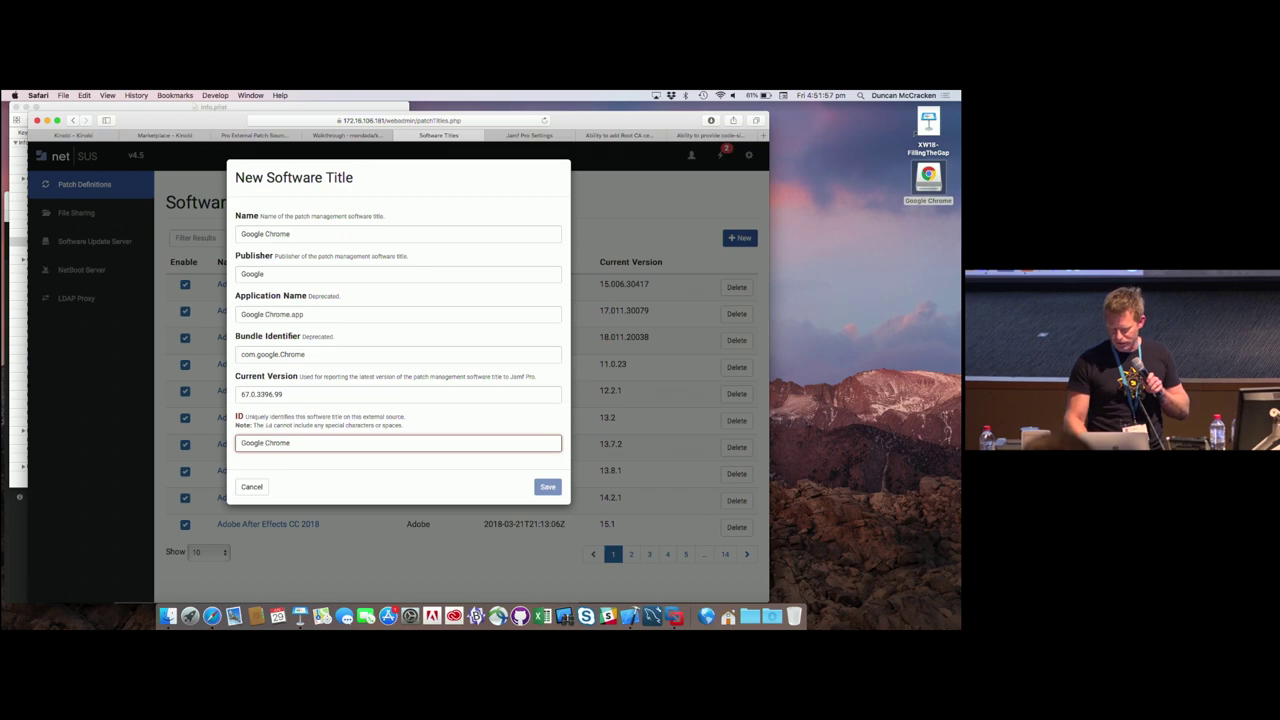
{"action": "key", "text": "BackSpace"}
{"action": "left_click", "coordinate": [548, 487]}
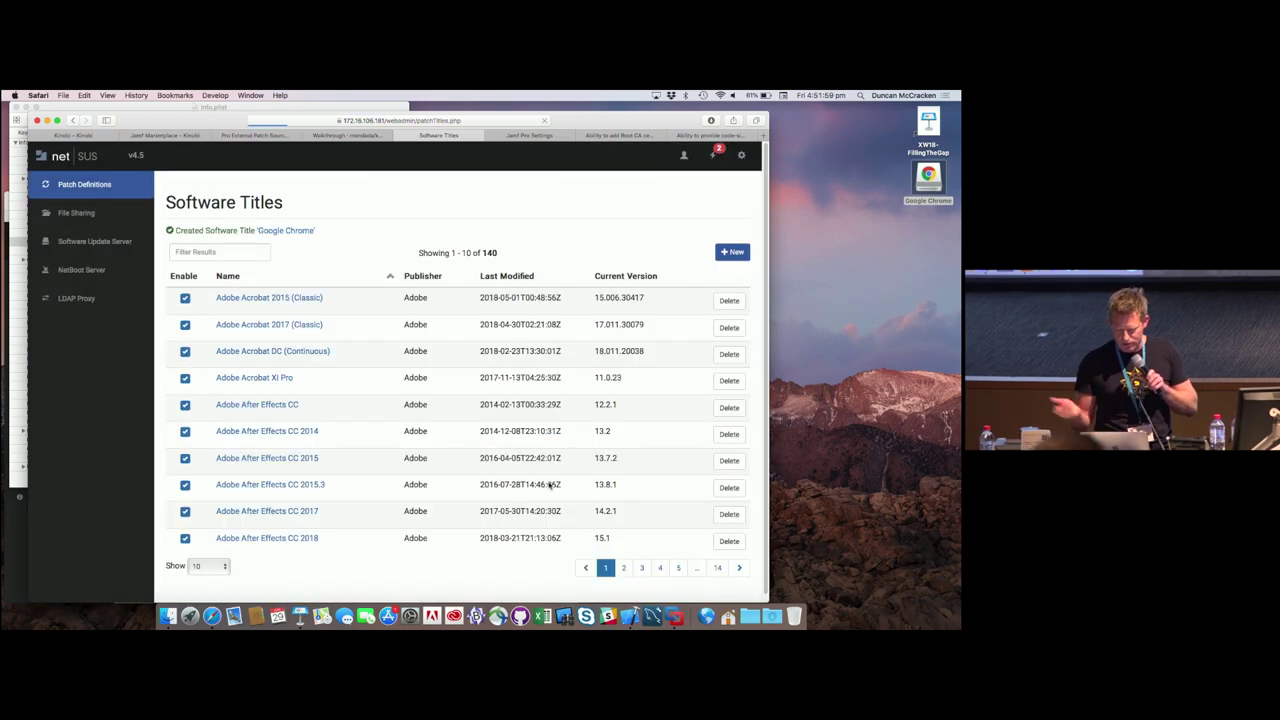
Step: Open the Google Chrome title and add an Application Bundle ID requirement
{"action": "left_click", "coordinate": [282, 232]}
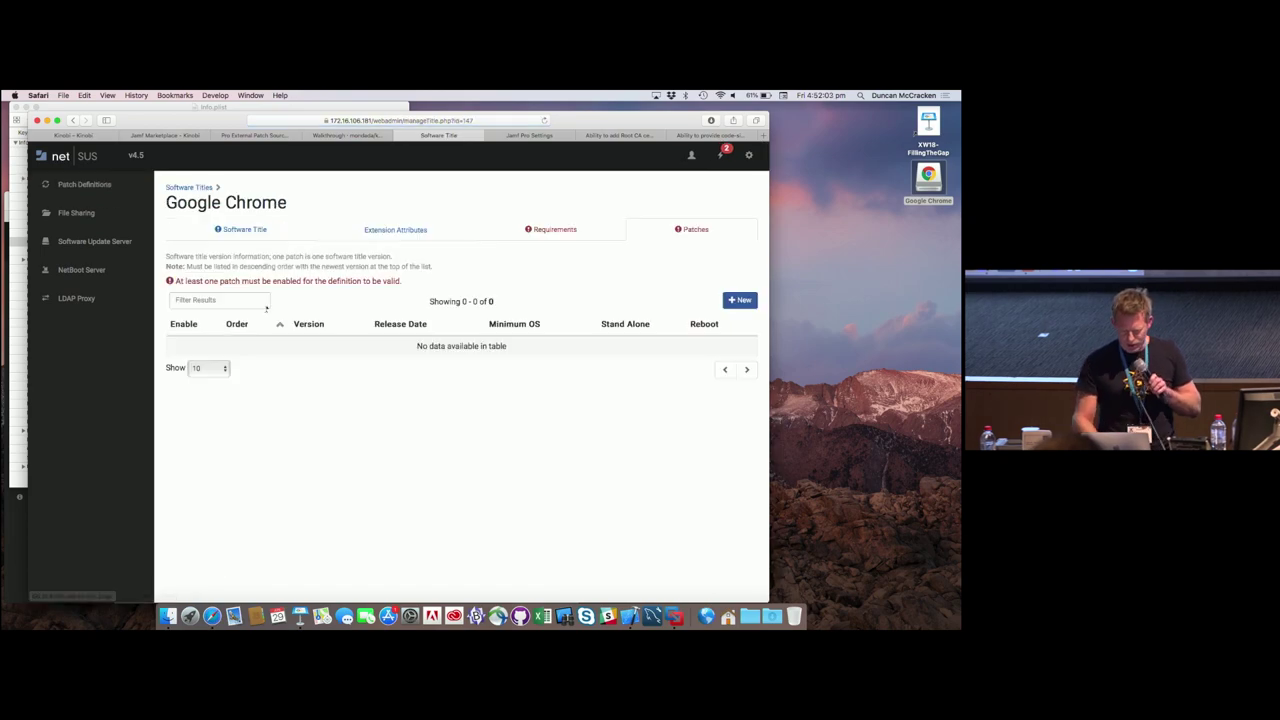
{"action": "left_click", "coordinate": [254, 230]}
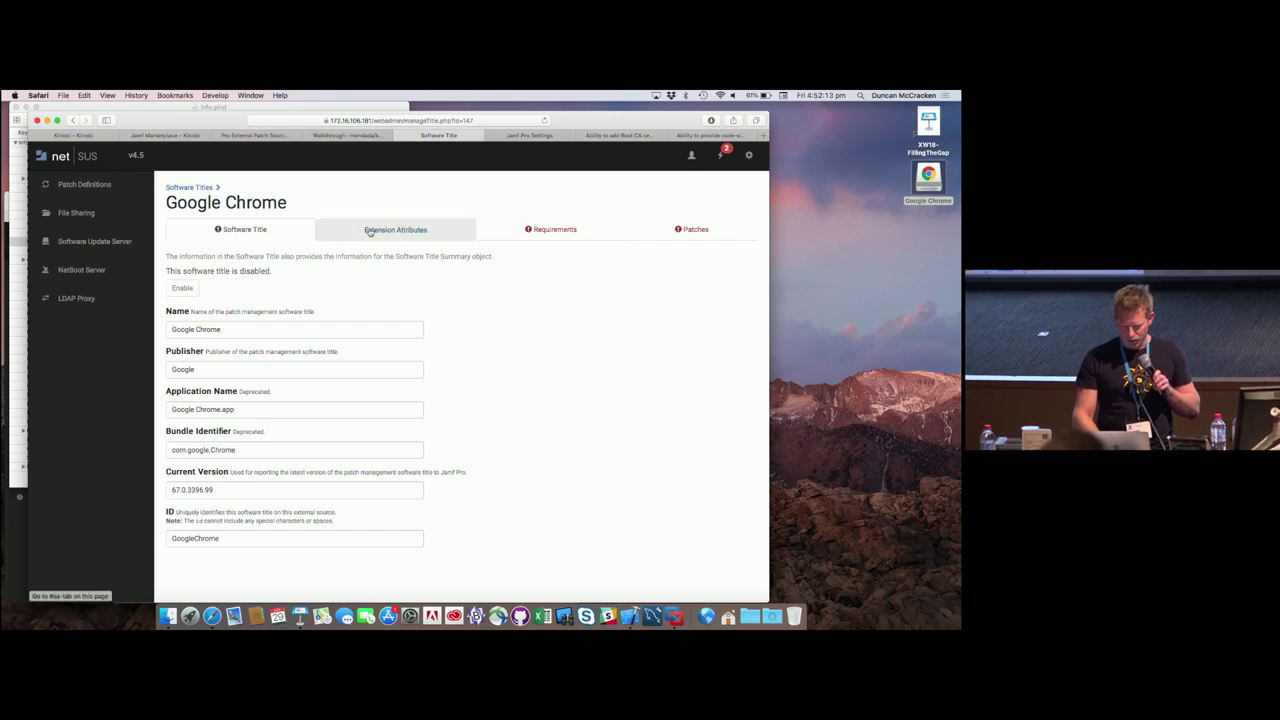
{"action": "left_click", "coordinate": [405, 228]}
{"action": "left_click", "coordinate": [521, 233]}
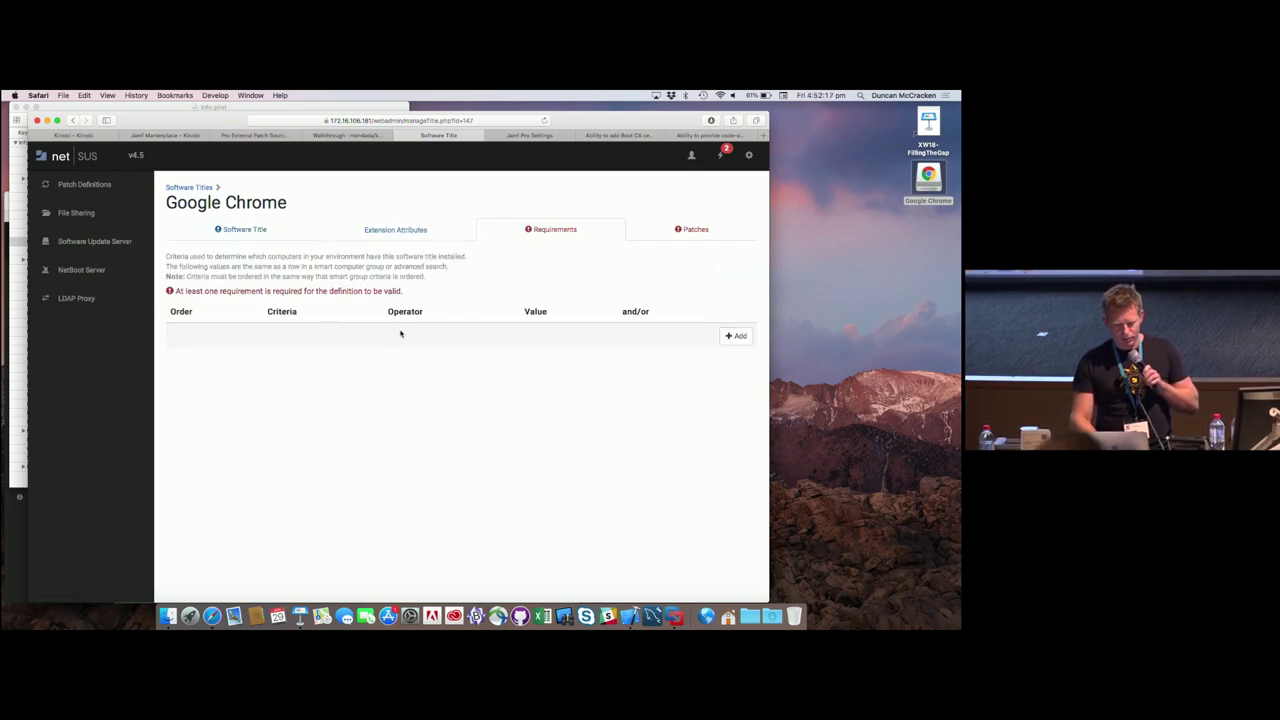
{"action": "left_click", "coordinate": [736, 336]}
{"action": "left_click", "coordinate": [352, 234]}
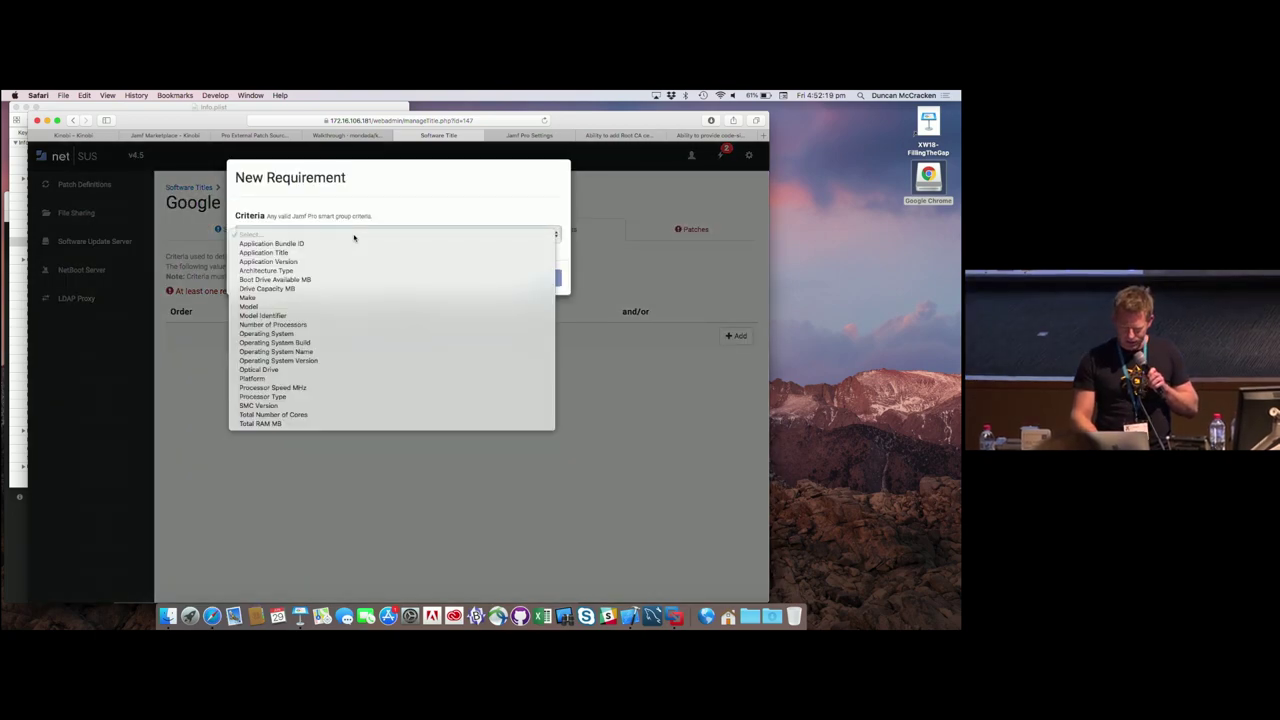
{"action": "left_click", "coordinate": [354, 244]}
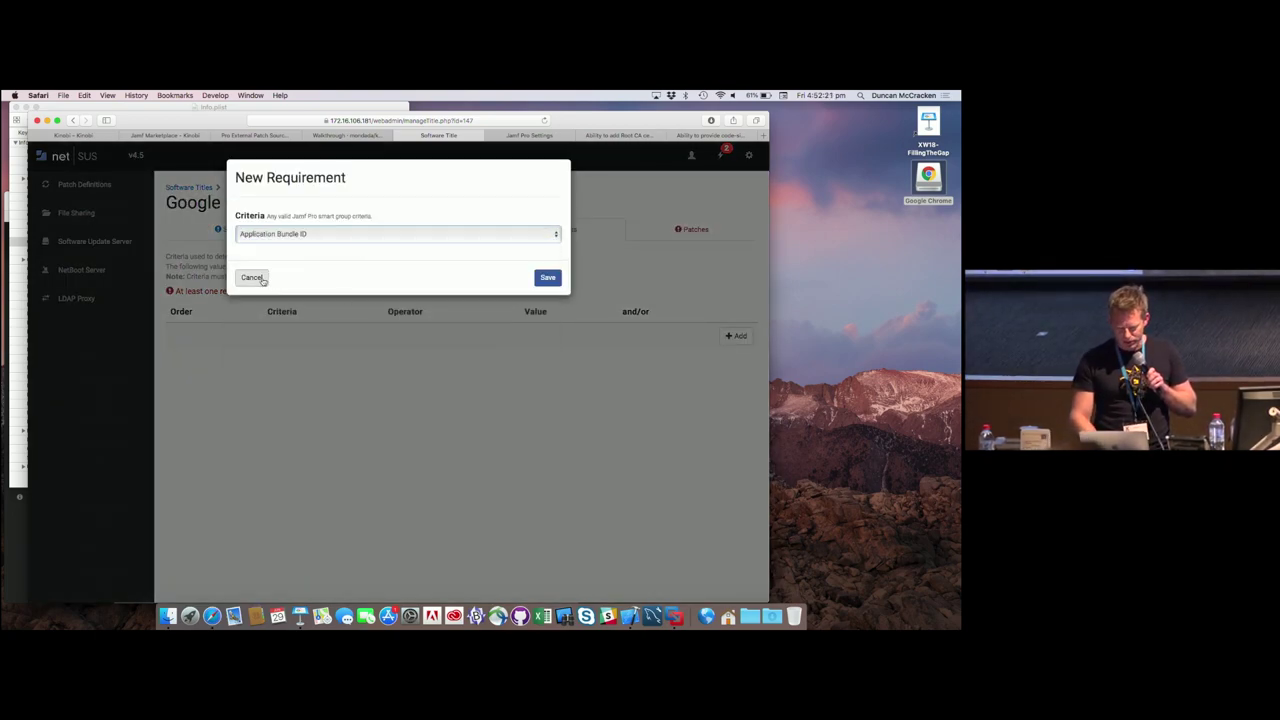
{"action": "left_click", "coordinate": [547, 278]}
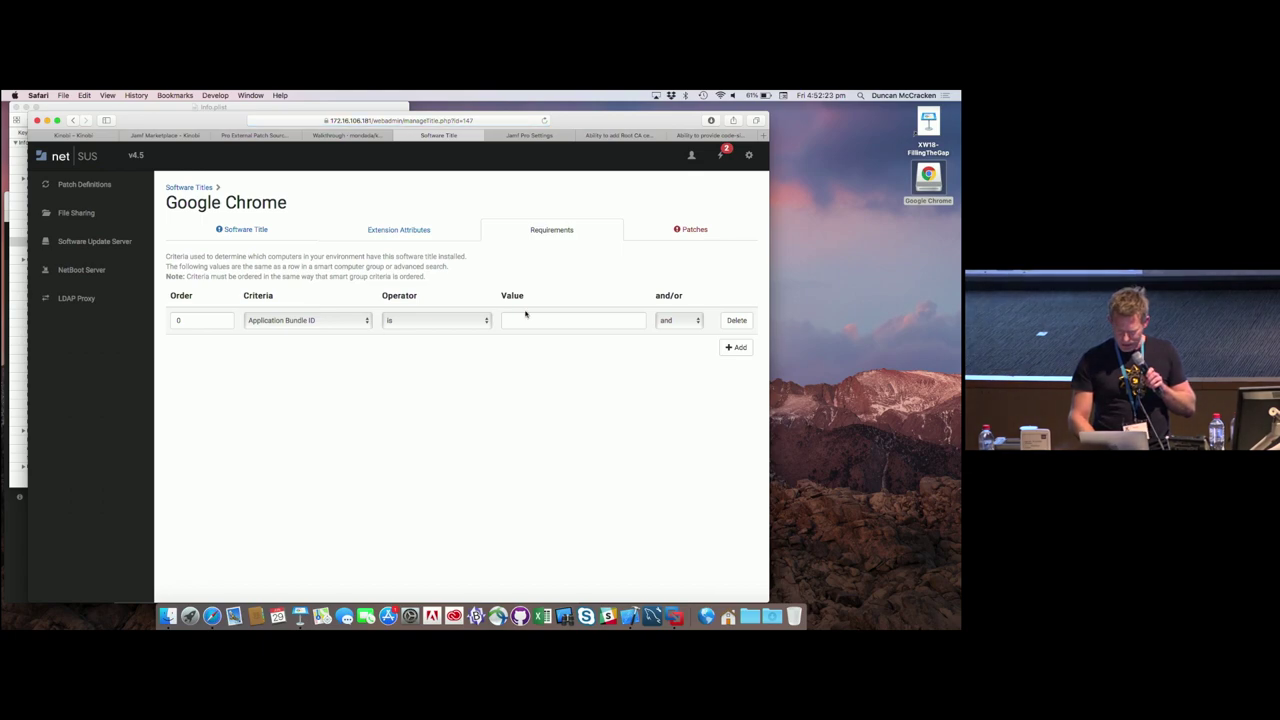
Step: Set the requirement's value to com.google.Chrome
{"action": "left_click", "coordinate": [523, 315]}
{"action": "key", "text": "super+v"}
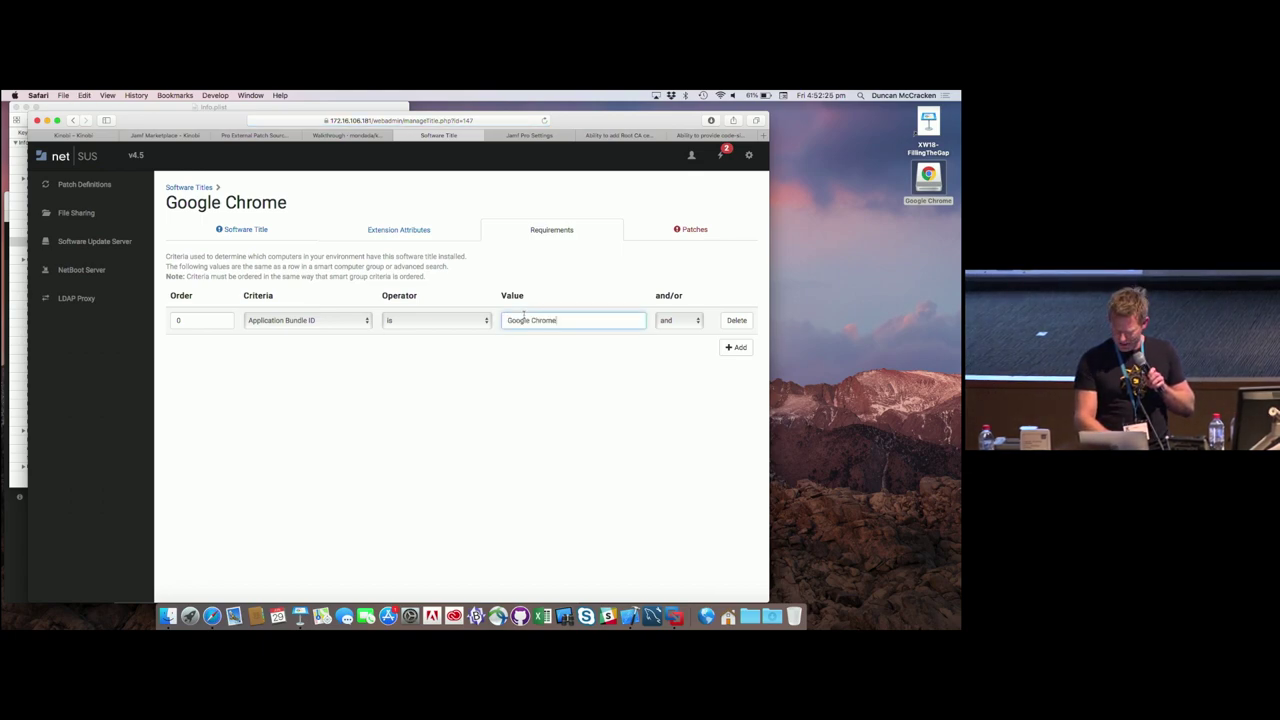
{"action": "key", "text": "super+a"}
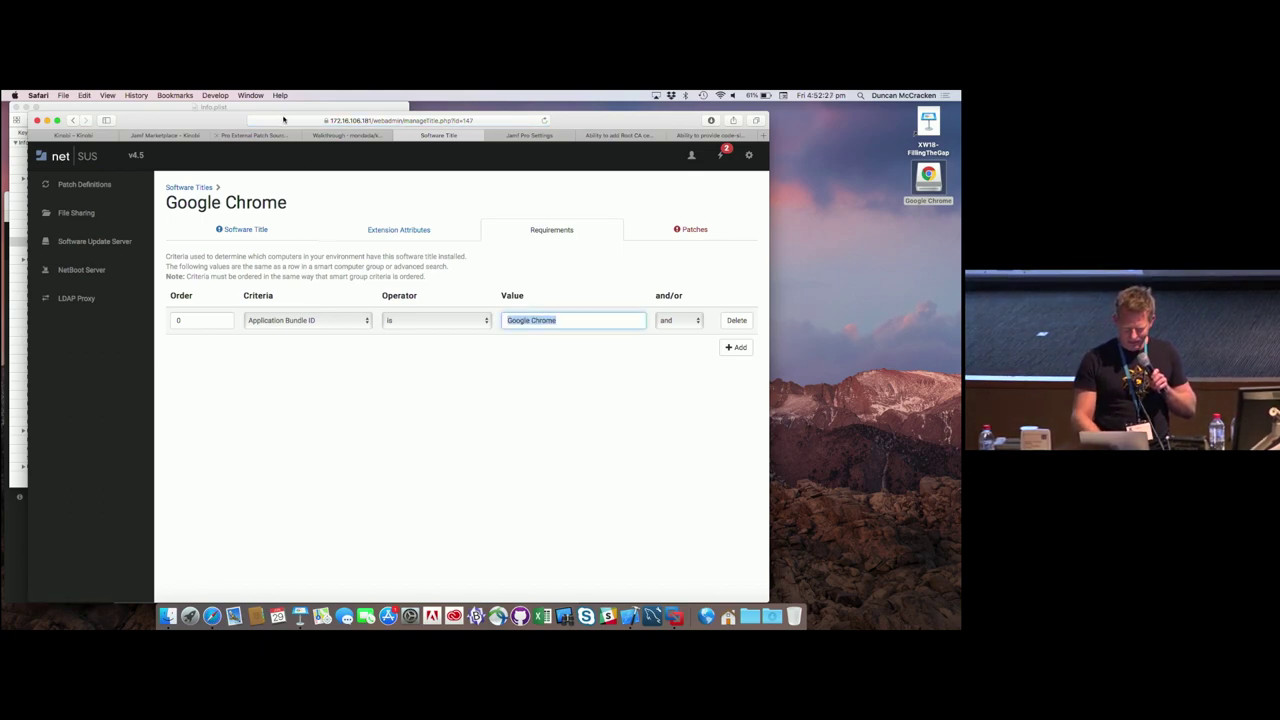
{"action": "left_click", "coordinate": [283, 107]}
{"action": "left_click", "coordinate": [198, 206]}
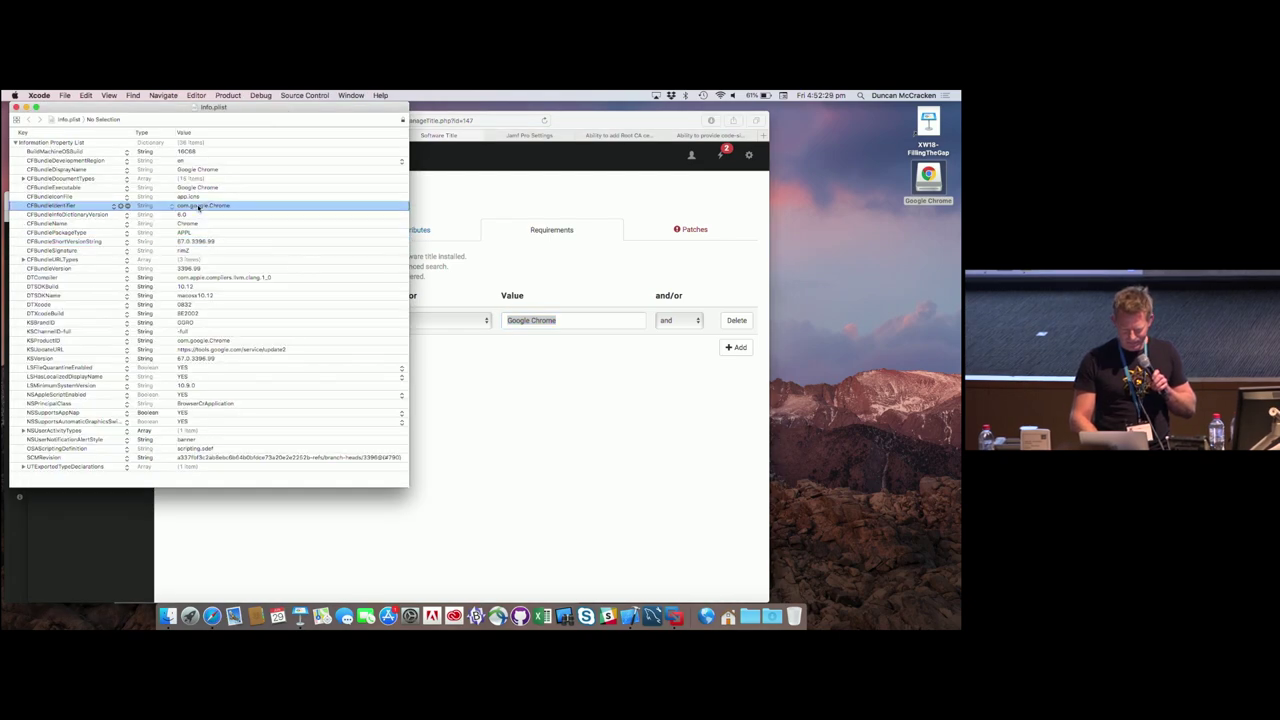
{"action": "left_click", "coordinate": [198, 206]}
{"action": "key", "text": "super+c"}
{"action": "left_click", "coordinate": [497, 321]}
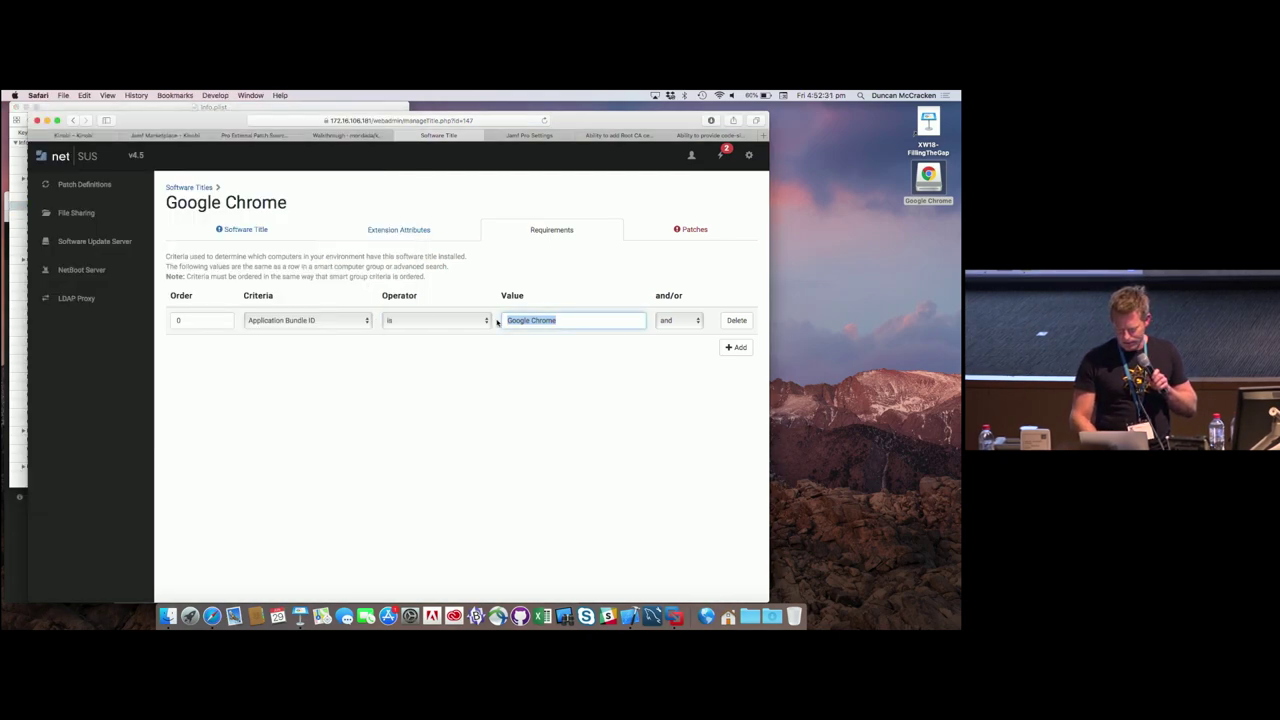
{"action": "key", "text": "super+v"}
{"action": "left_click", "coordinate": [736, 347]}
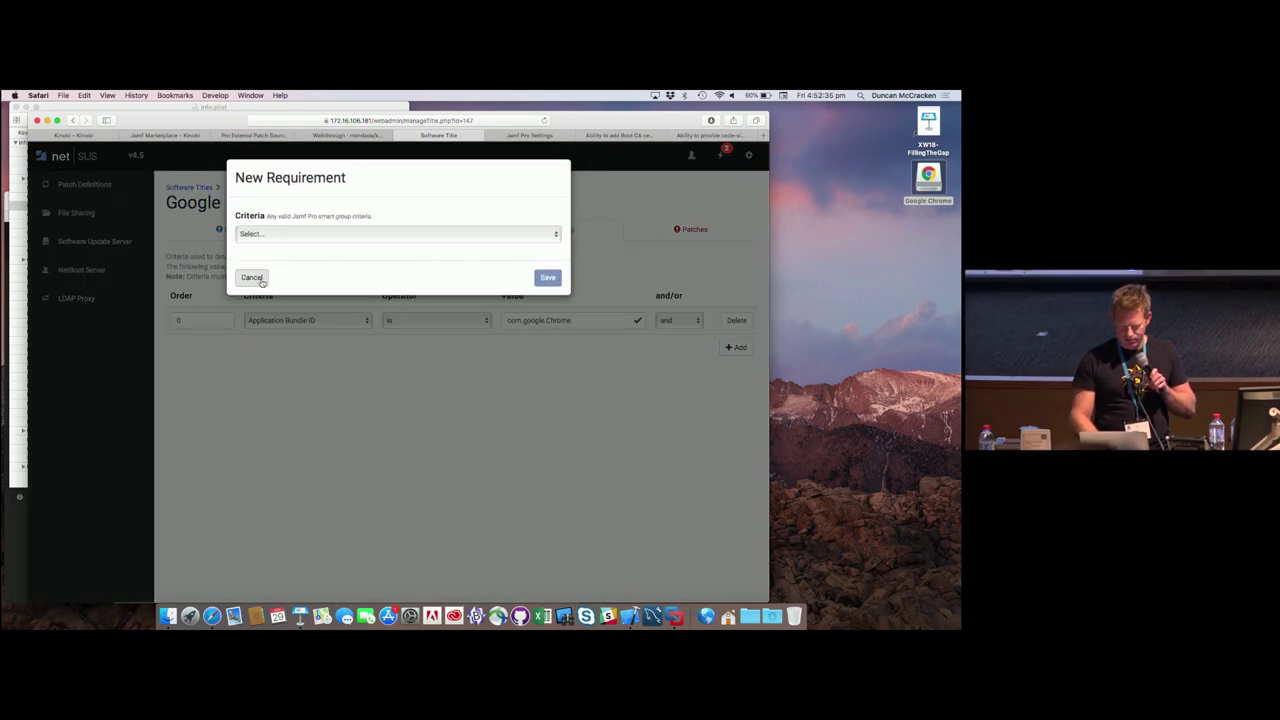
{"action": "left_click", "coordinate": [258, 277]}
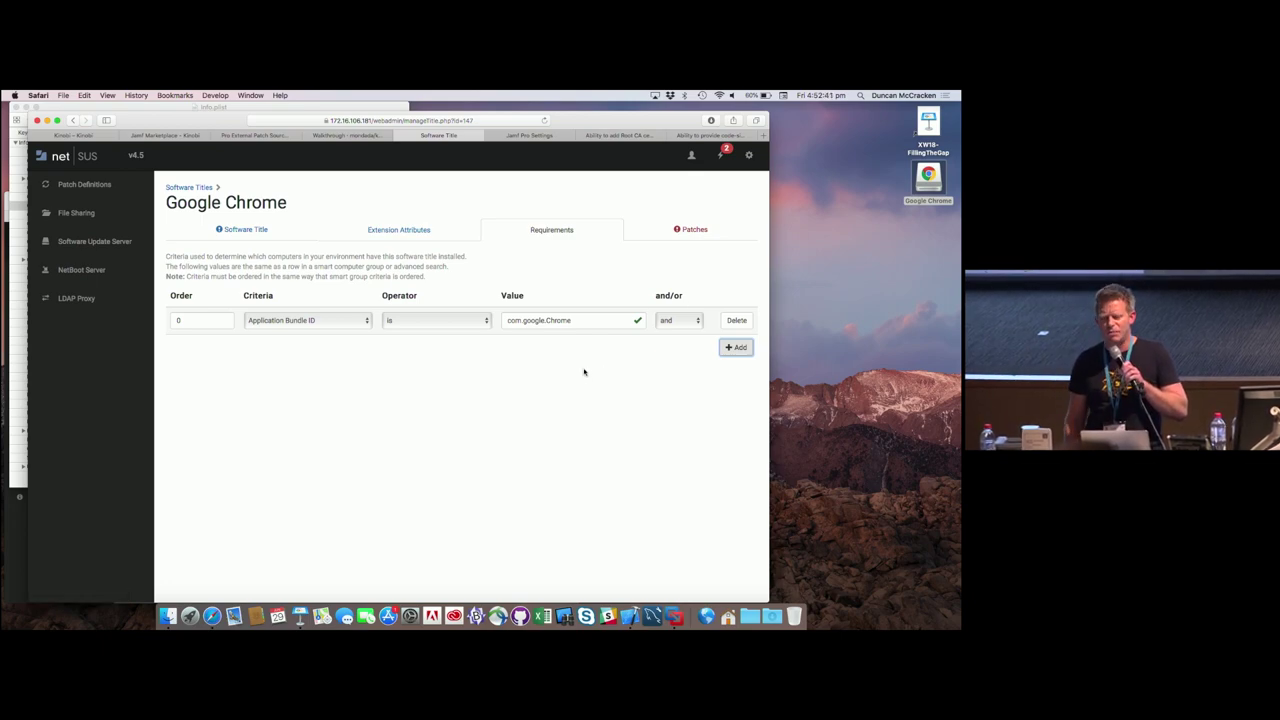
Step: Start a new patch with version 67.0.3396.99
{"action": "left_click", "coordinate": [686, 233]}
{"action": "left_click", "coordinate": [743, 303]}
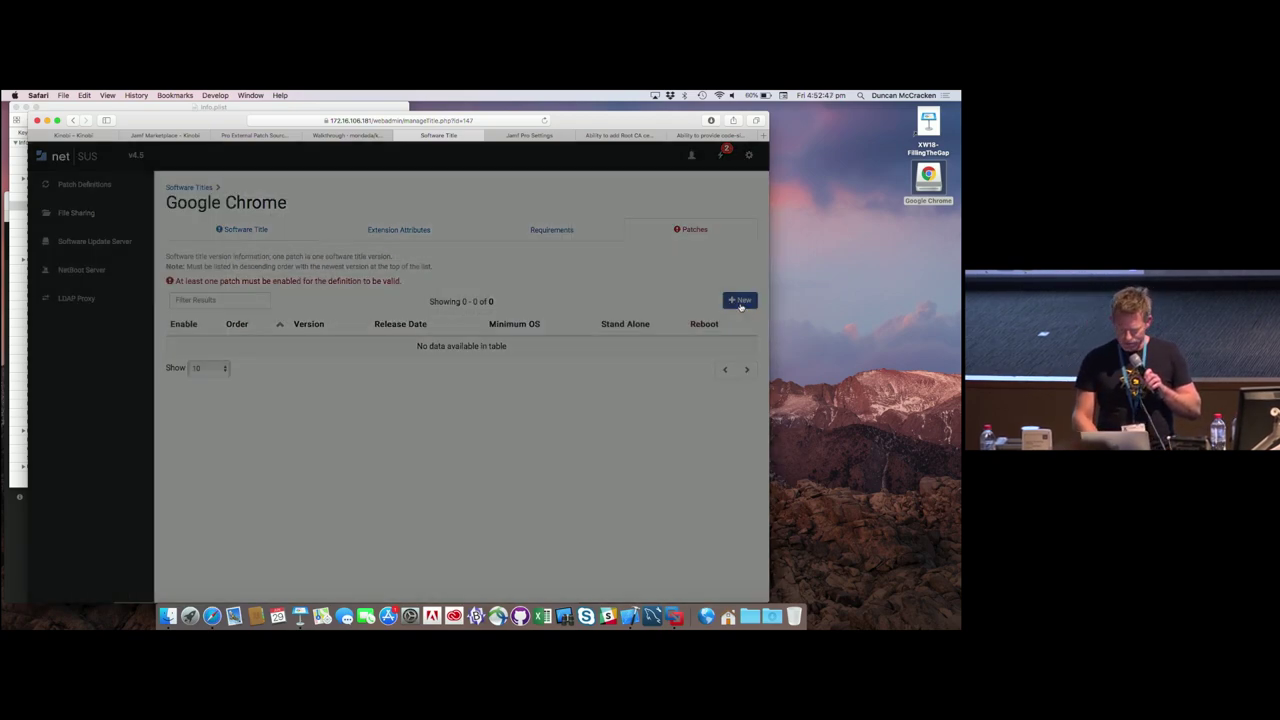
{"action": "left_click", "coordinate": [289, 274]}
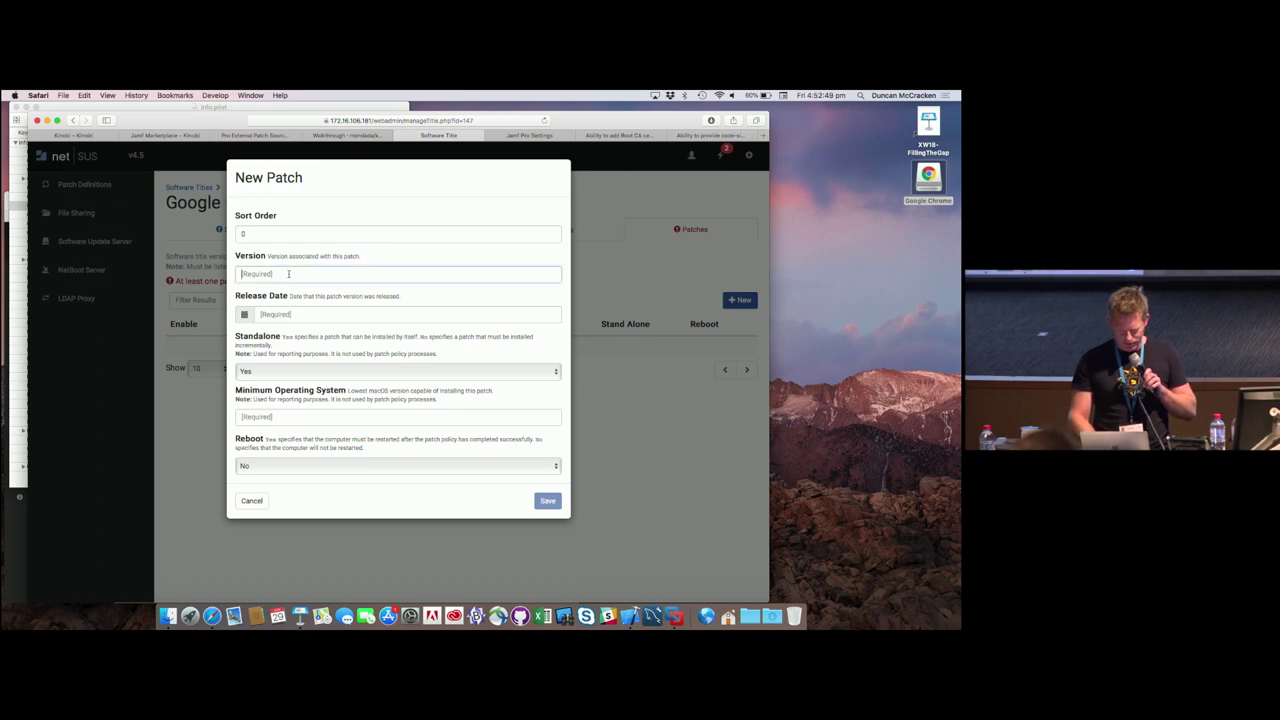
{"action": "left_click", "coordinate": [13, 308]}
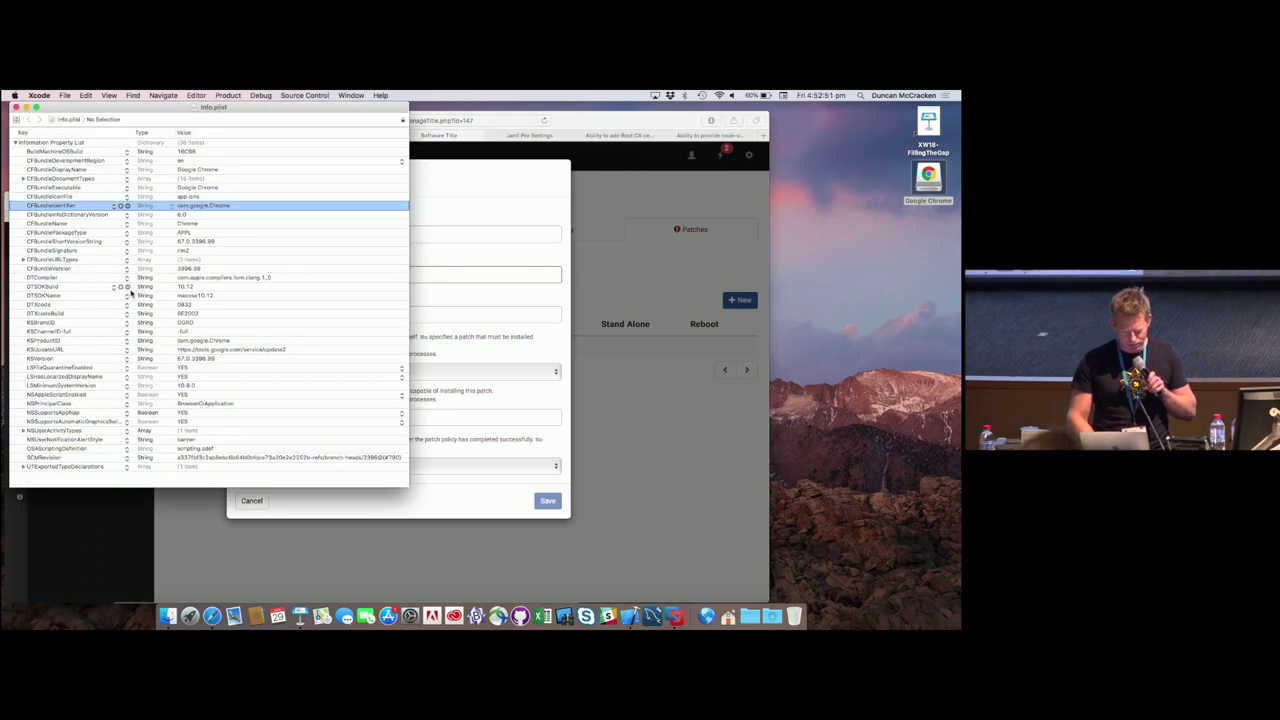
{"action": "left_click", "coordinate": [192, 250]}
{"action": "double_click", "coordinate": [197, 241]}
{"action": "key", "text": "super+c"}
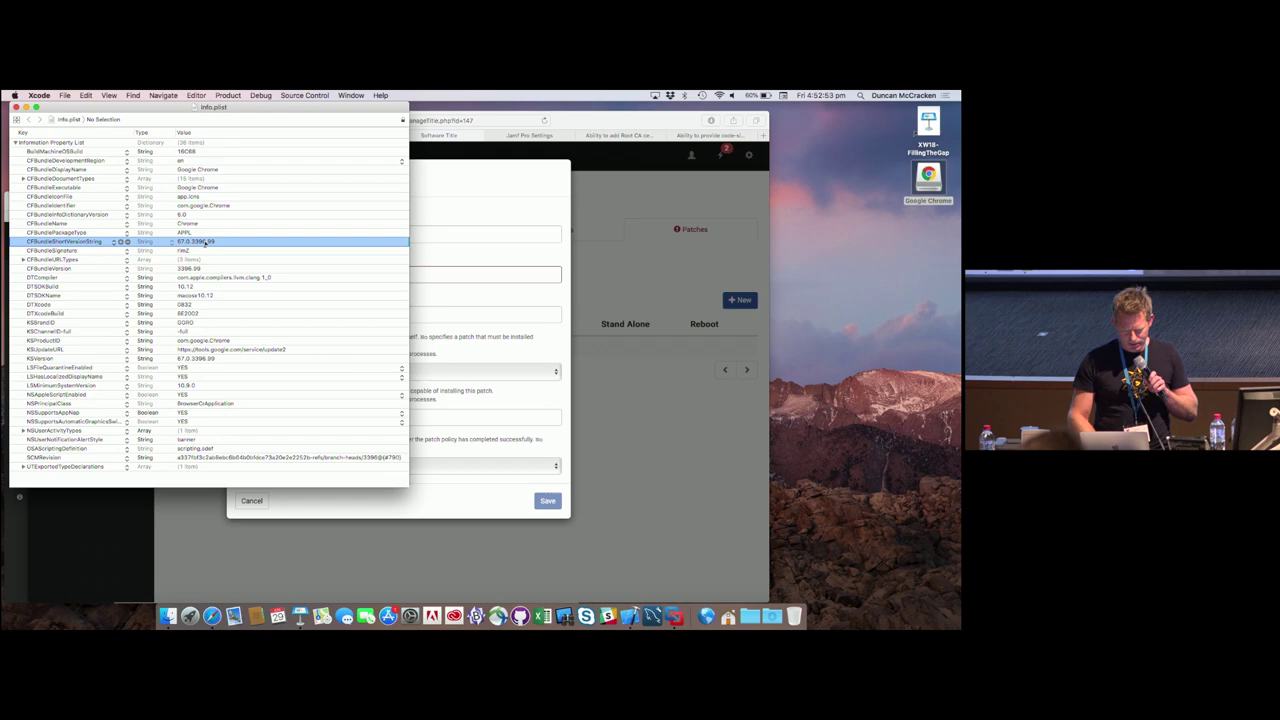
{"action": "key", "text": "super+Tab"}
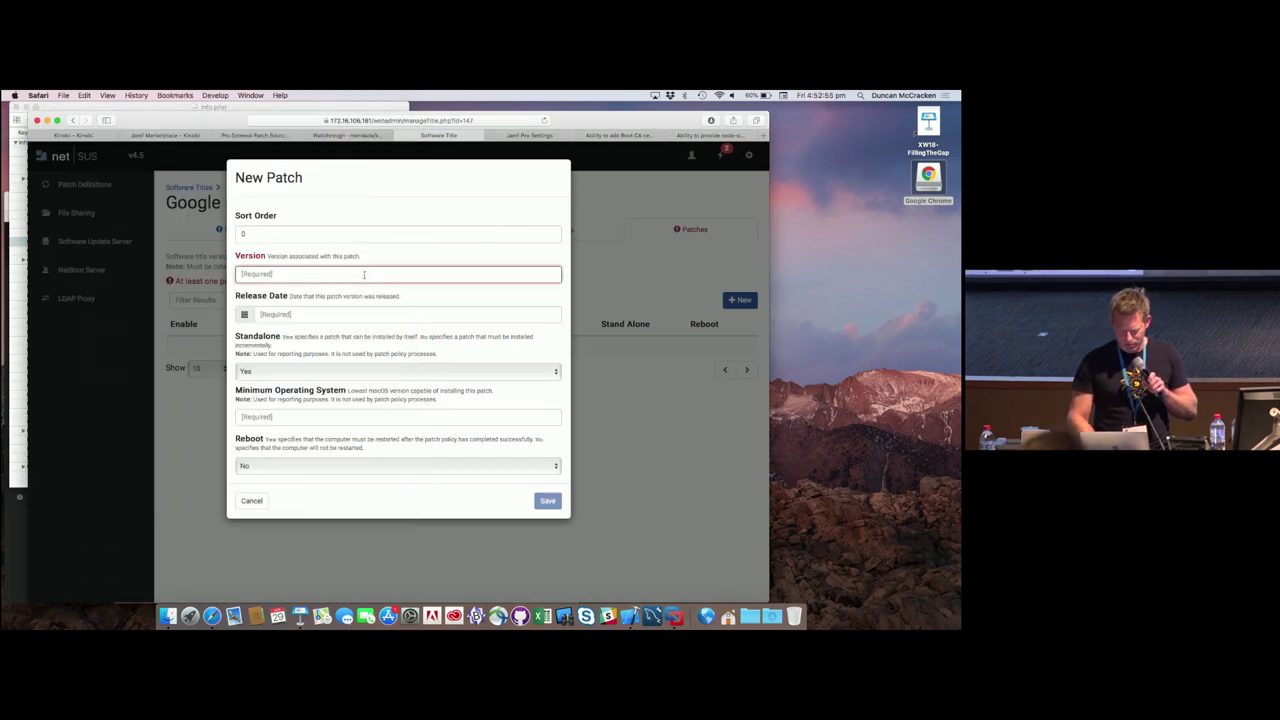
{"action": "key", "text": "super+v"}
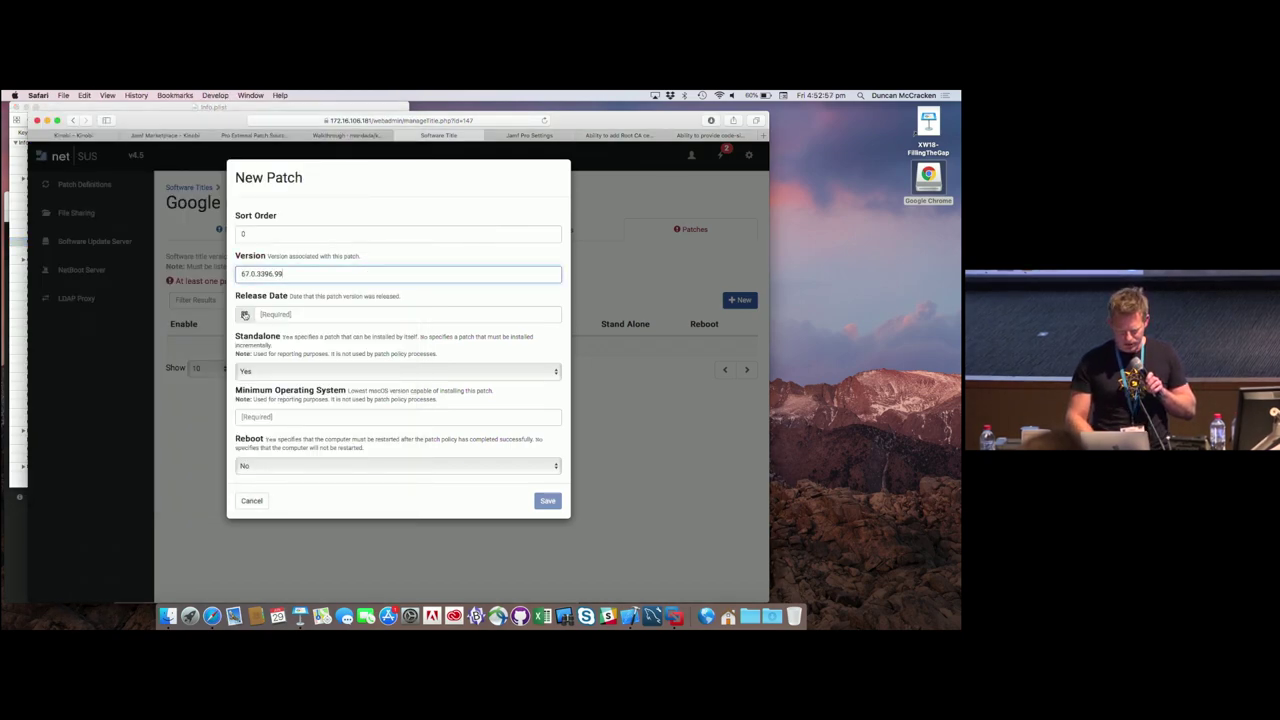
Step: Set the release date to June 23, 2018 and minimum OS 10.10, then save
{"action": "left_click", "coordinate": [245, 315]}
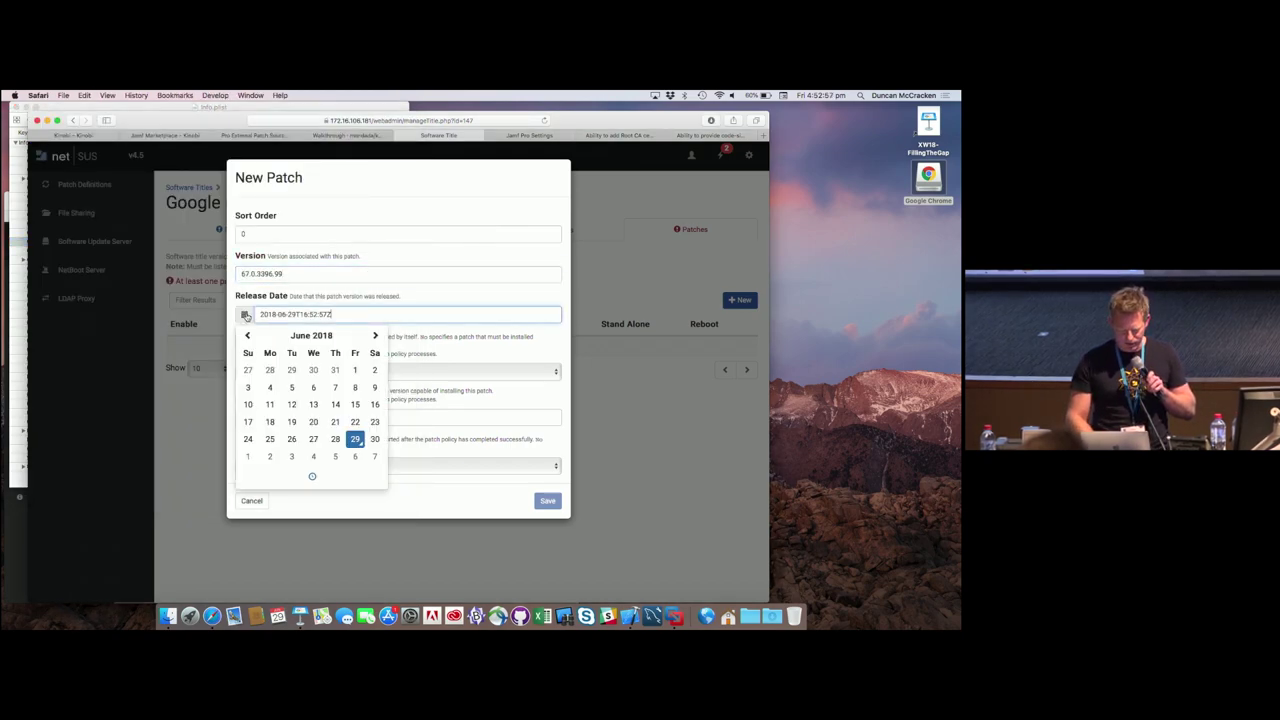
{"action": "left_click", "coordinate": [374, 422]}
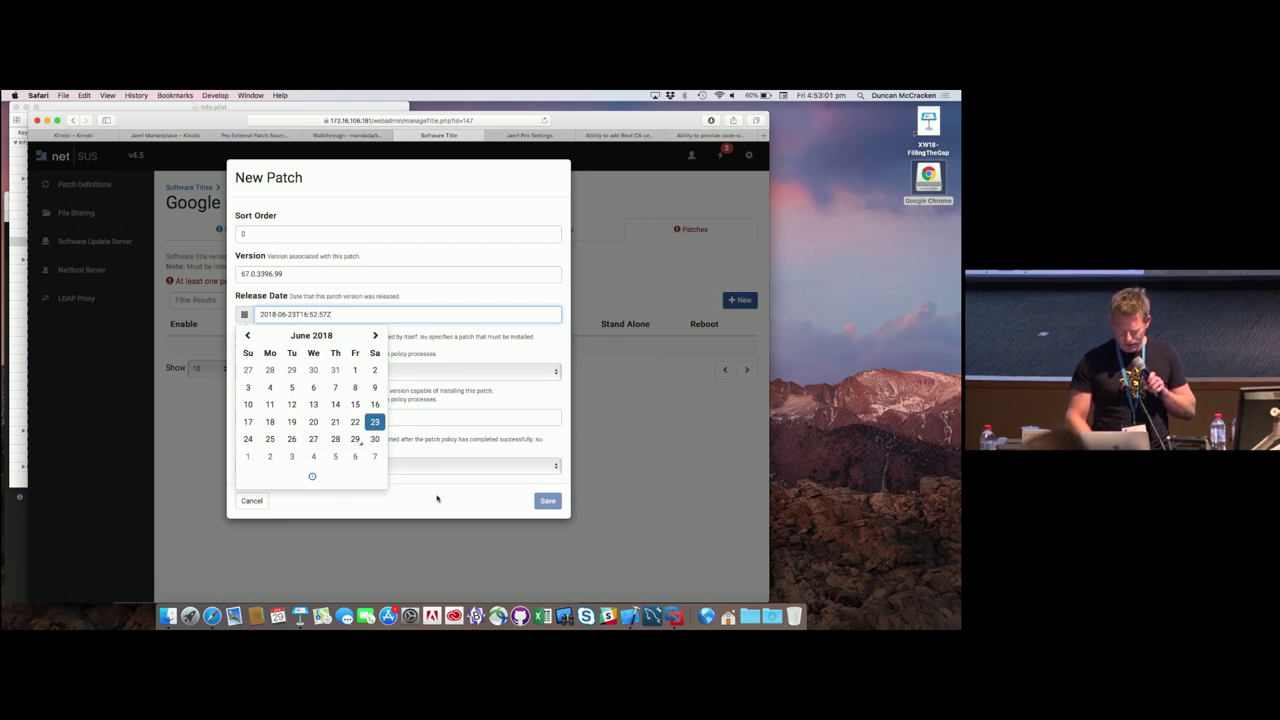
{"action": "left_click", "coordinate": [438, 497]}
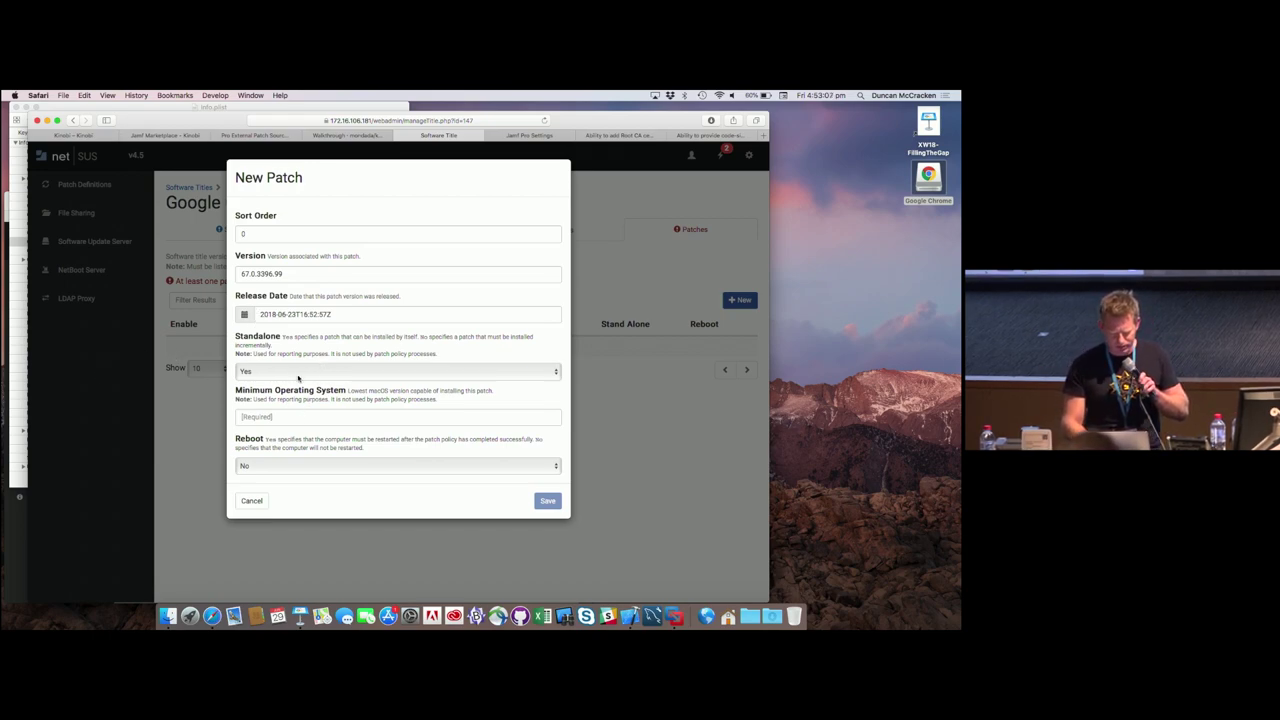
{"action": "left_click", "coordinate": [256, 416]}
{"action": "type", "text": "1"}
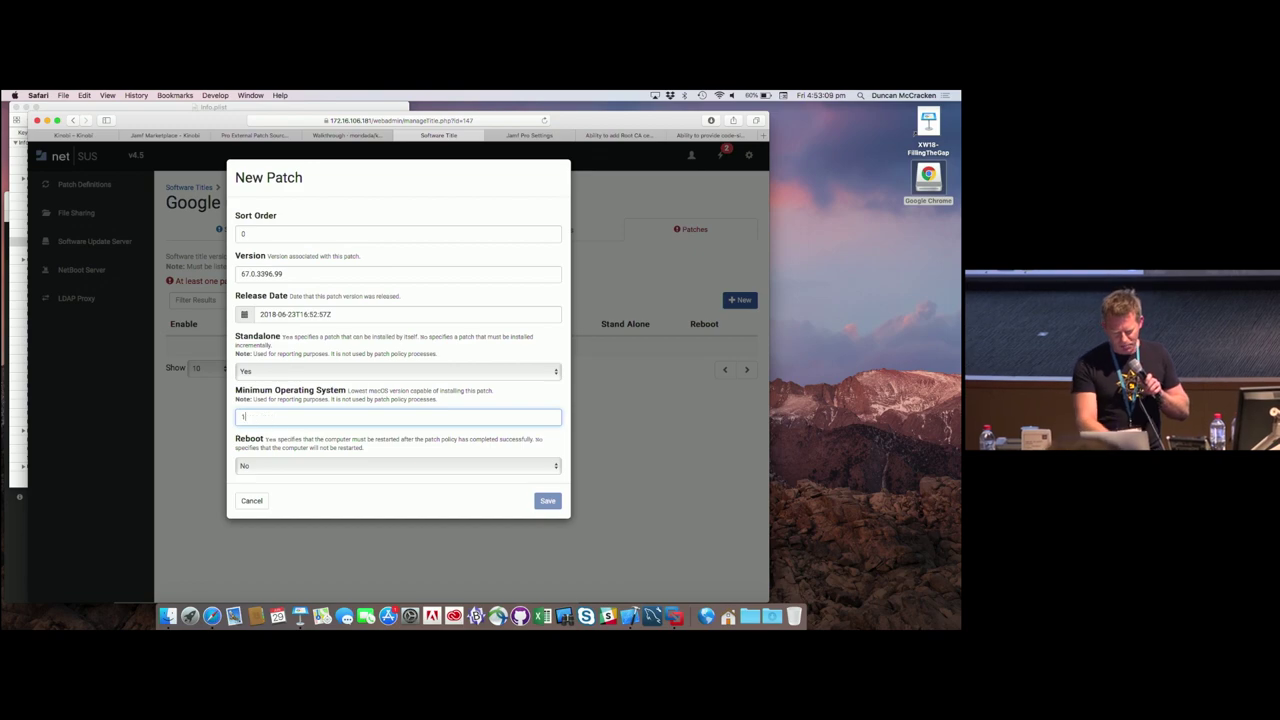
{"action": "type", "text": "0.1"}
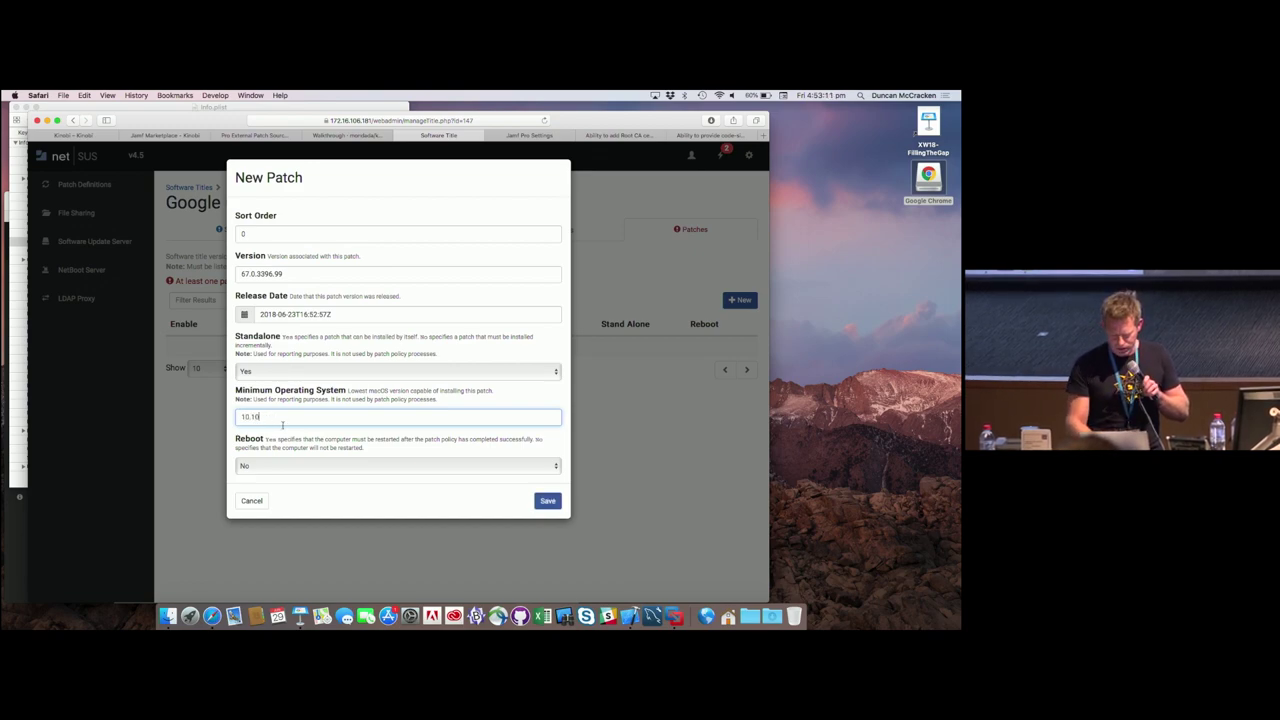
{"action": "type", "text": "0"}
{"action": "left_click", "coordinate": [547, 500]}
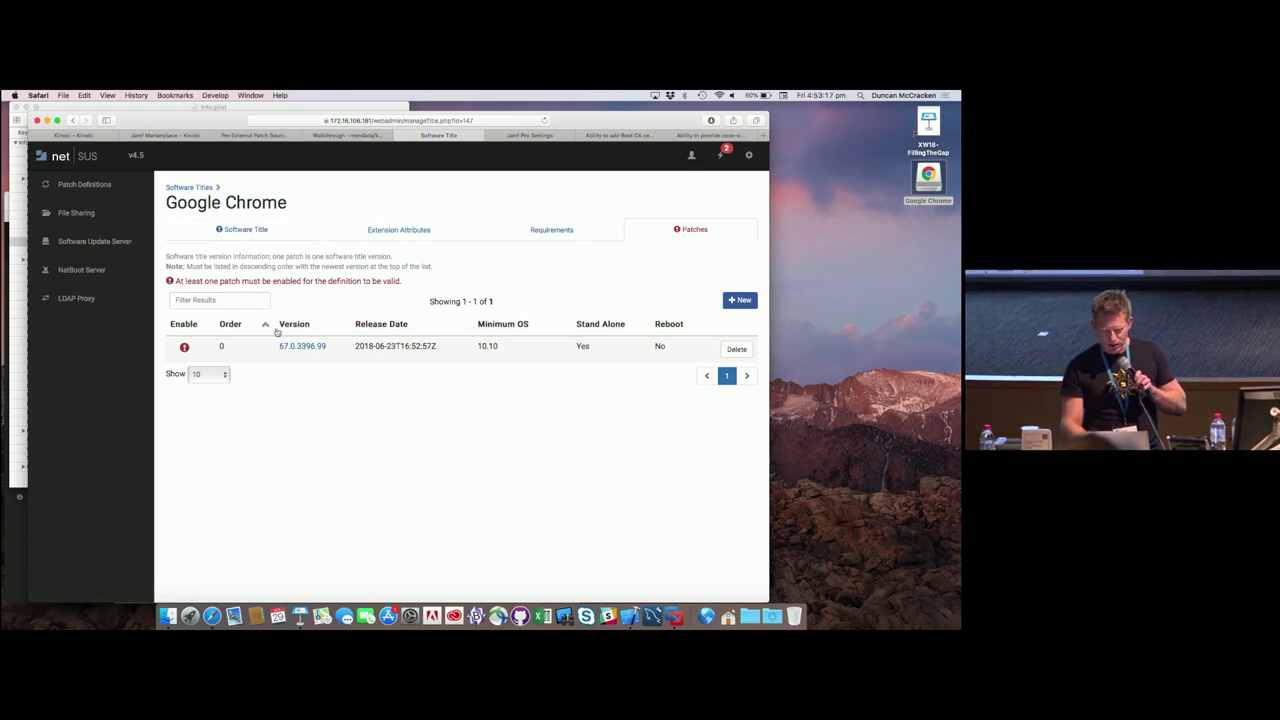
Step: Create a Google Chrome component on the patch with an Application Bundle ID criterion
{"action": "left_click", "coordinate": [302, 346]}
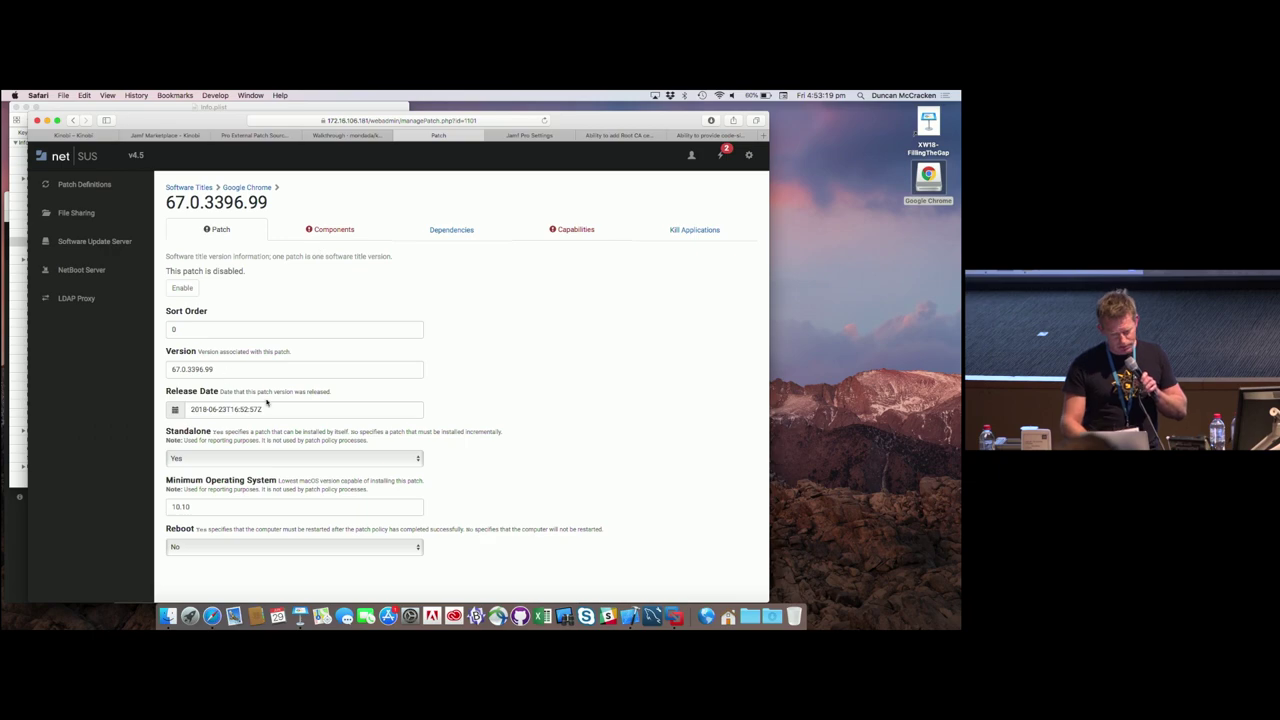
{"action": "left_click", "coordinate": [326, 232]}
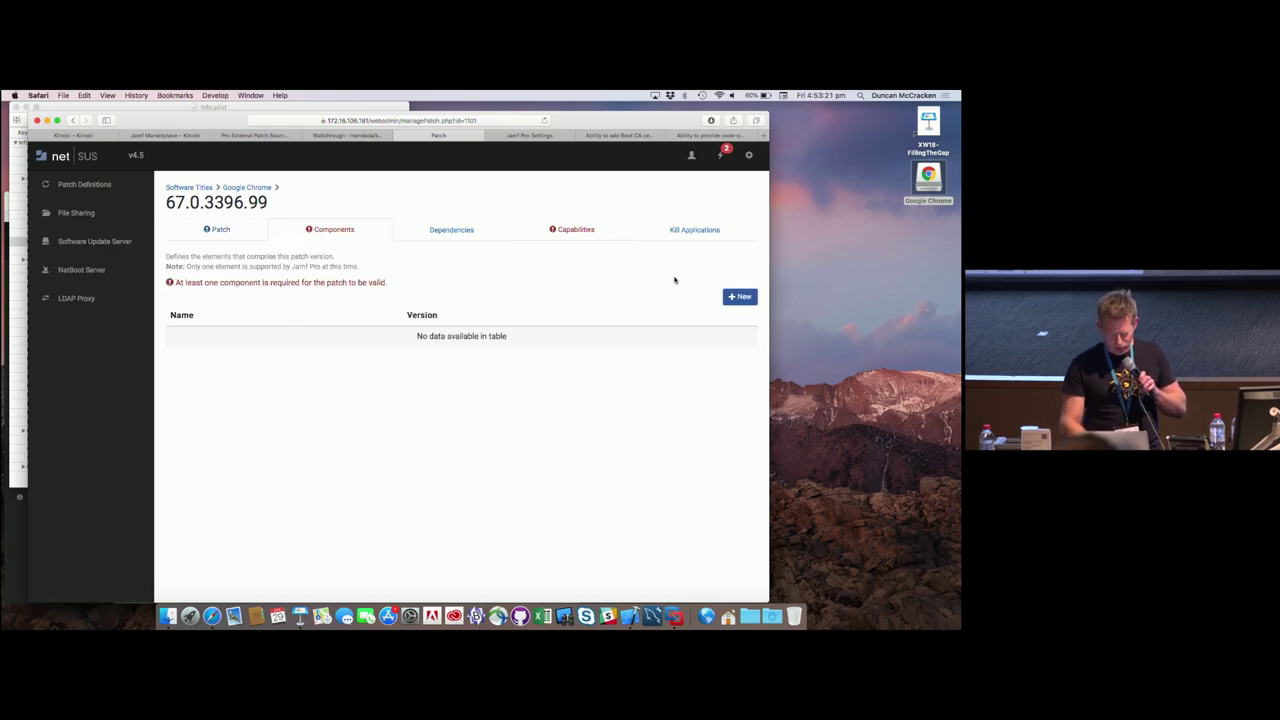
{"action": "left_click", "coordinate": [740, 297]}
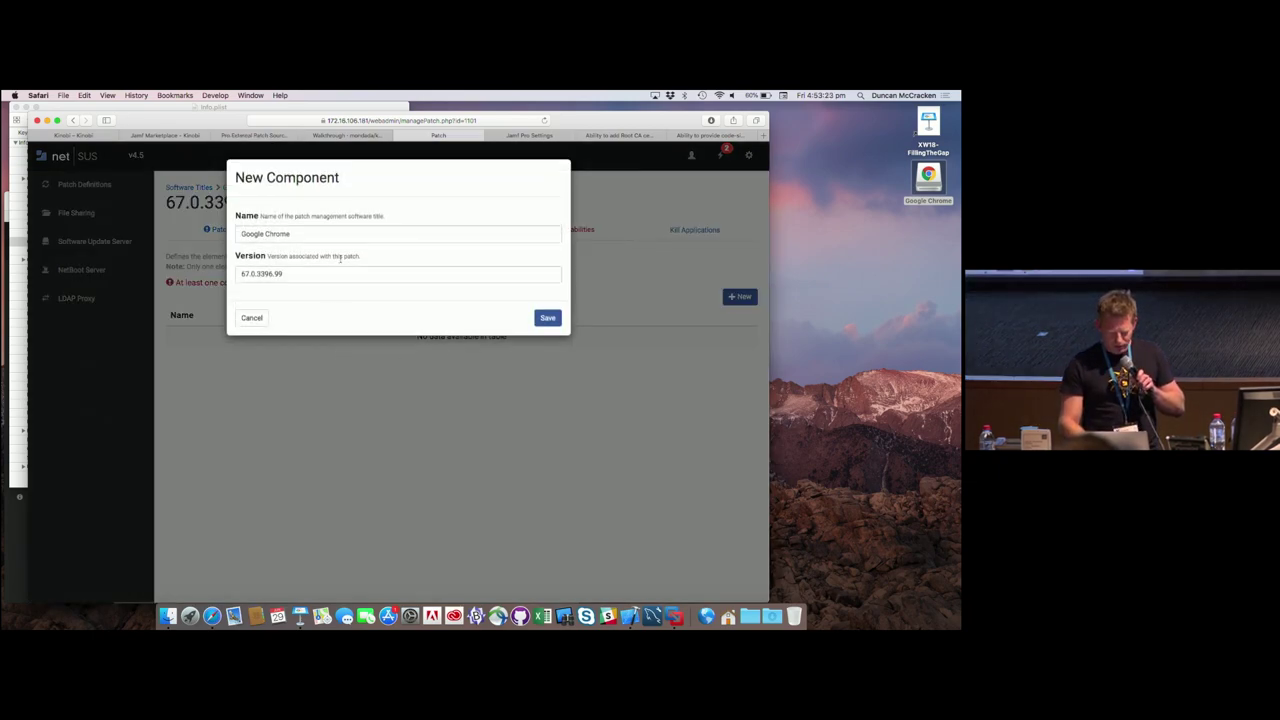
{"action": "left_click", "coordinate": [548, 318]}
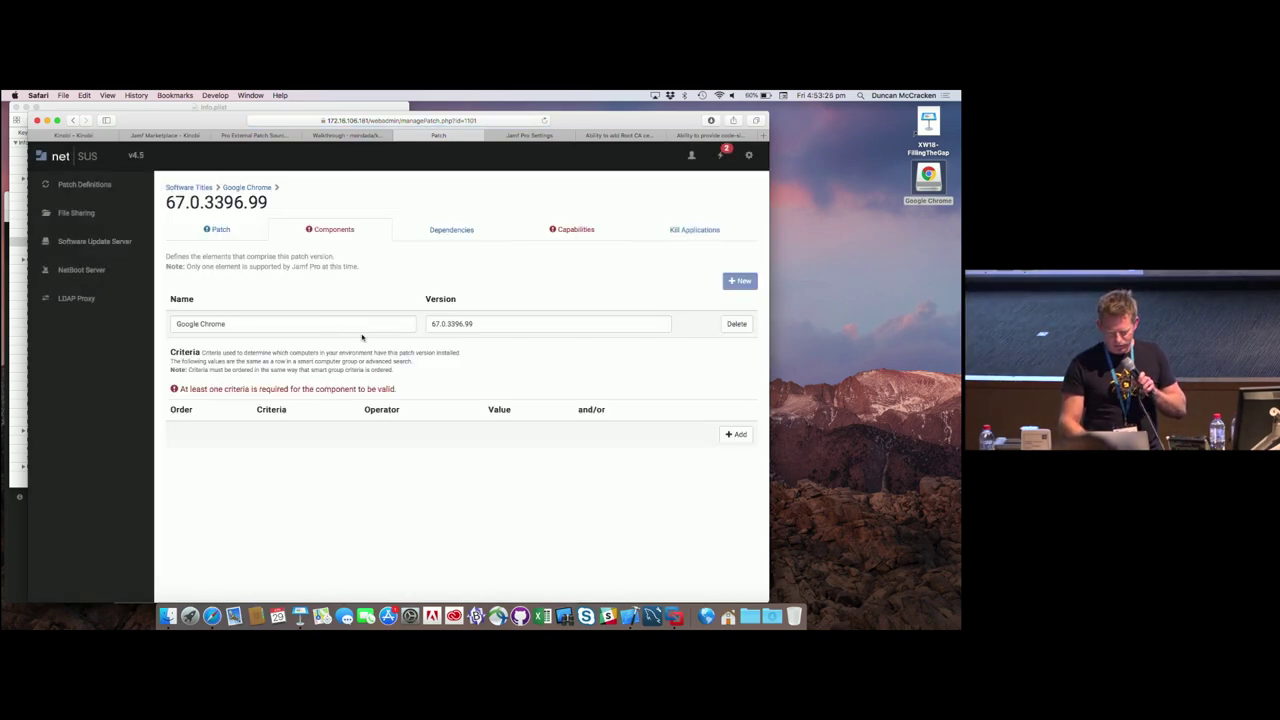
{"action": "left_click", "coordinate": [736, 434]}
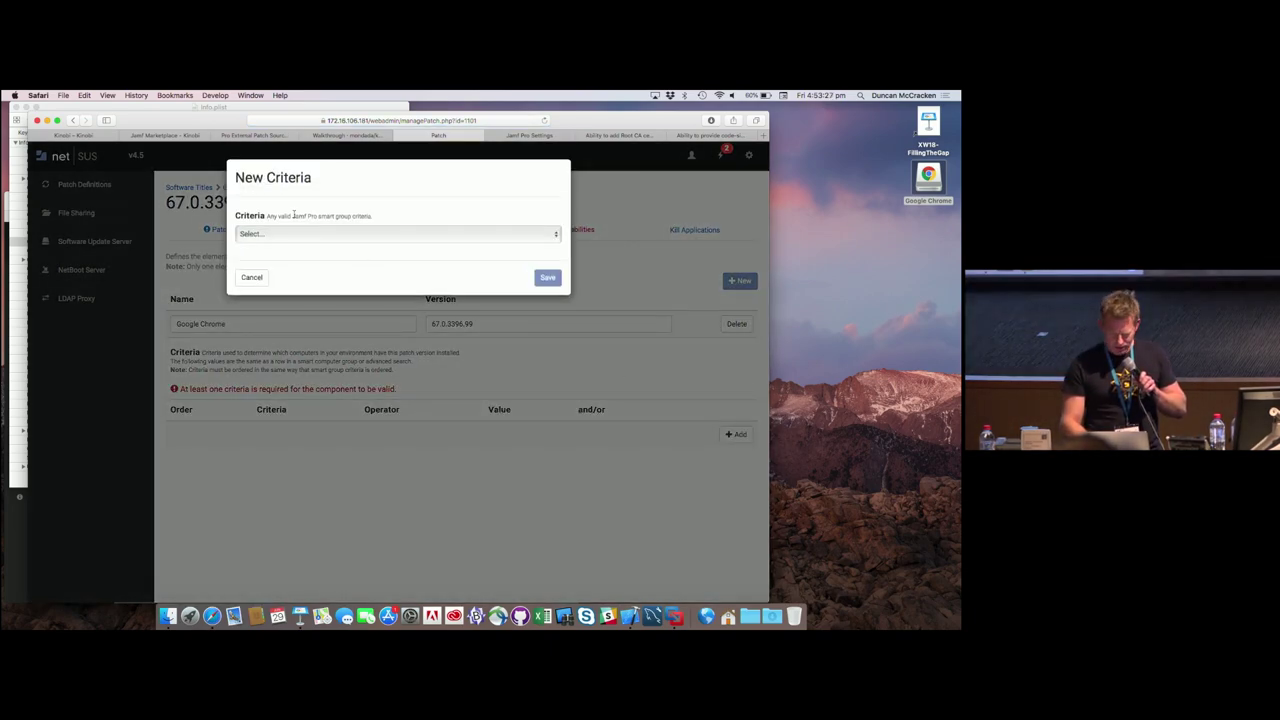
{"action": "left_click", "coordinate": [316, 240]}
{"action": "left_click", "coordinate": [274, 243]}
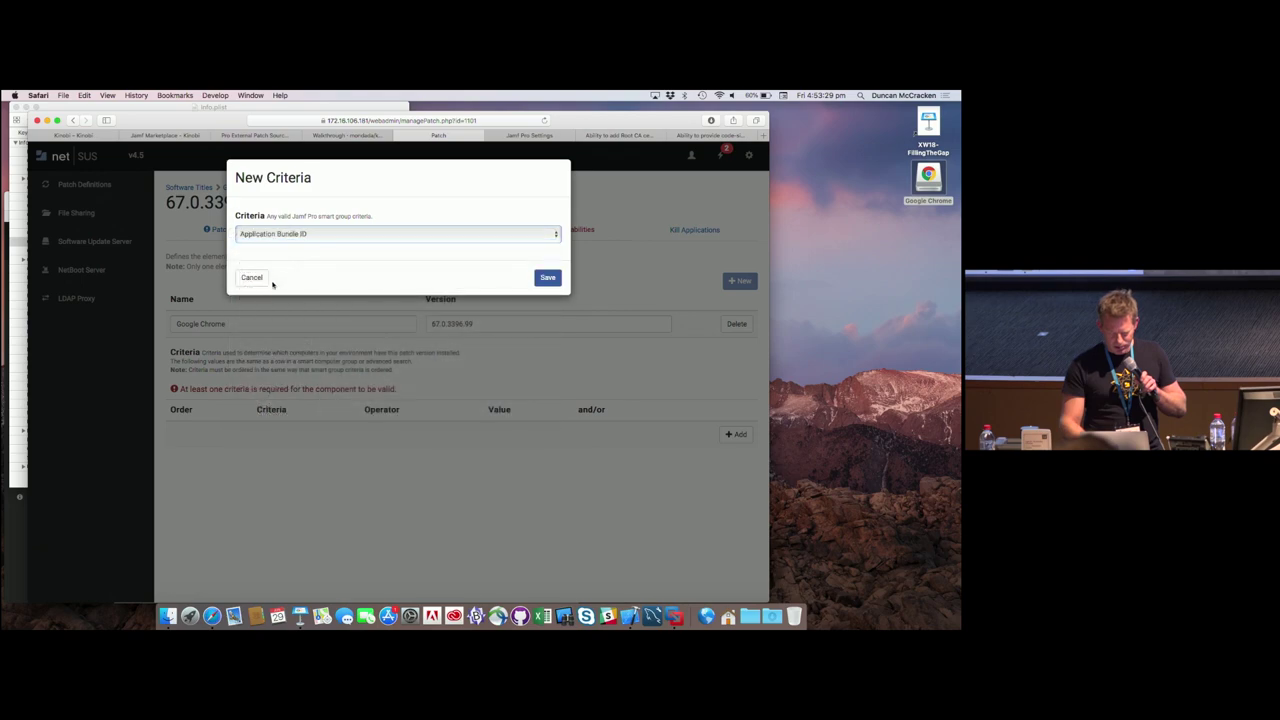
{"action": "left_click", "coordinate": [548, 277]}
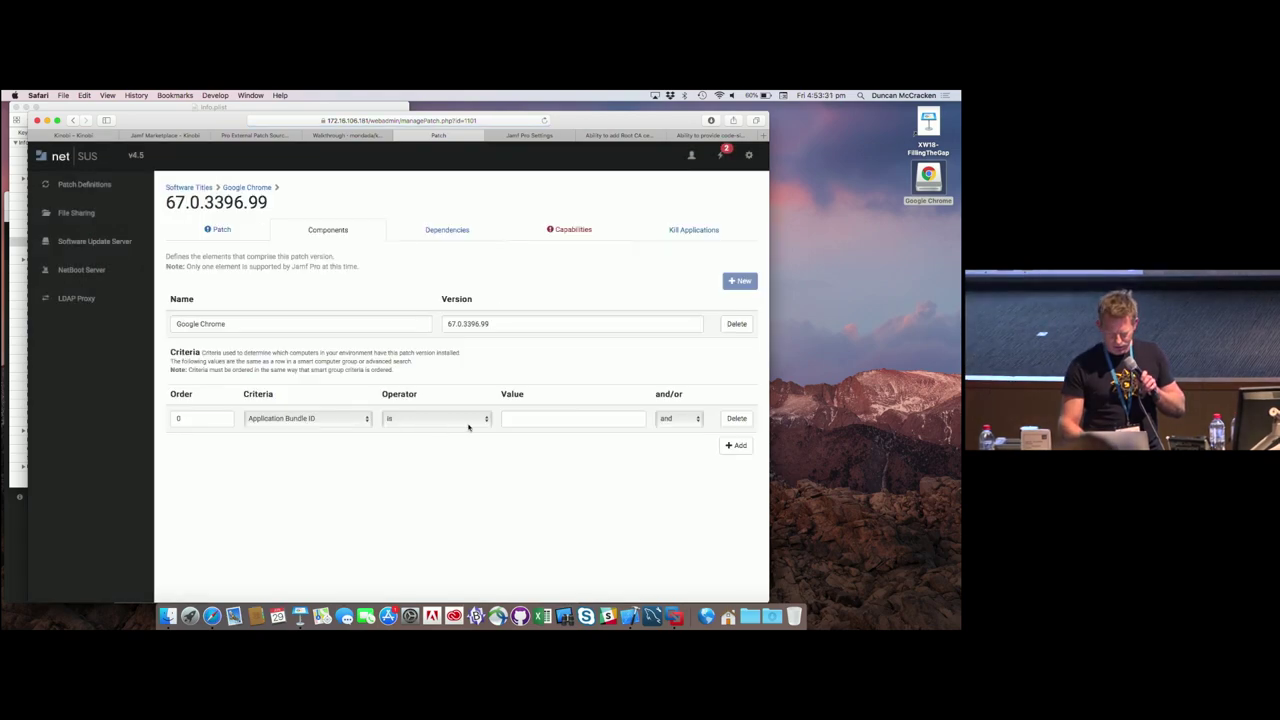
{"action": "left_click", "coordinate": [528, 415]}
{"action": "type", "text": "67.0.3396.99"}
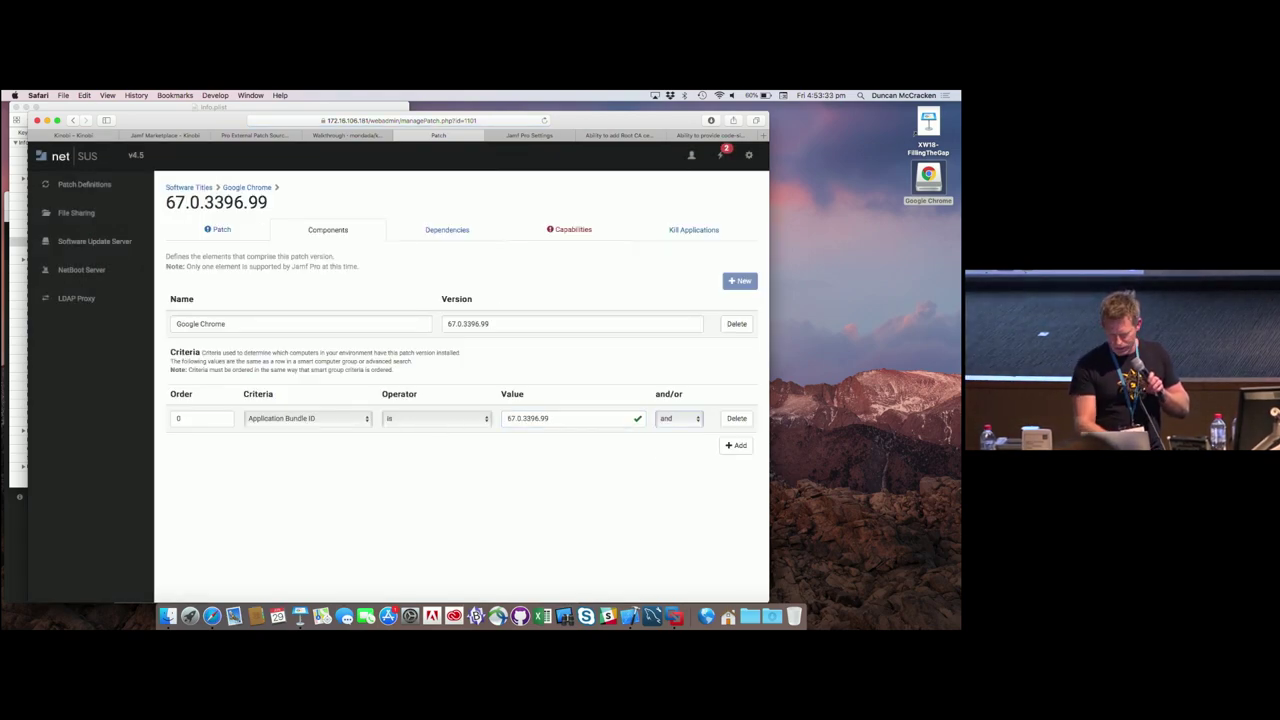
Step: Add an Application Version criterion with value 67.0.3396.99
{"action": "left_click", "coordinate": [749, 449]}
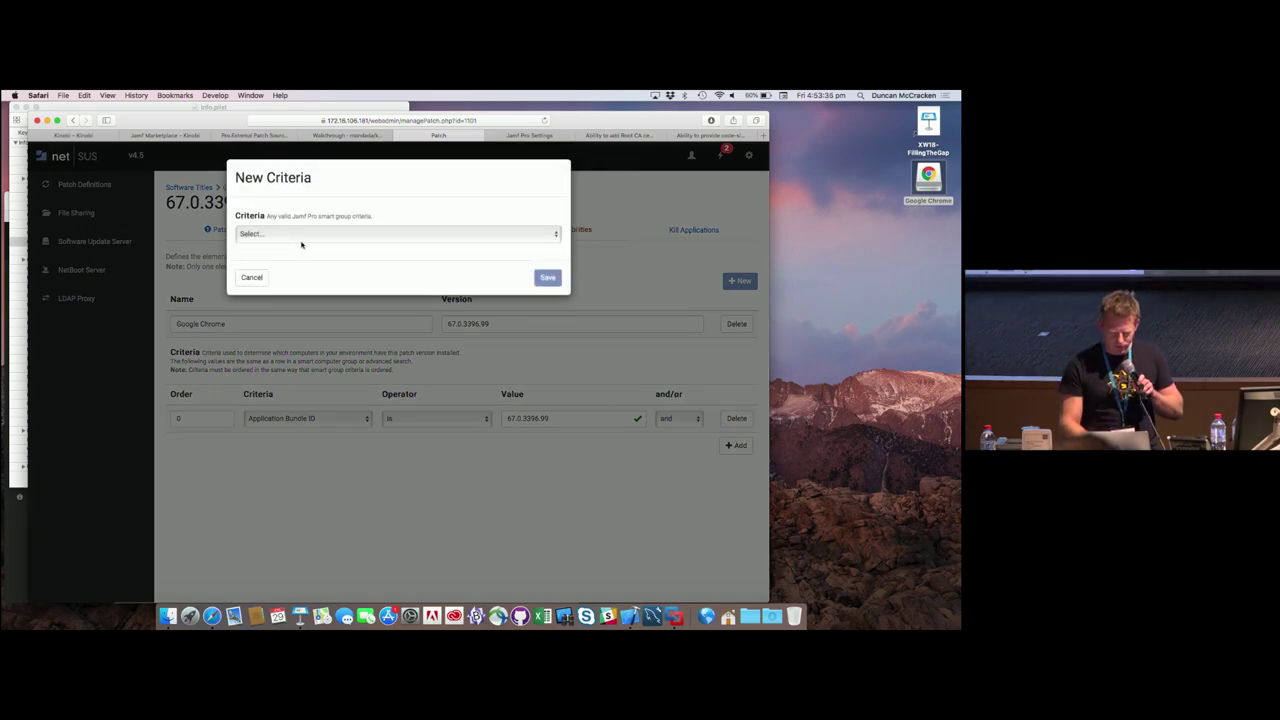
{"action": "left_click", "coordinate": [301, 240]}
{"action": "left_click", "coordinate": [350, 262]}
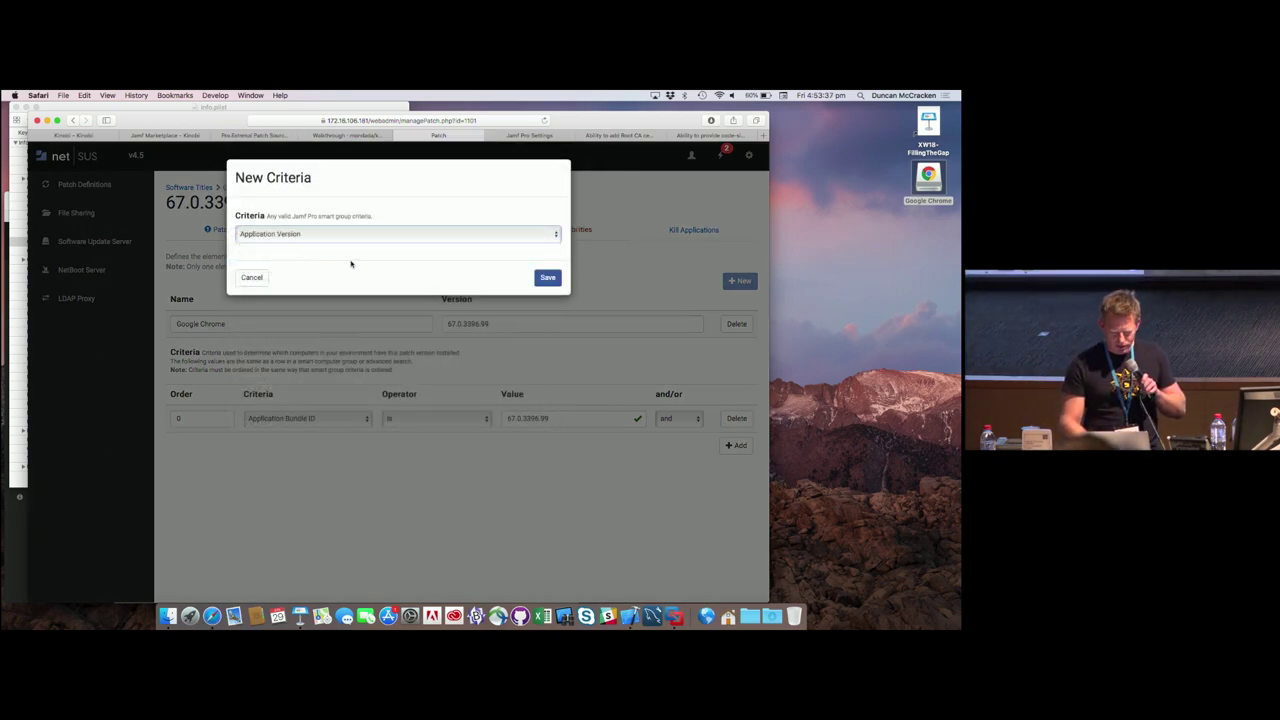
{"action": "left_click", "coordinate": [547, 277]}
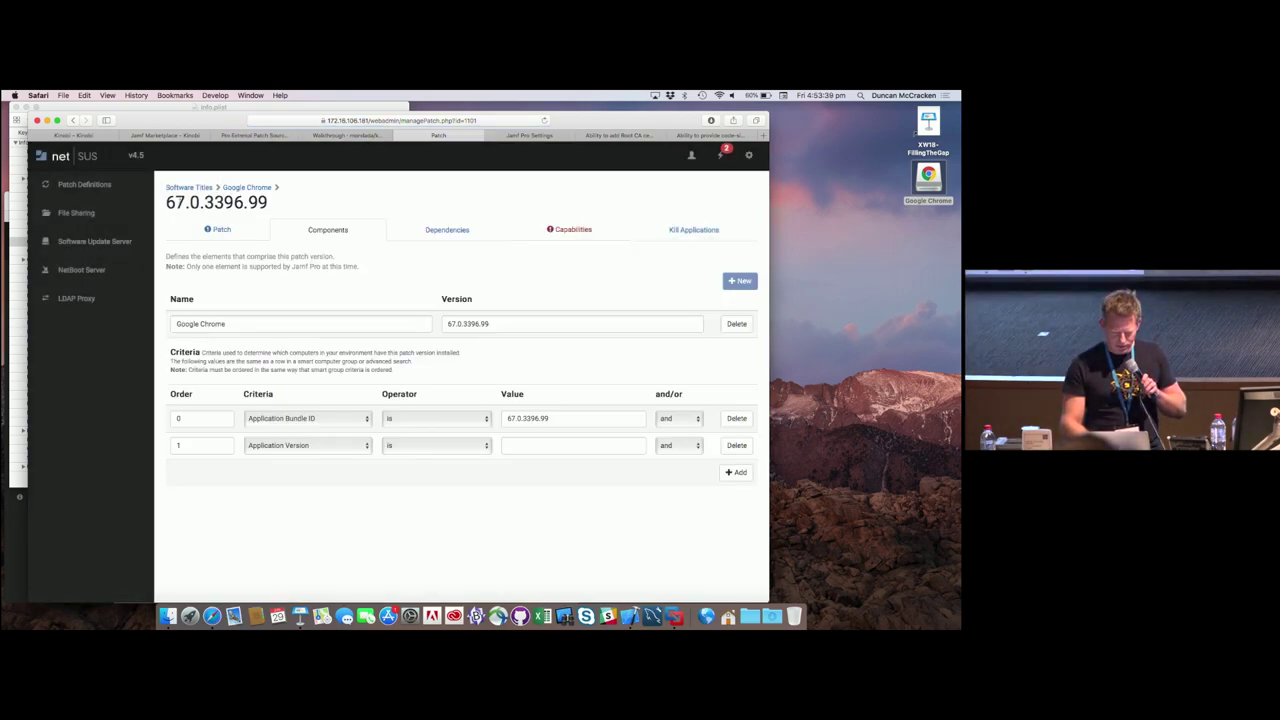
{"action": "double_click", "coordinate": [216, 202]}
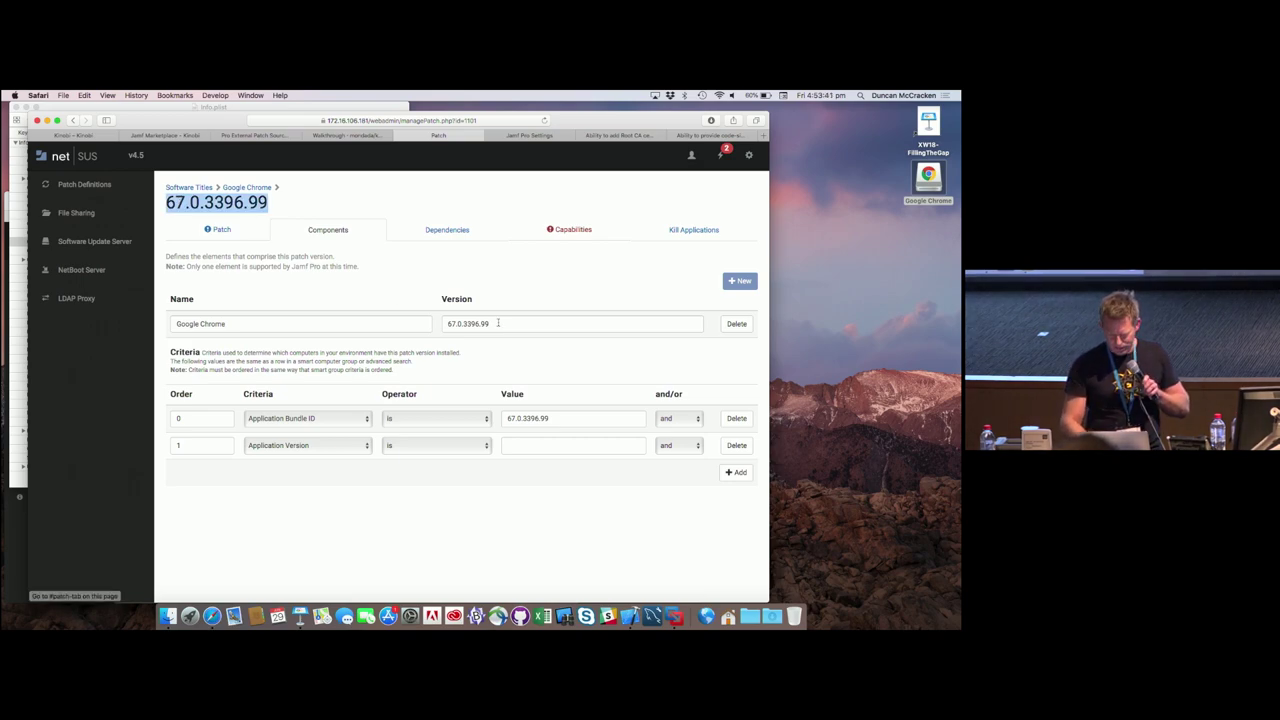
{"action": "double_click", "coordinate": [557, 417]}
{"action": "key", "text": "super+c"}
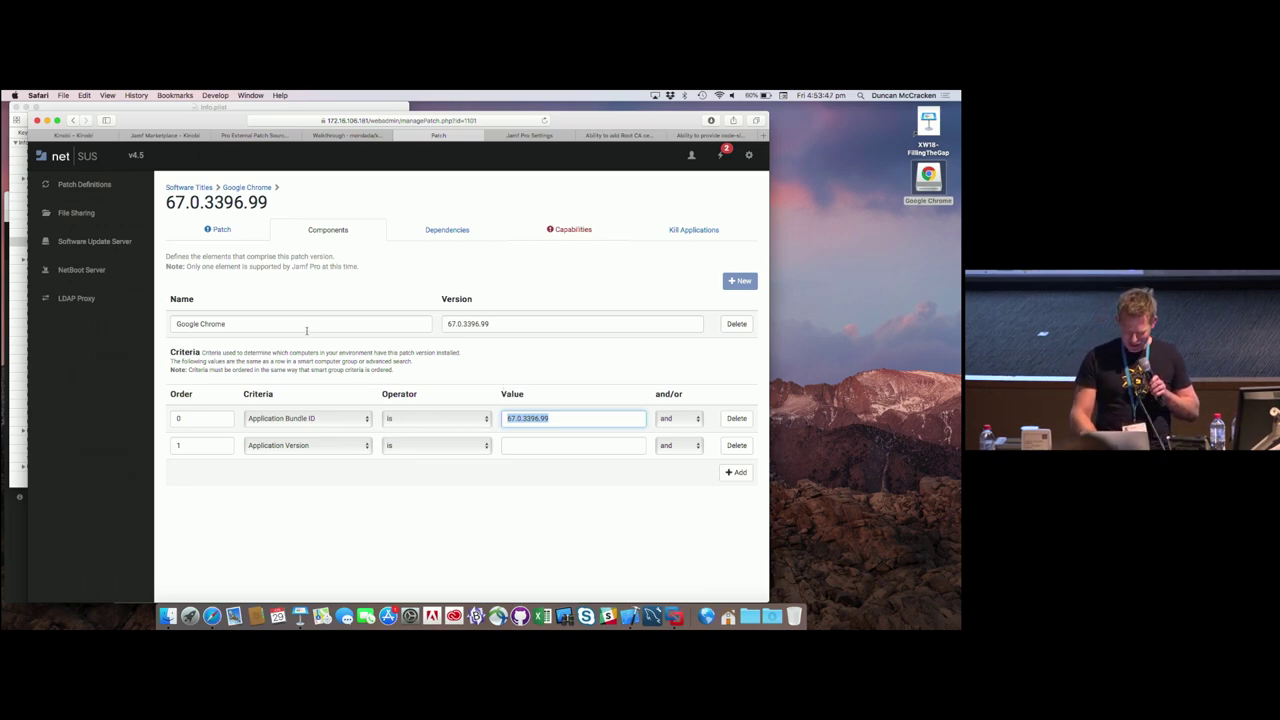
{"action": "left_click", "coordinate": [515, 445]}
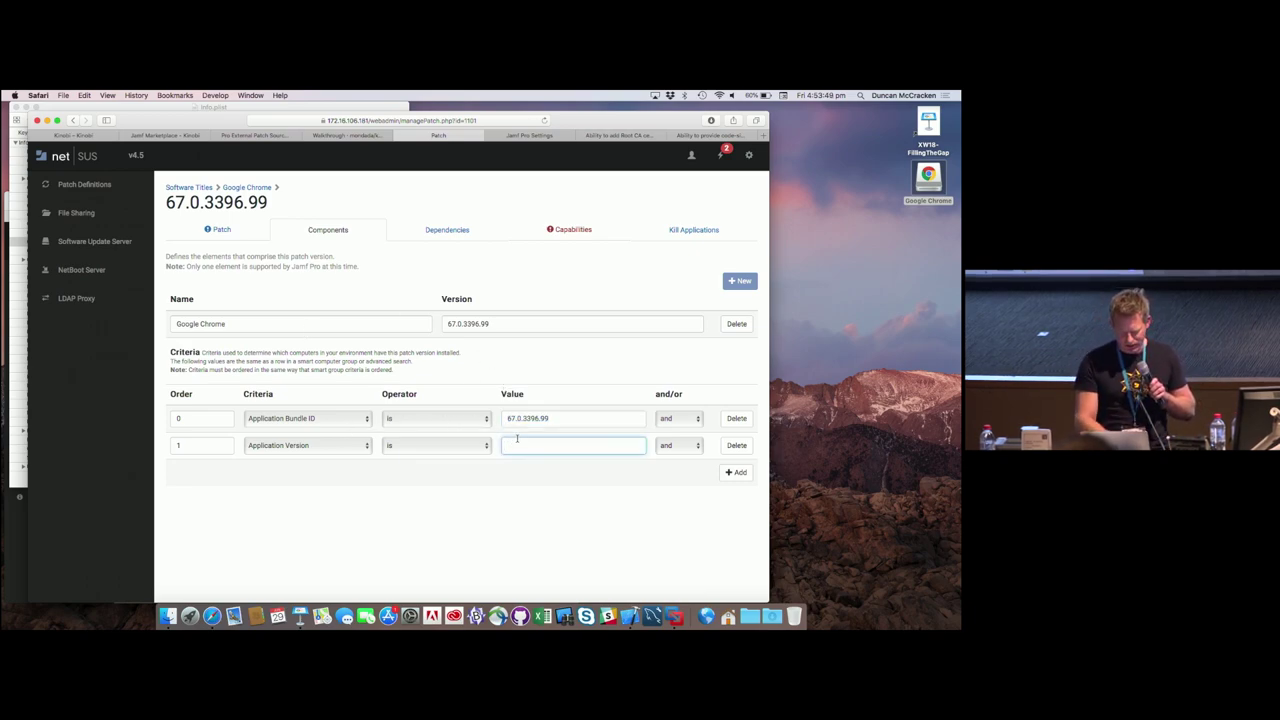
{"action": "key", "text": "super+v"}
Step: Set the Application Bundle ID criterion's value to com.google.Chrome
{"action": "left_click", "coordinate": [27, 349]}
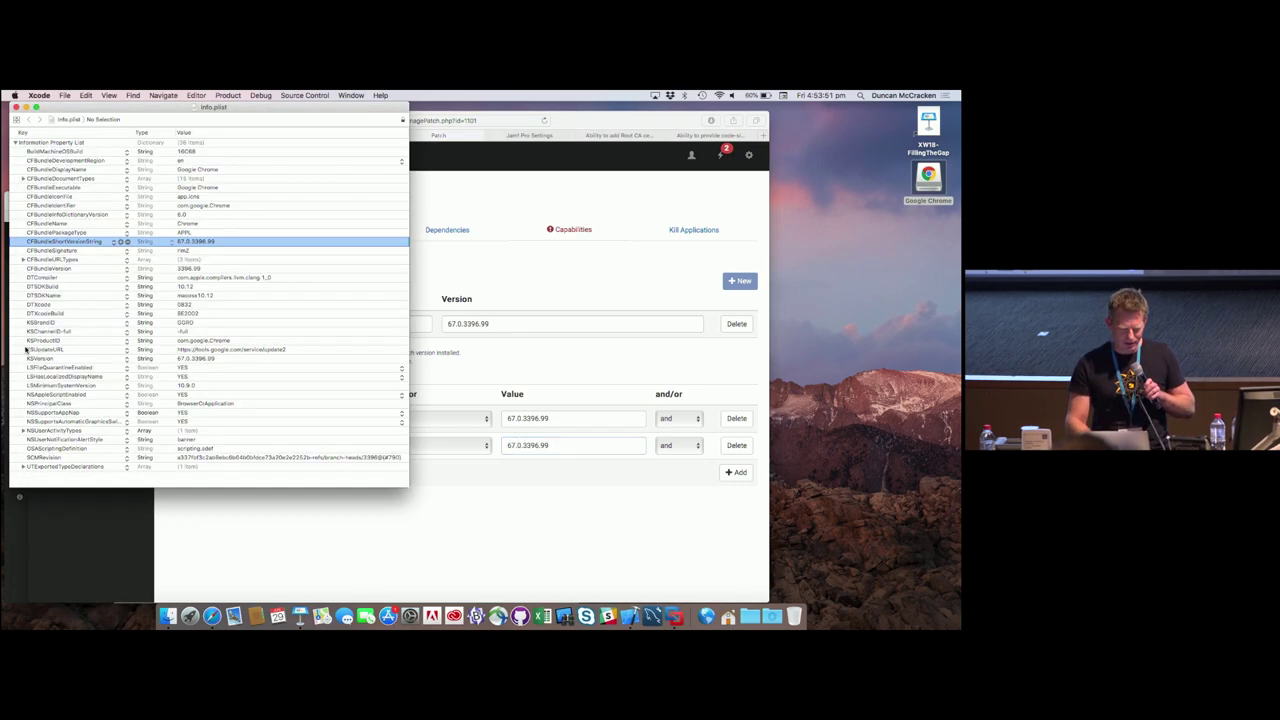
{"action": "left_click", "coordinate": [200, 206]}
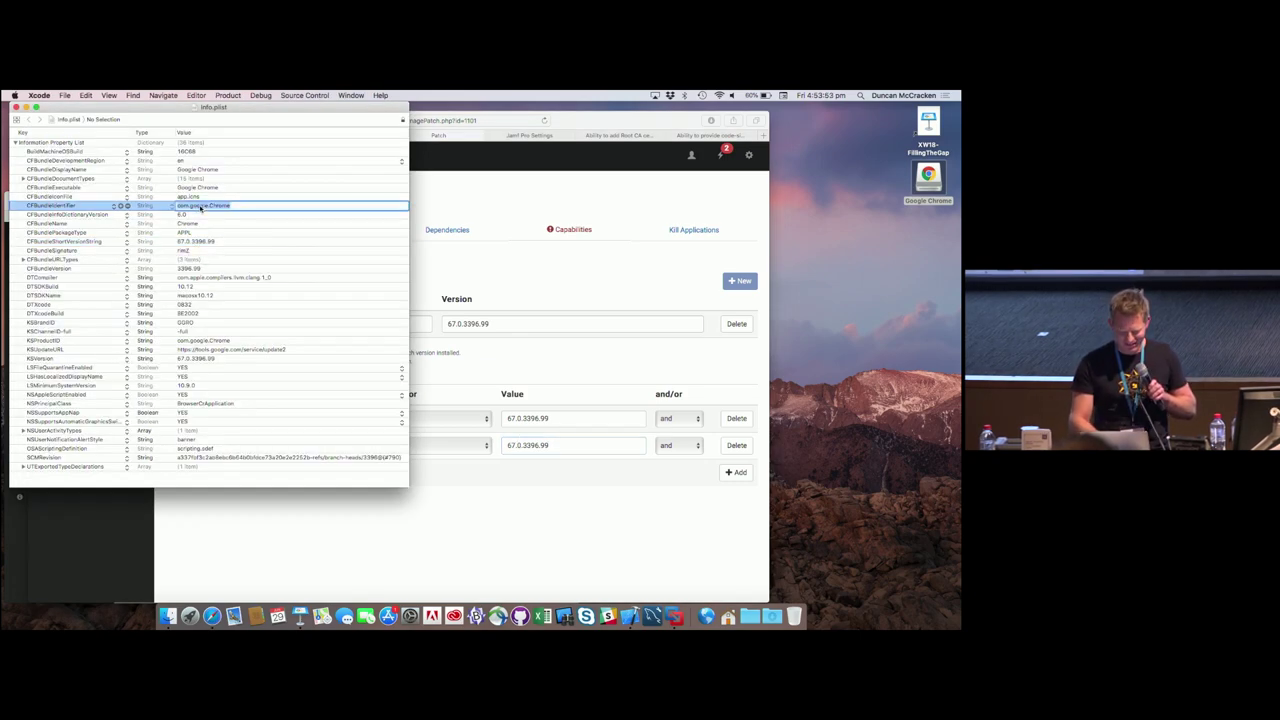
{"action": "key", "text": "super+c"}
{"action": "left_click", "coordinate": [589, 403]}
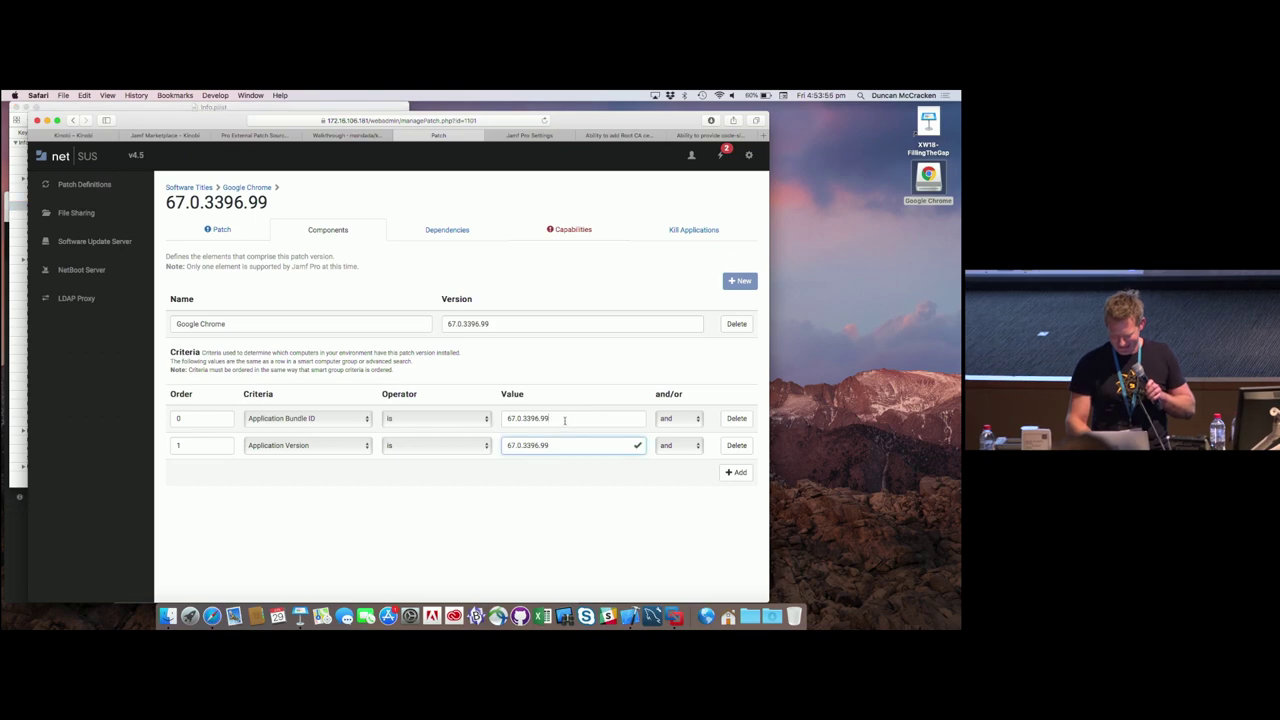
{"action": "left_click", "coordinate": [563, 418]}
{"action": "key", "text": "super+a"}
{"action": "key", "text": "super+v"}
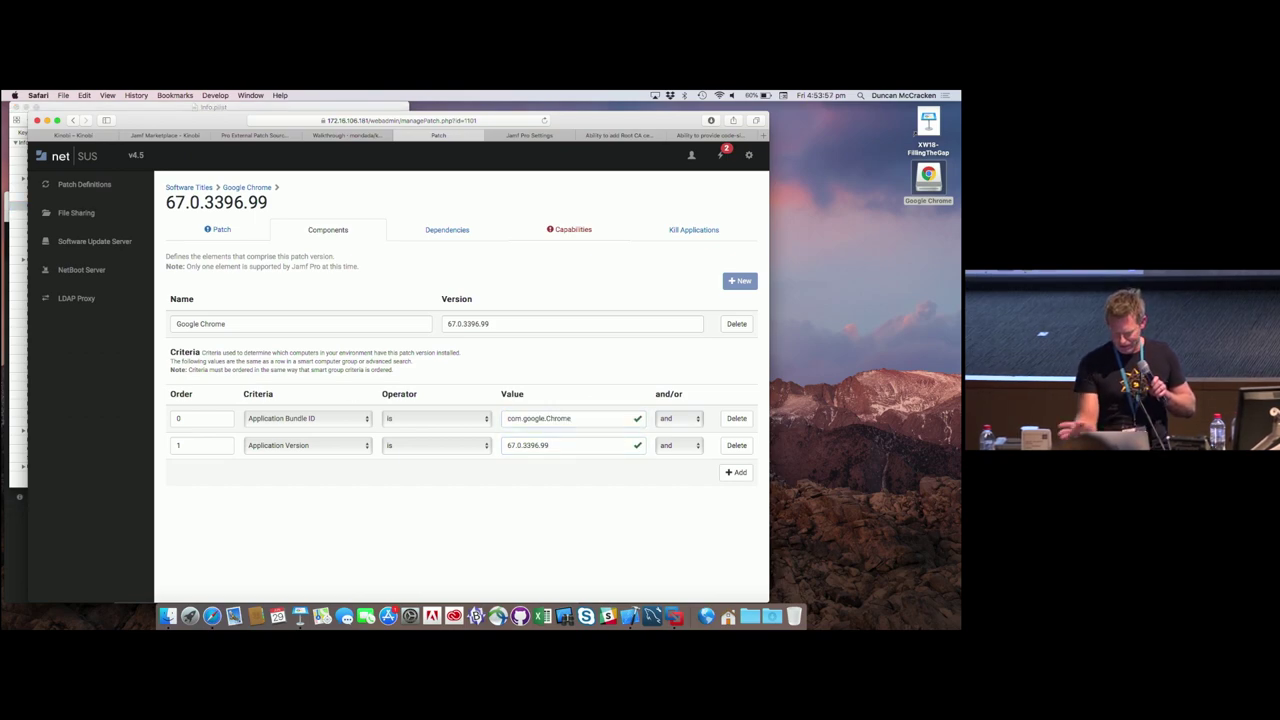
Step: Add an Operating System capability criterion with value 10.10 to the patch
{"action": "left_click", "coordinate": [569, 229]}
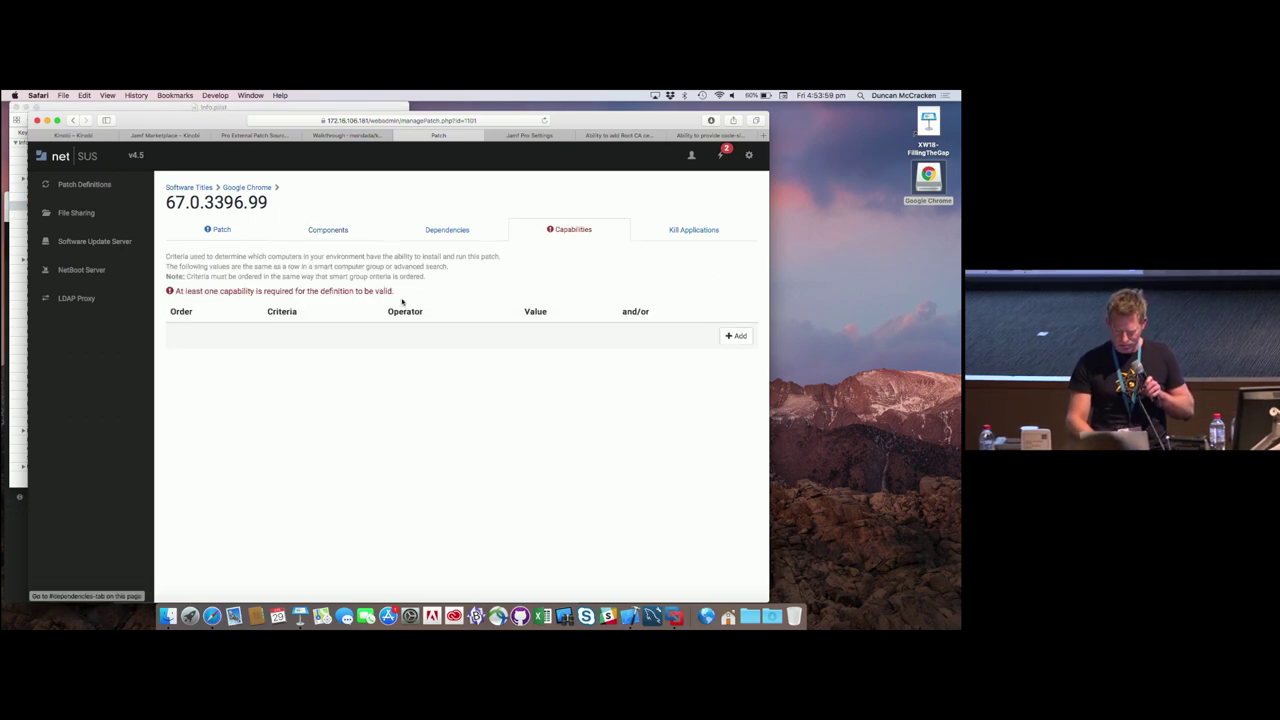
{"action": "left_click", "coordinate": [736, 335]}
{"action": "left_click", "coordinate": [409, 237]}
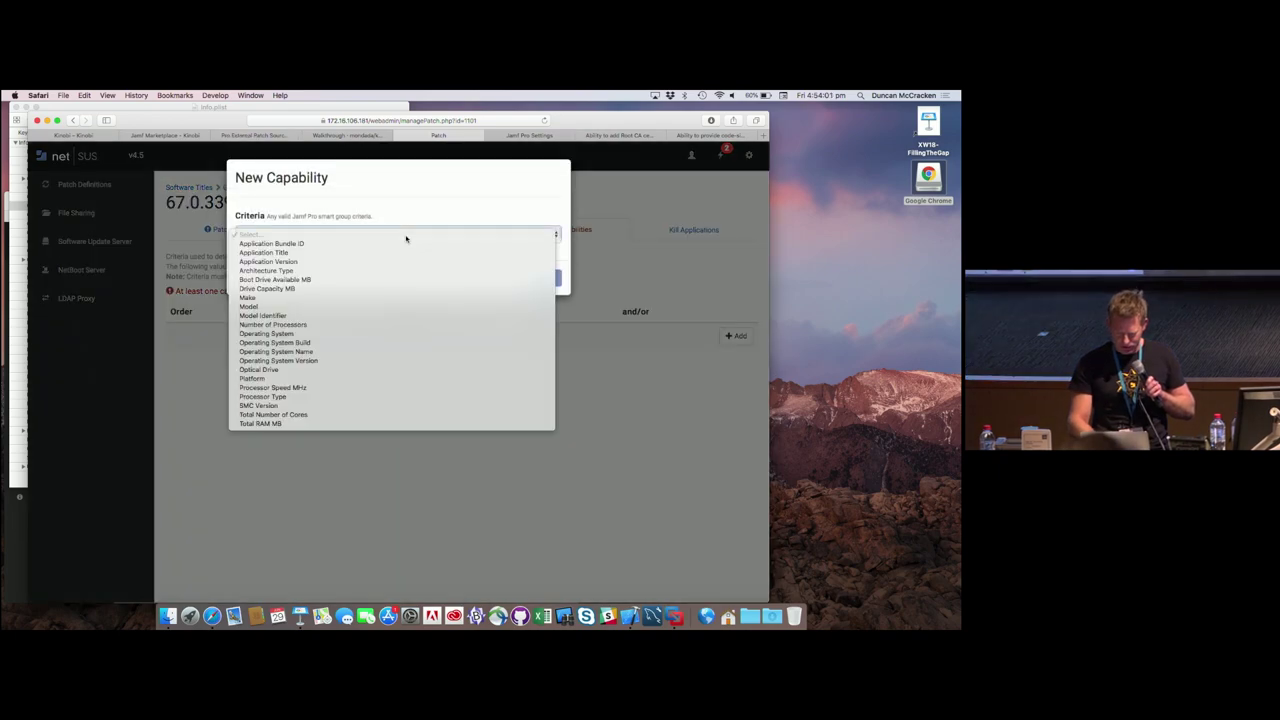
{"action": "left_click", "coordinate": [398, 333]}
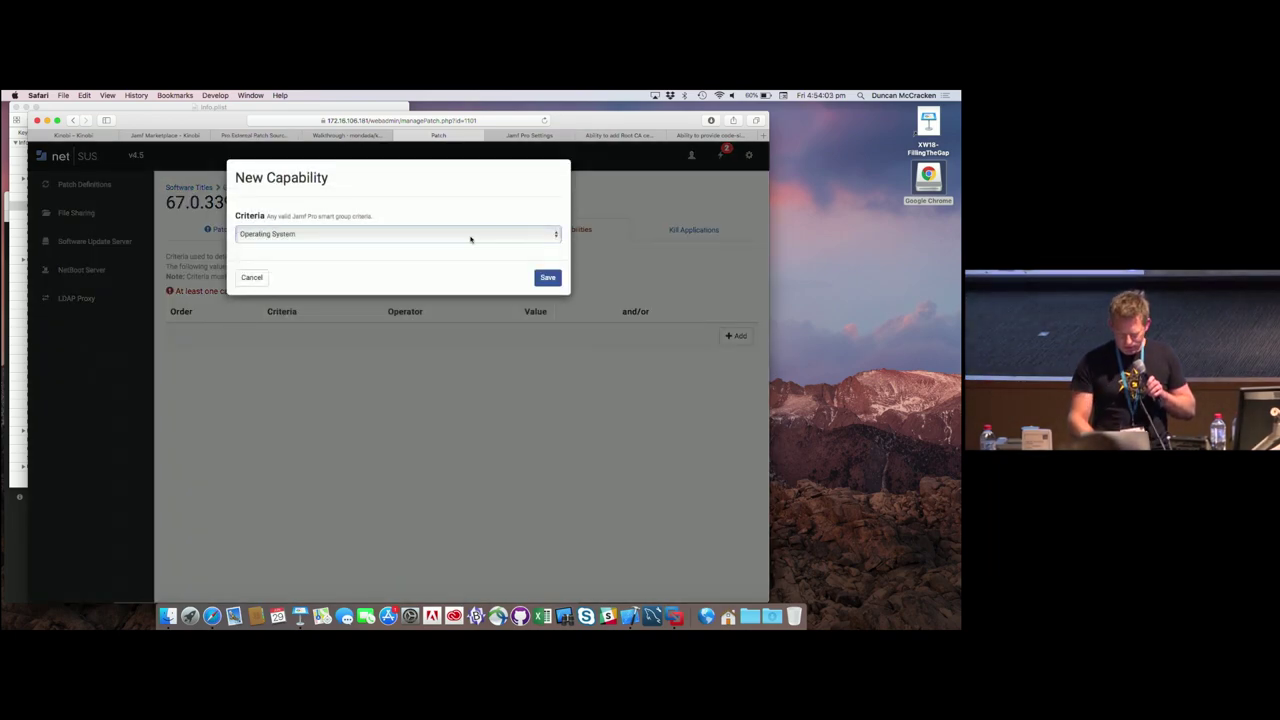
{"action": "left_click", "coordinate": [548, 277]}
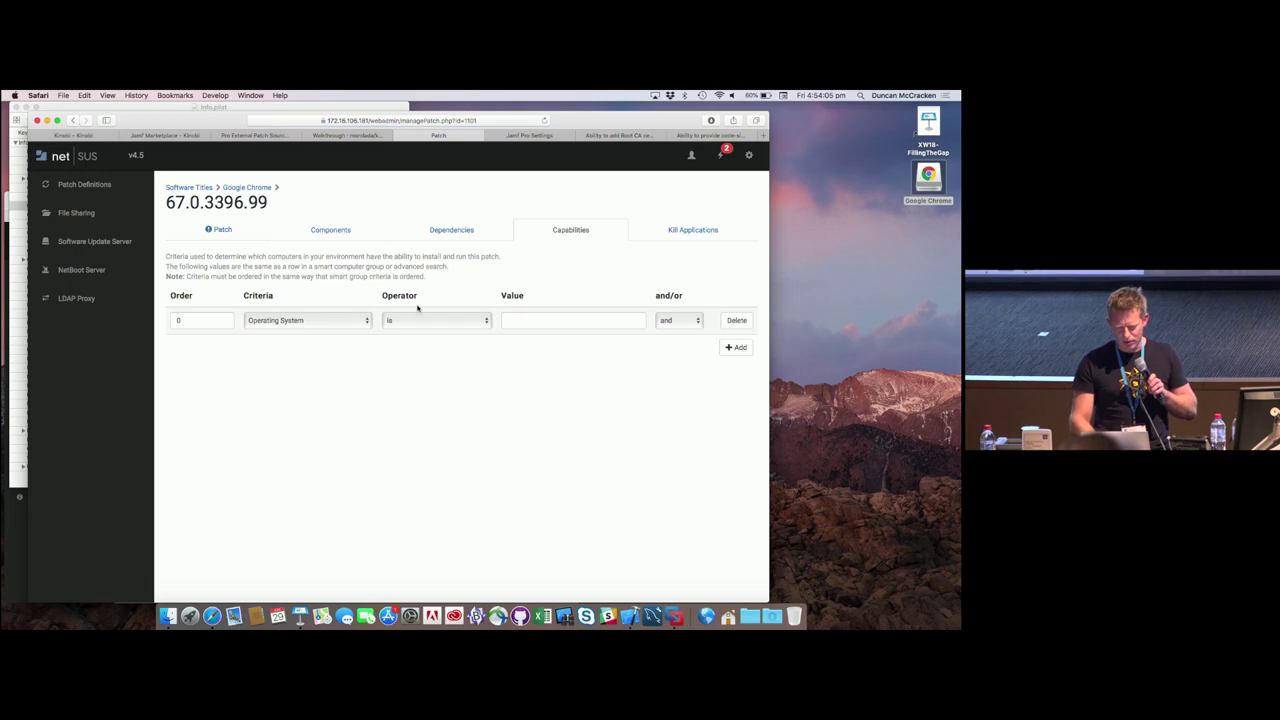
{"action": "left_click", "coordinate": [557, 322]}
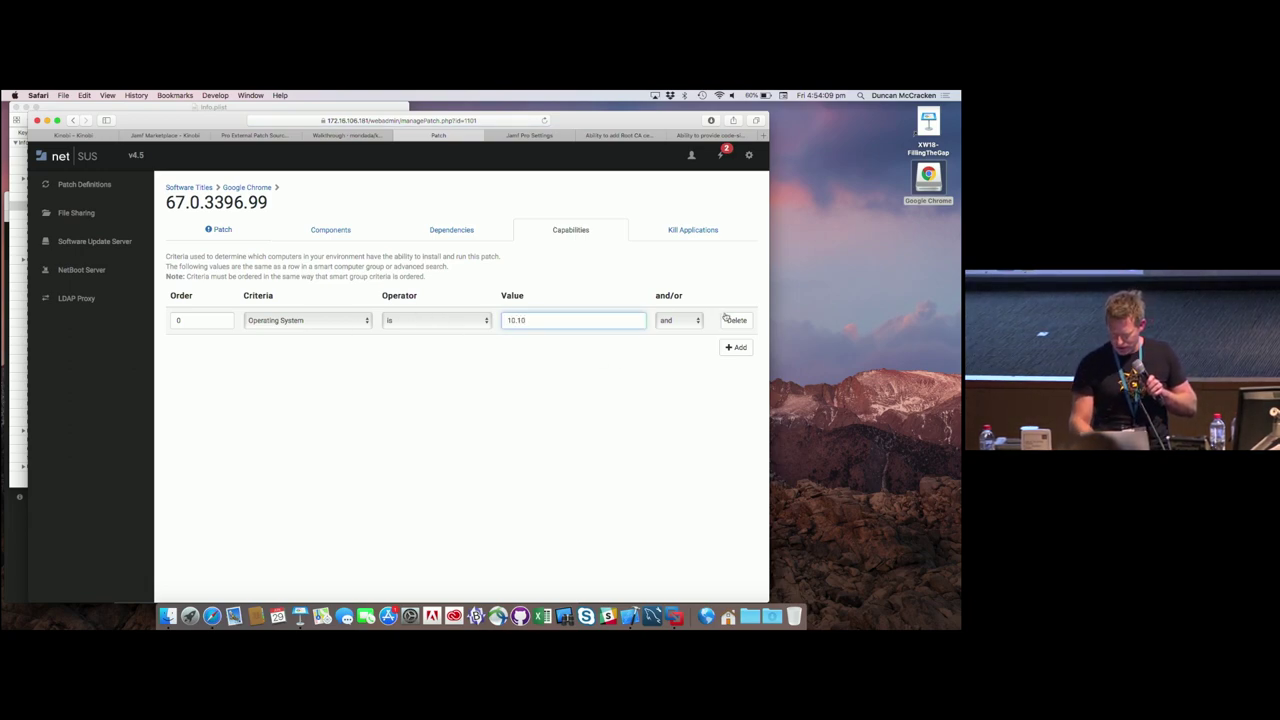
{"action": "key", "text": "Tab"}
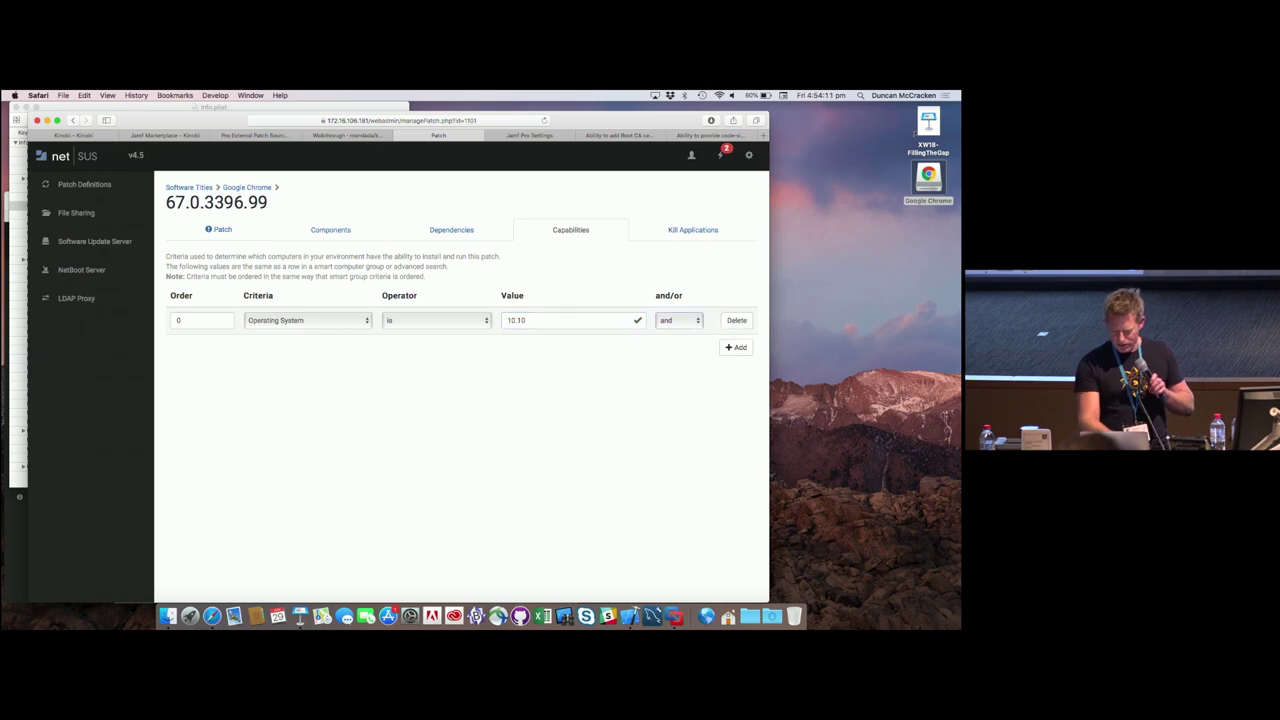
Step: Add a kill application named Google Chrome with bundle identifier com.google.Chrome
{"action": "left_click", "coordinate": [674, 232]}
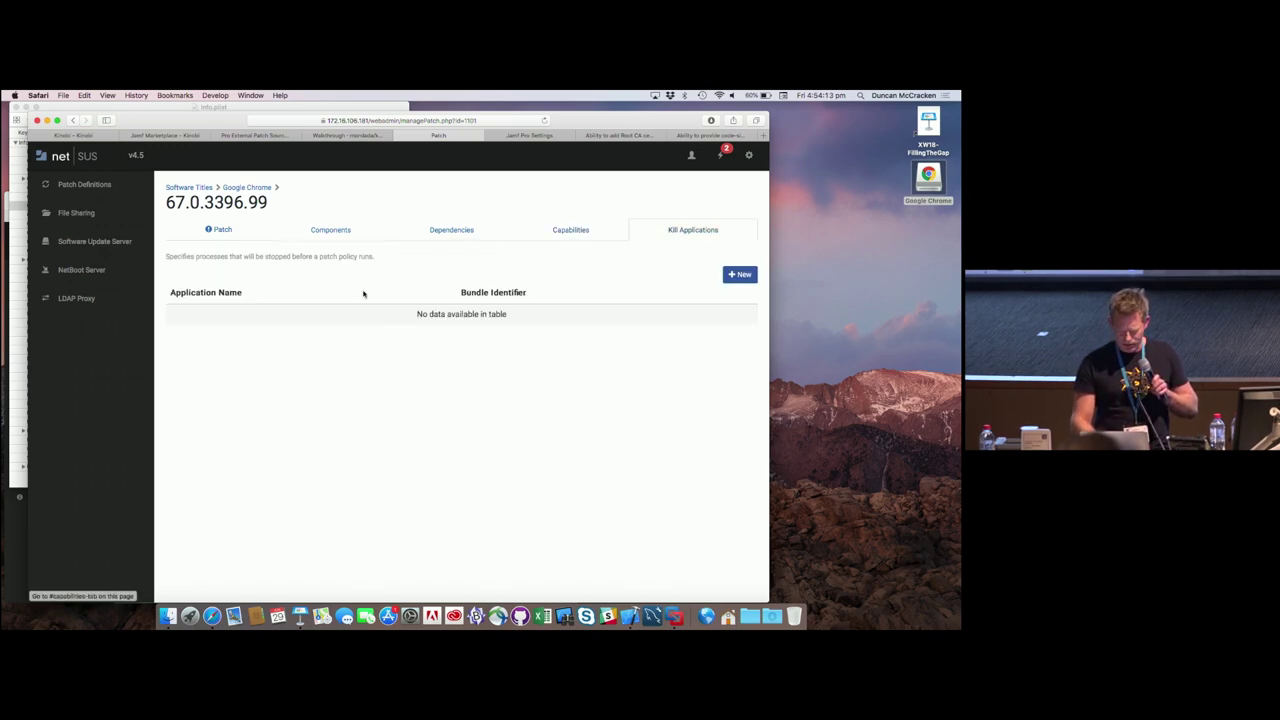
{"action": "left_click", "coordinate": [740, 274]}
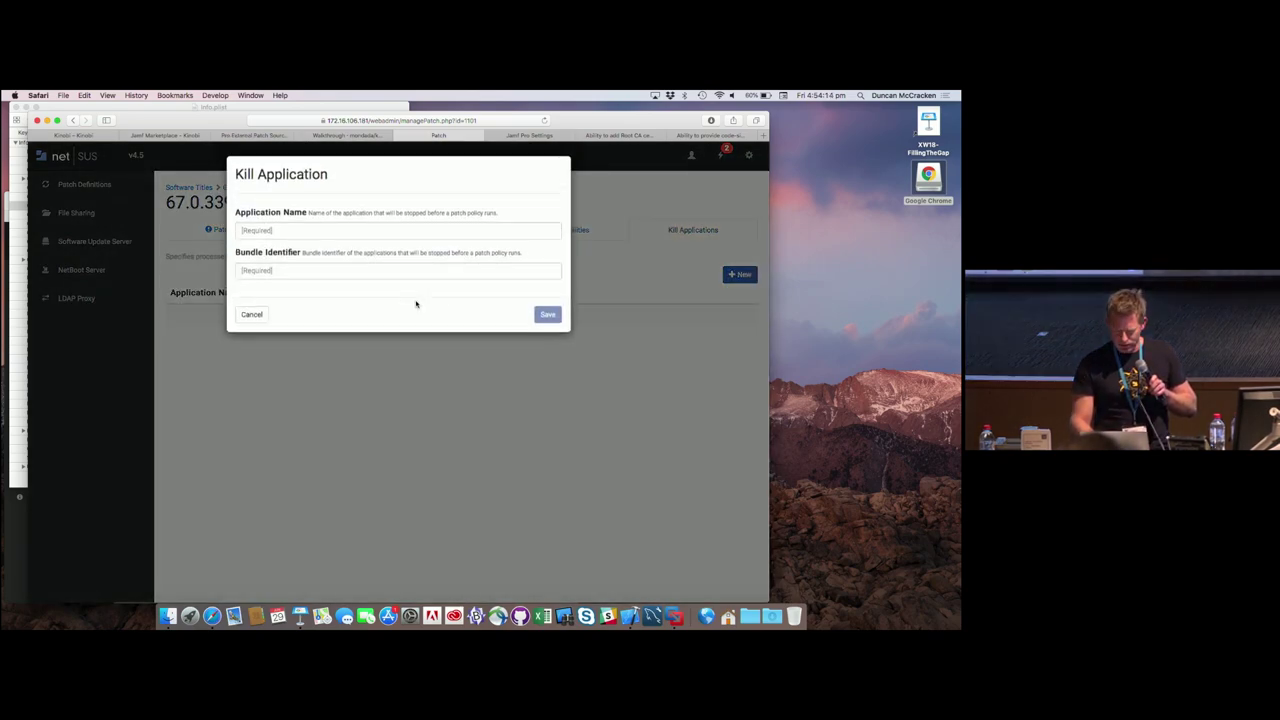
{"action": "left_click", "coordinate": [257, 273]}
{"action": "key", "text": "super+v"}
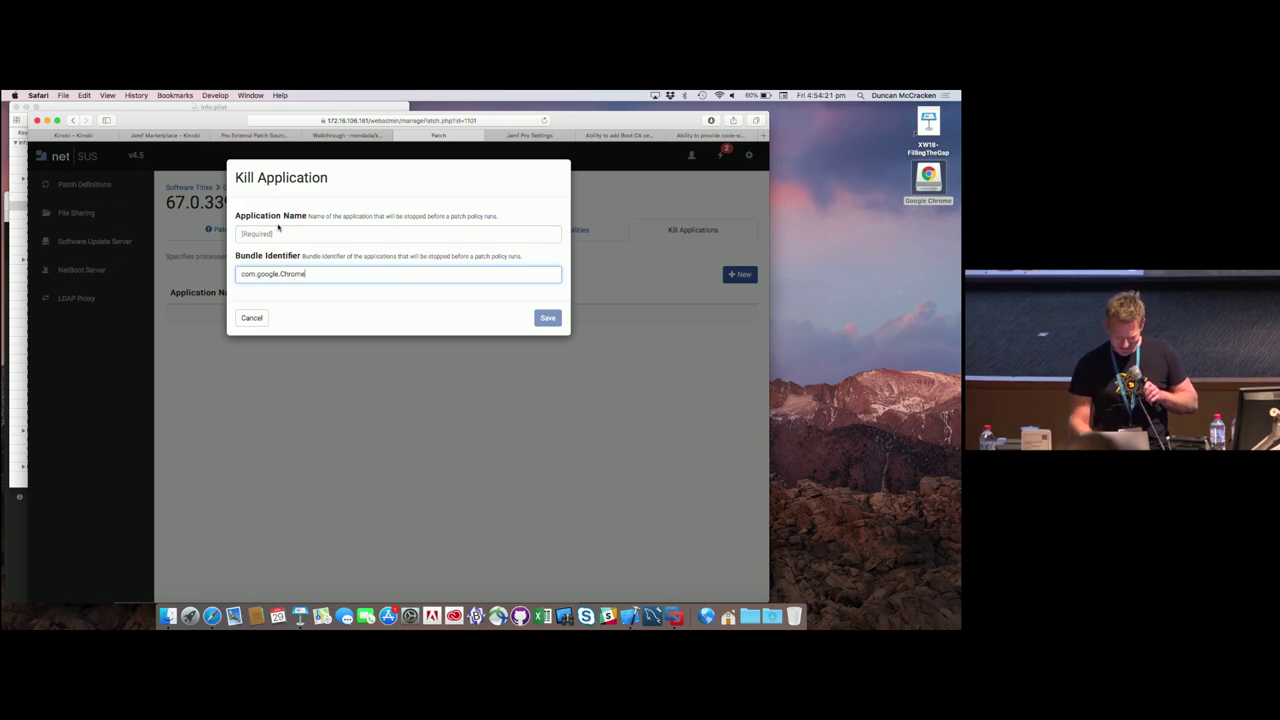
{"action": "left_click", "coordinate": [281, 233]}
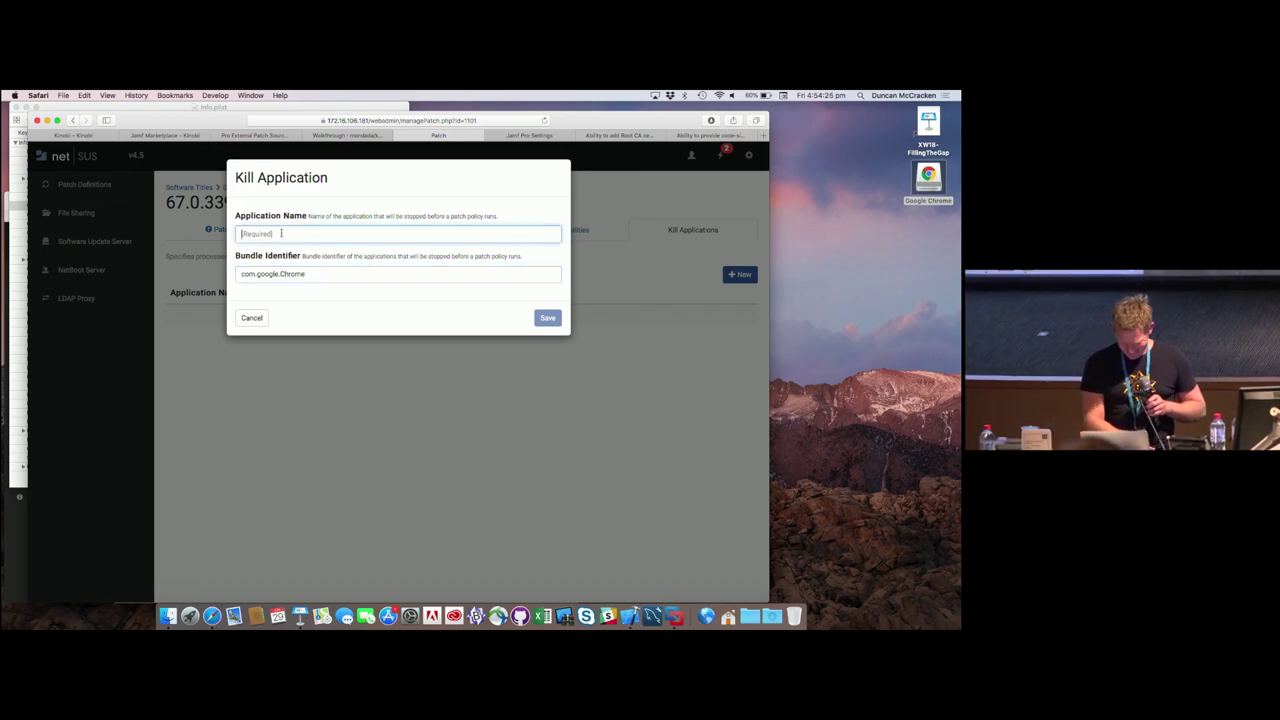
{"action": "type", "text": "Google"}
{"action": "key", "text": "Tab"}
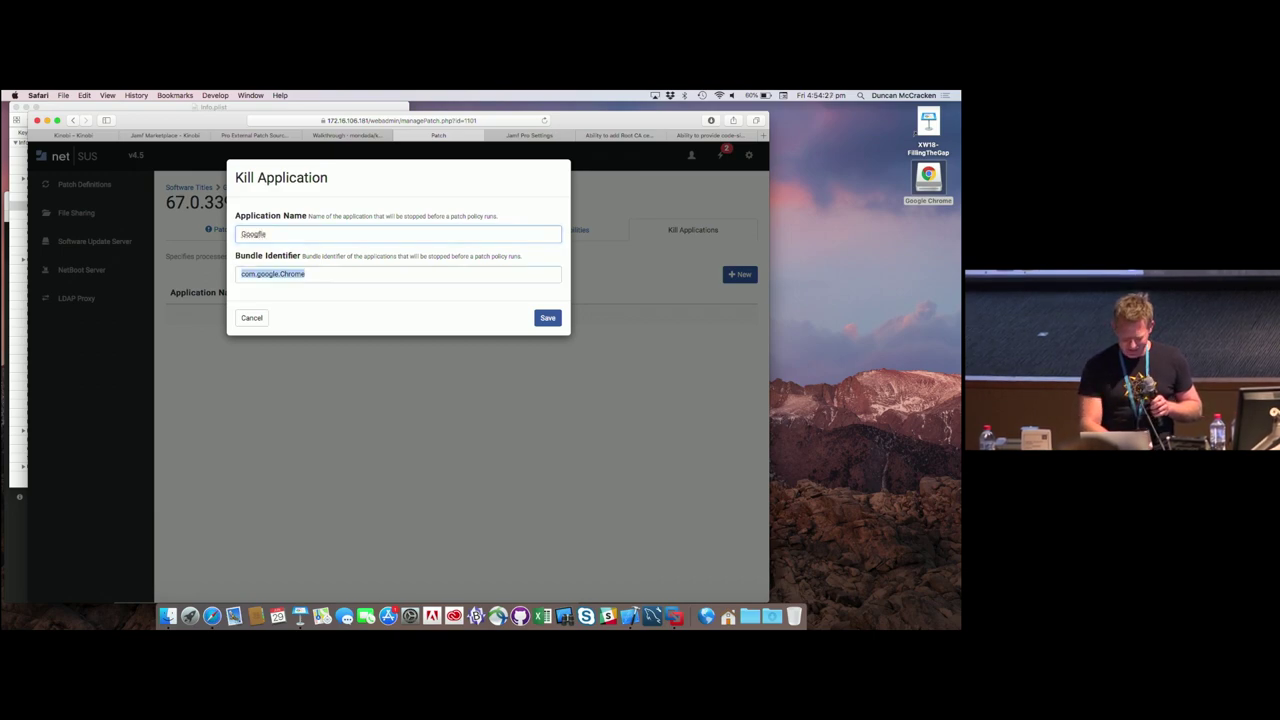
{"action": "left_click", "coordinate": [307, 231]}
{"action": "key", "text": "BackSpace"}
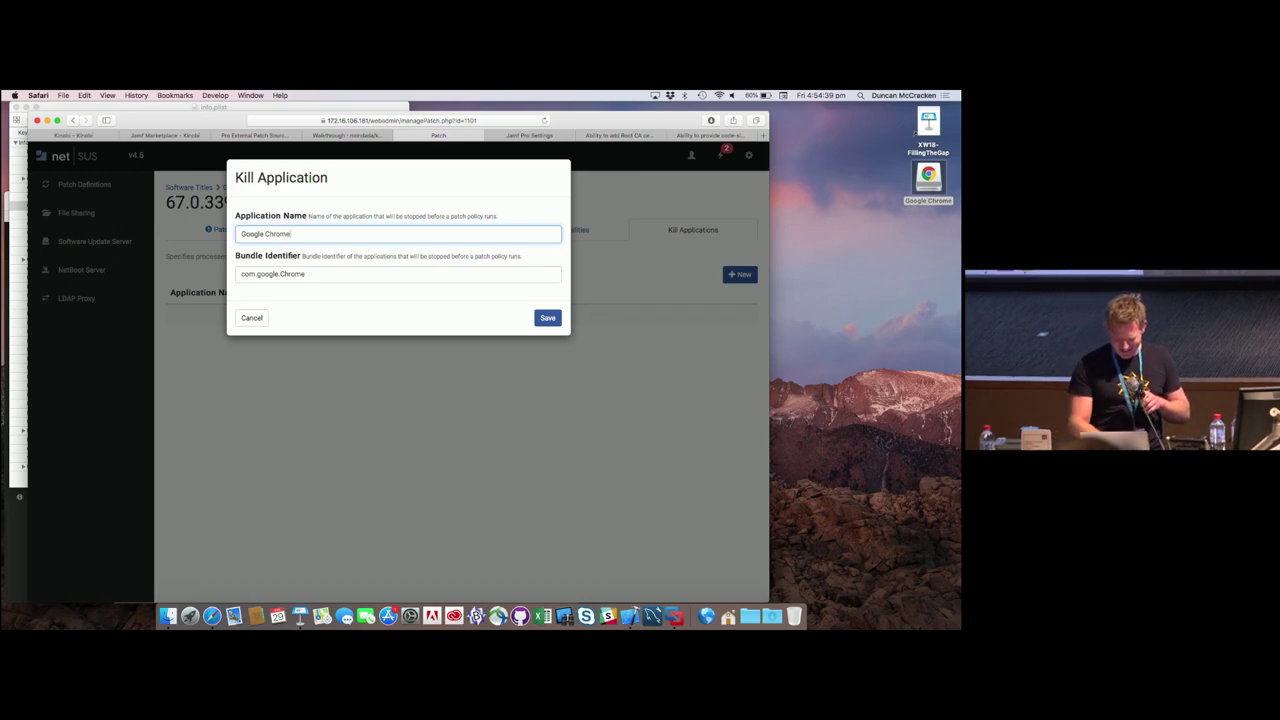
{"action": "left_click", "coordinate": [555, 316]}
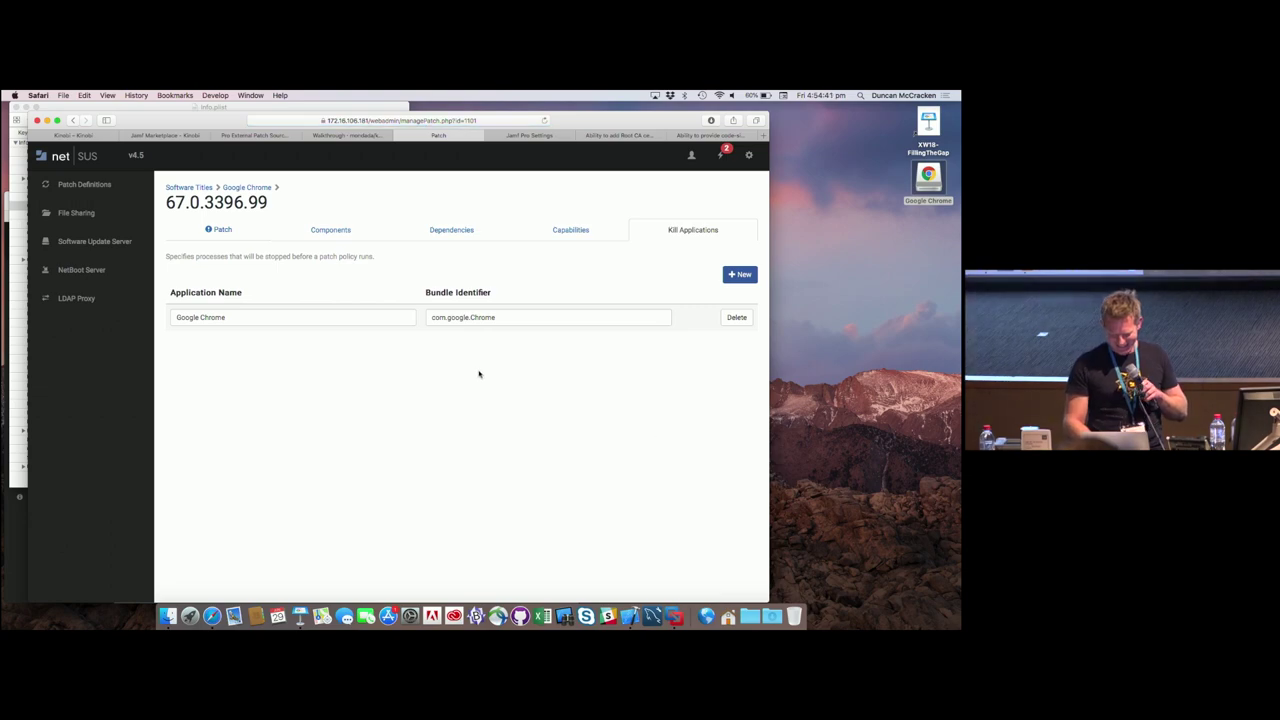
Step: Enable patch 67.0.3396.99 and the Google Chrome title, then go to Jamf Pro settings
{"action": "left_click", "coordinate": [218, 229]}
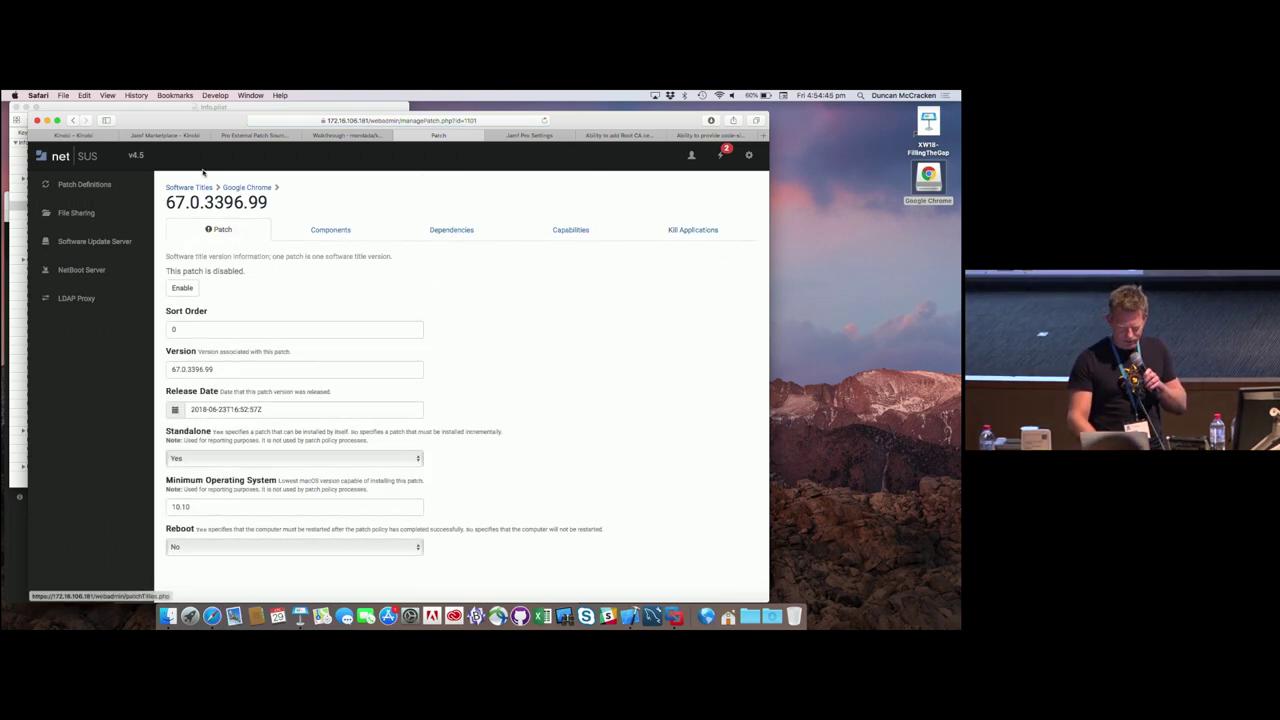
{"action": "left_click", "coordinate": [173, 291]}
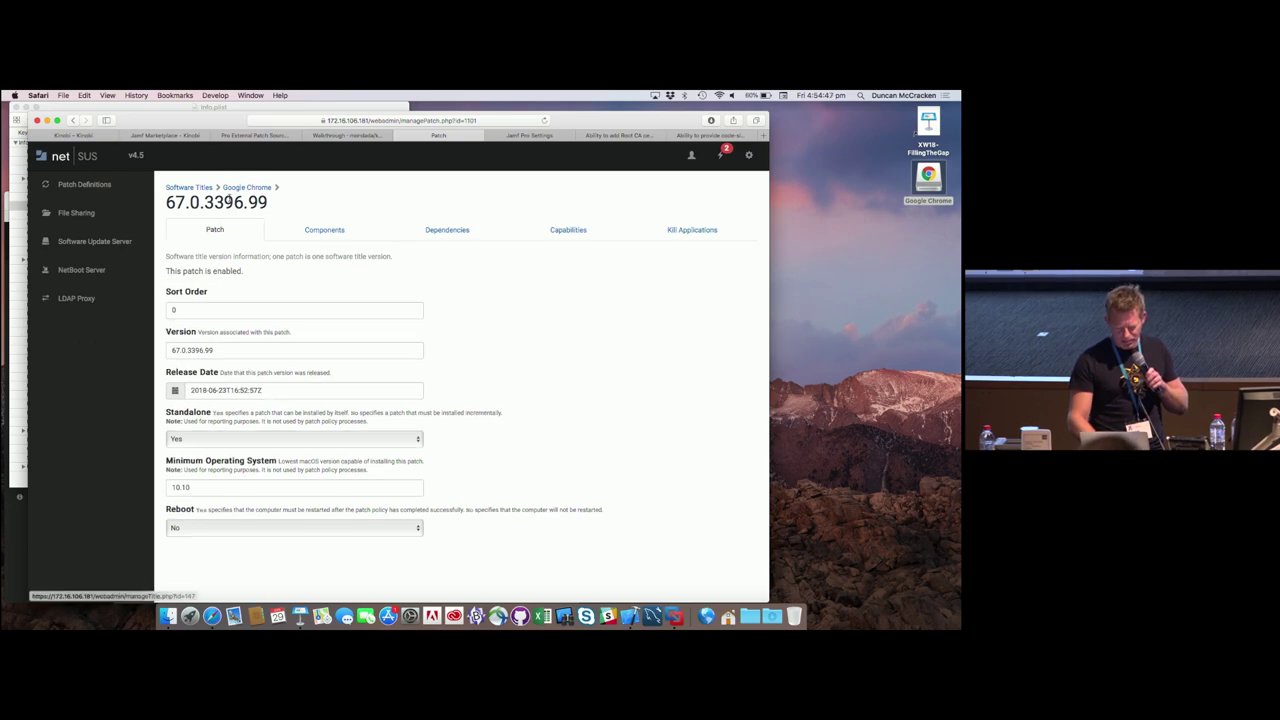
{"action": "left_click", "coordinate": [246, 187]}
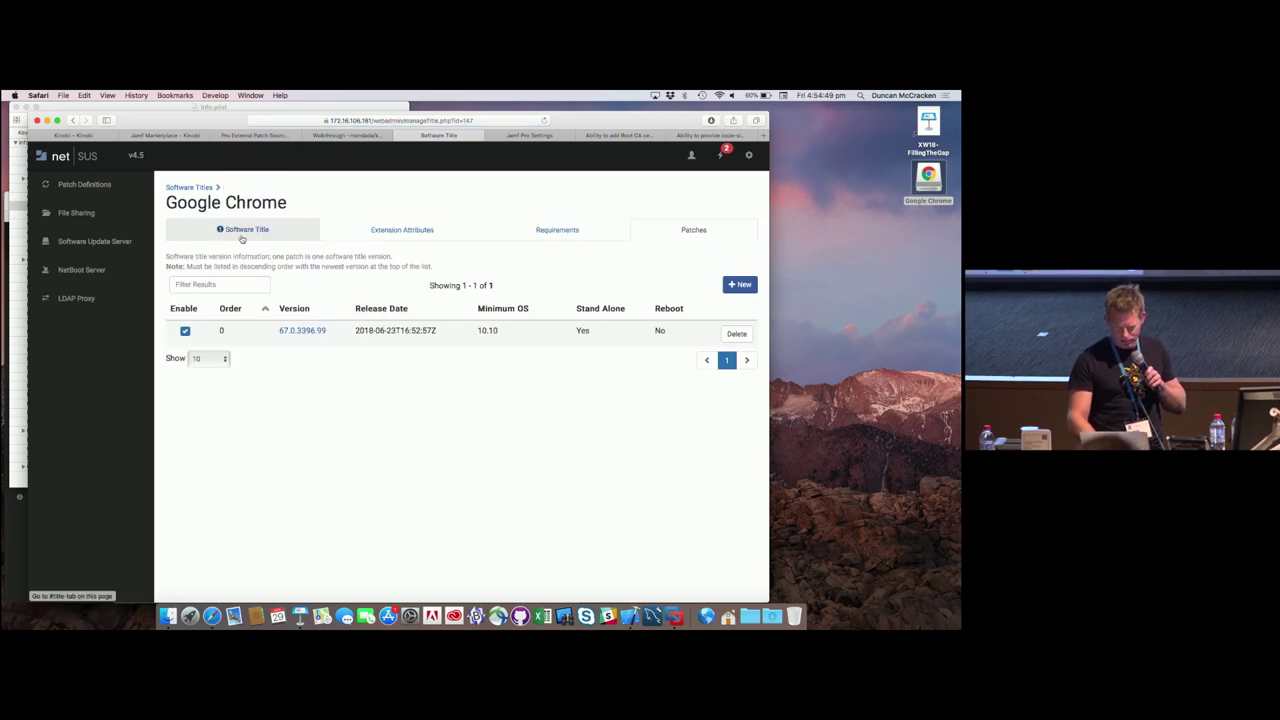
{"action": "left_click", "coordinate": [242, 231]}
{"action": "left_click", "coordinate": [182, 288]}
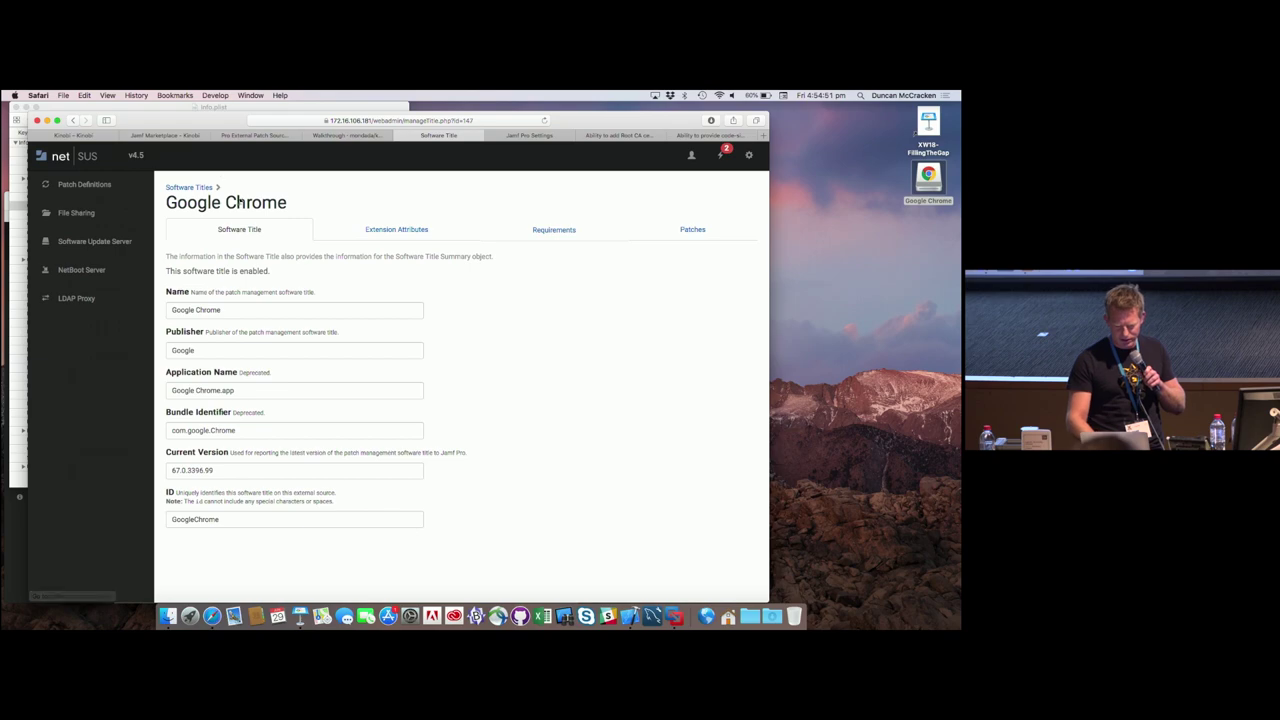
{"action": "left_click", "coordinate": [529, 135]}
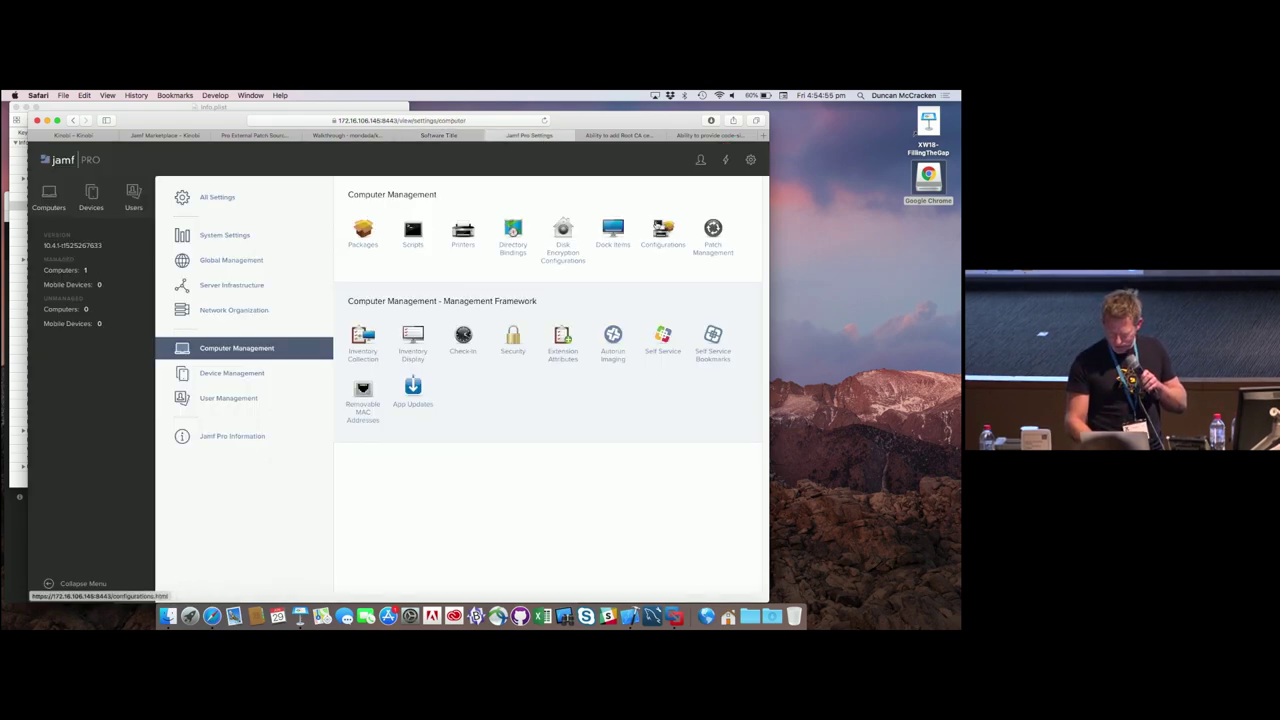
Step: Confirm the Kinobi patch source, then add Google Chrome from Kinobi as a new patch title
{"action": "left_click", "coordinate": [704, 233]}
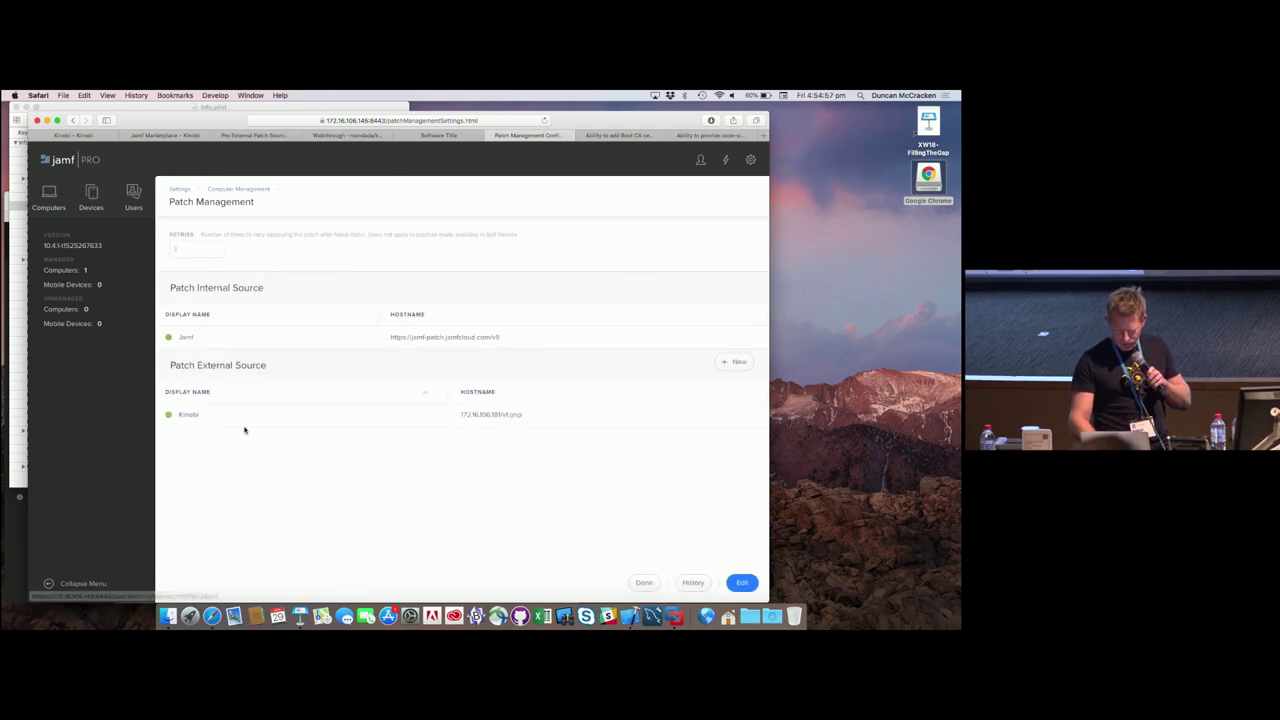
{"action": "left_click", "coordinate": [48, 205]}
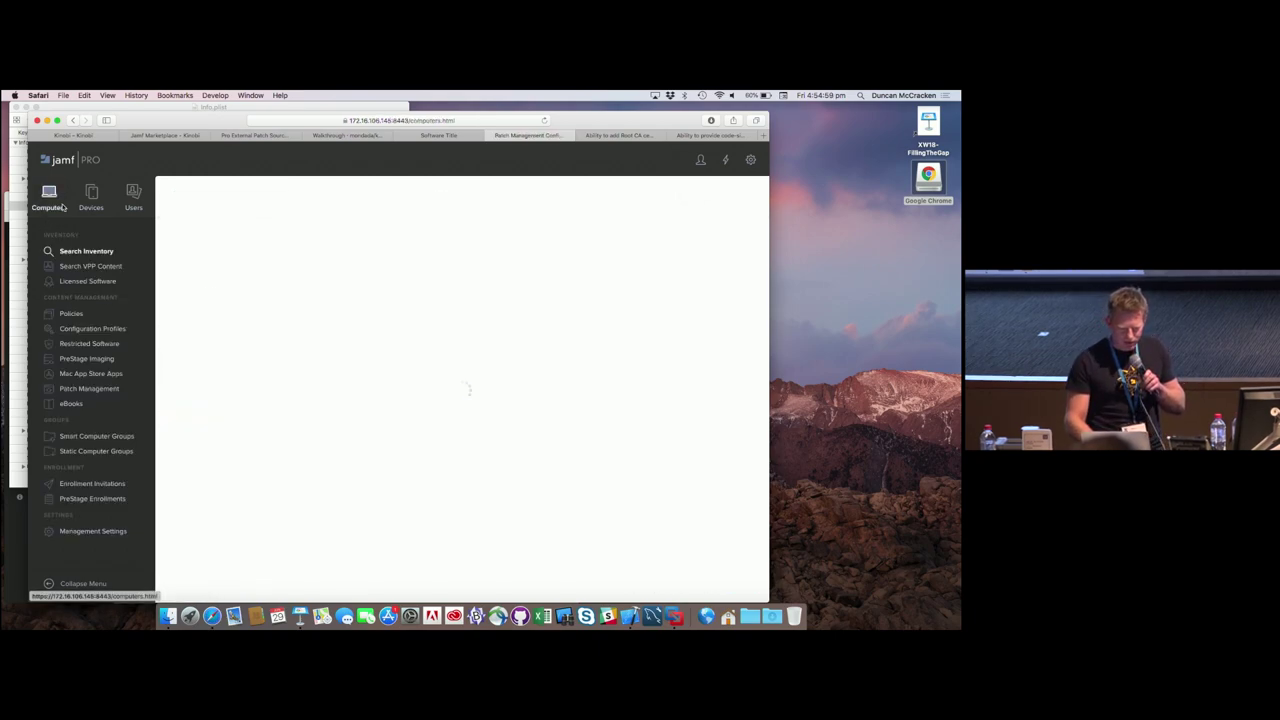
{"action": "left_click", "coordinate": [88, 389]}
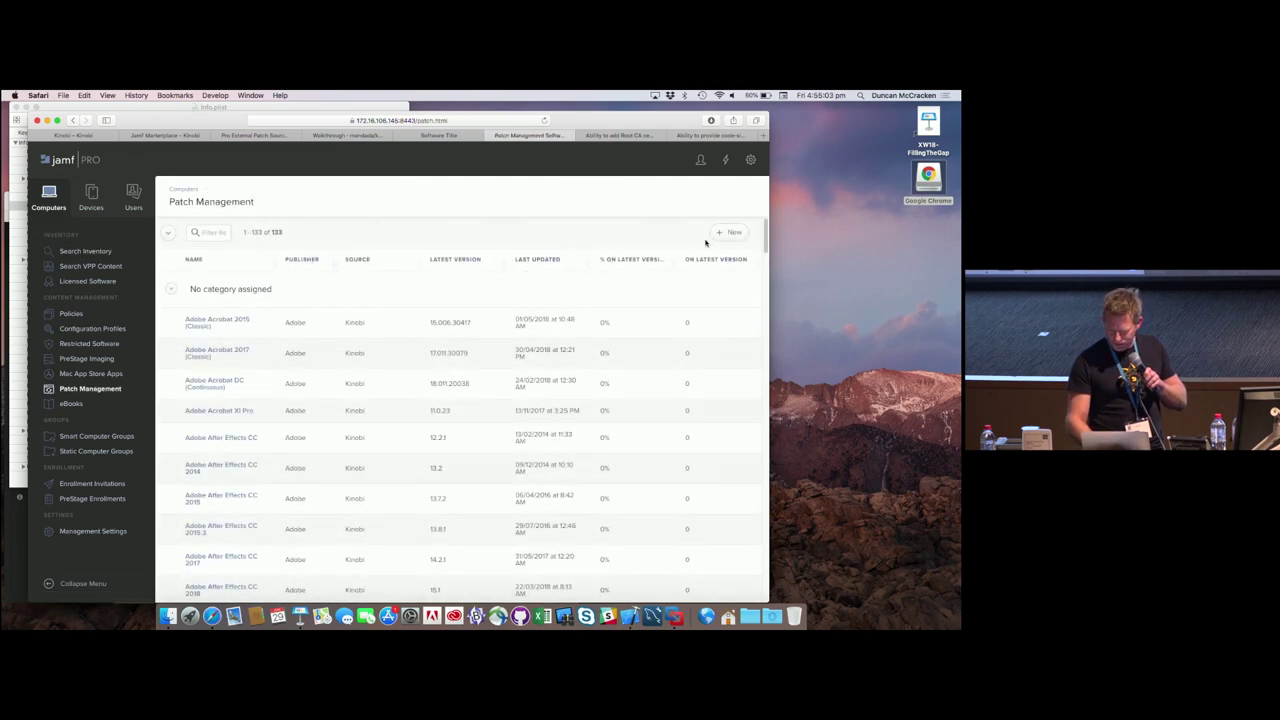
{"action": "left_click", "coordinate": [730, 232]}
{"action": "left_click", "coordinate": [176, 267]}
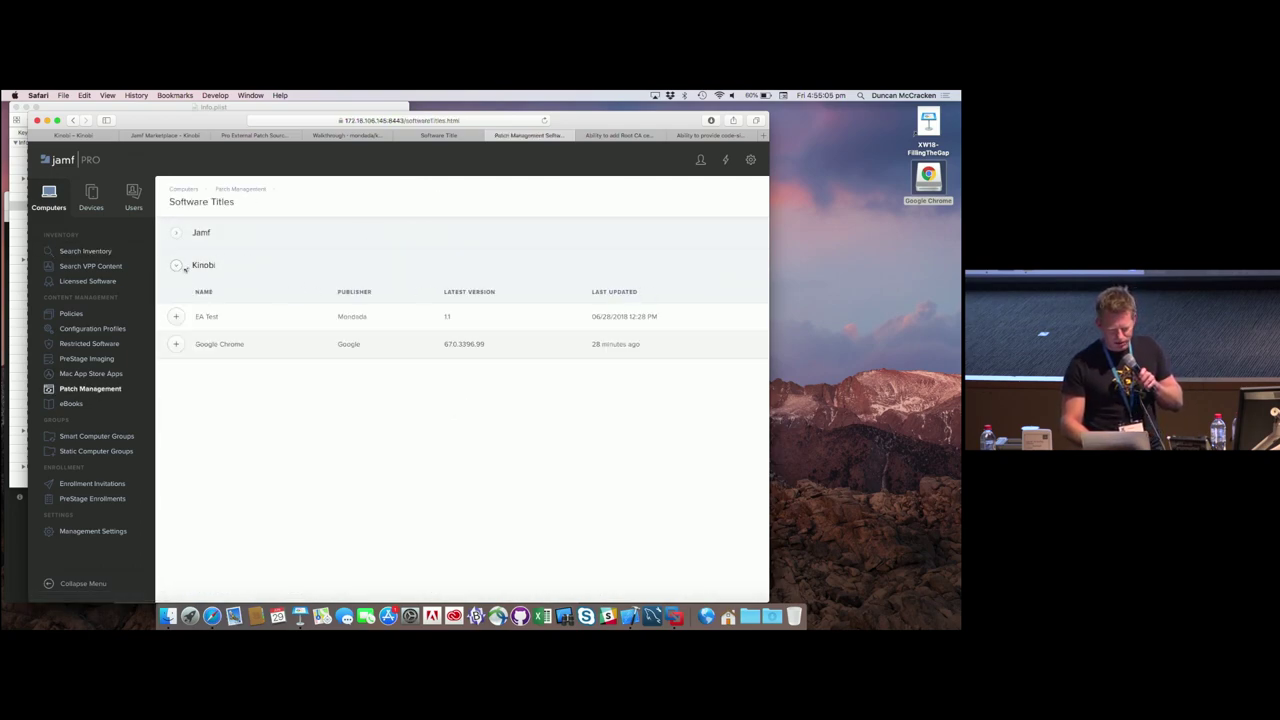
{"action": "left_click", "coordinate": [177, 344]}
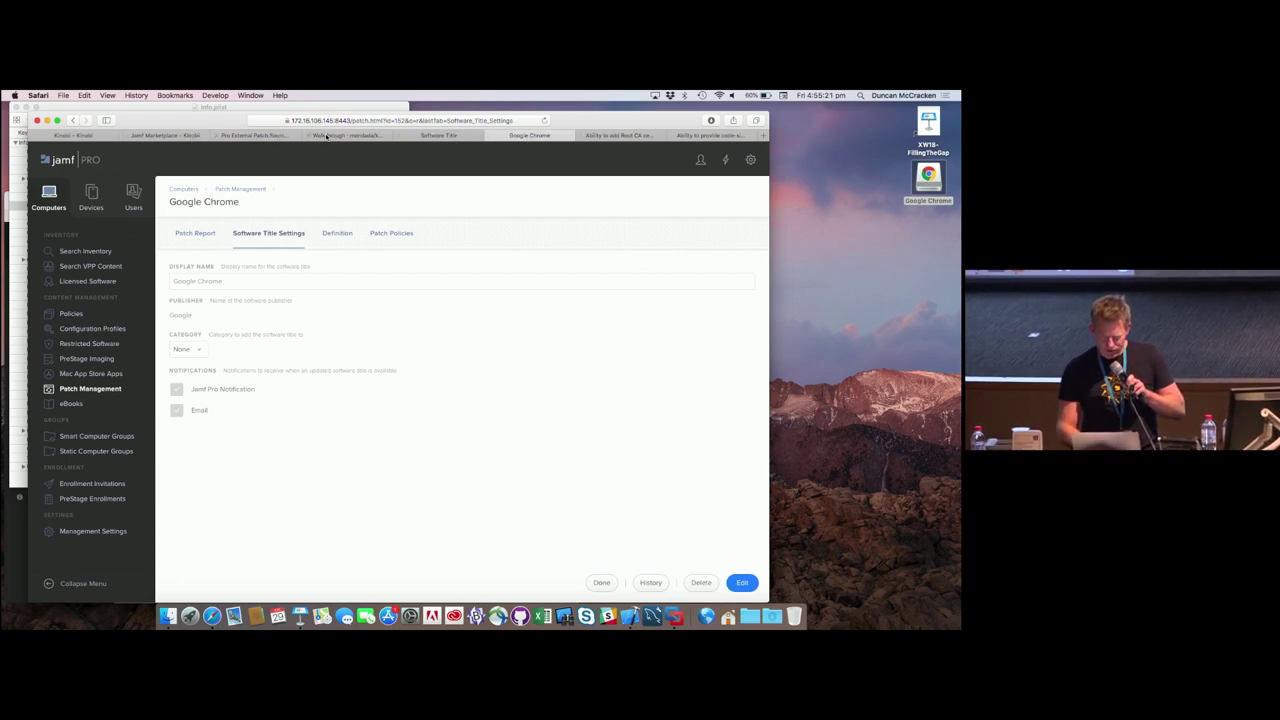
Step: Compare the Root CA feature request with the Kinobi and Jamf Pro Google Chrome titles, ending on the request
{"action": "left_click", "coordinate": [619, 134]}
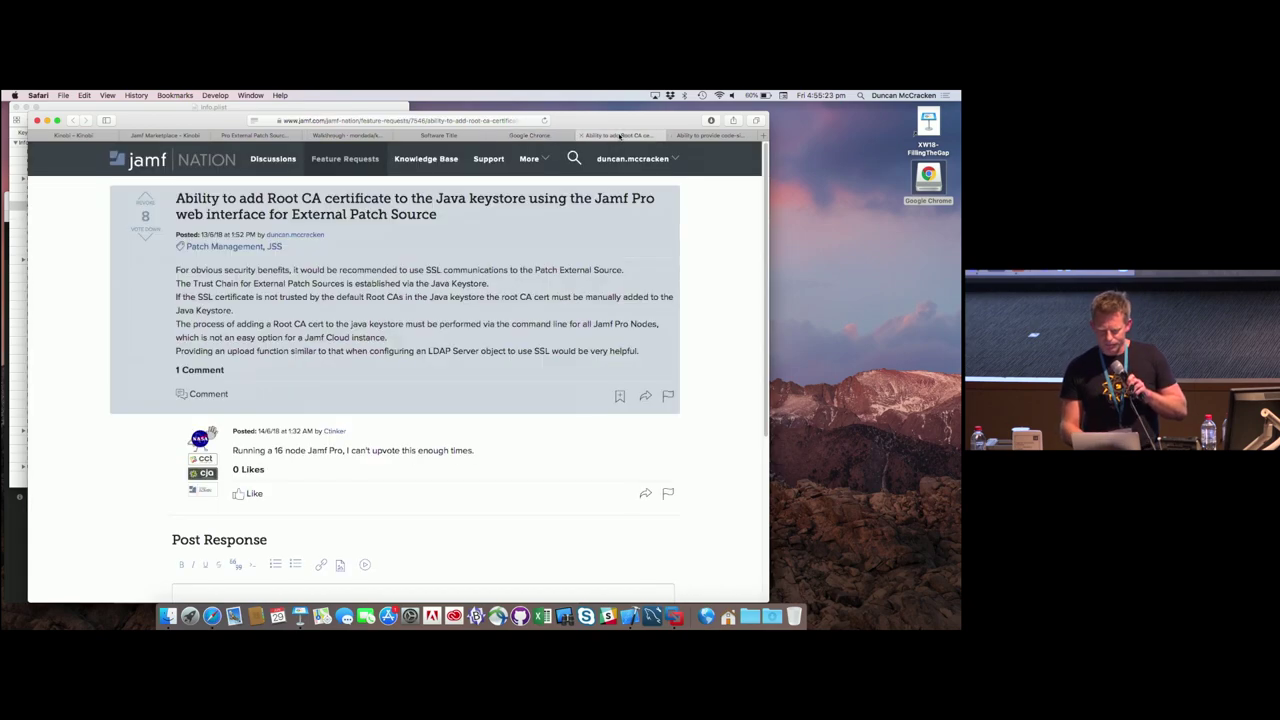
{"action": "left_click", "coordinate": [446, 134]}
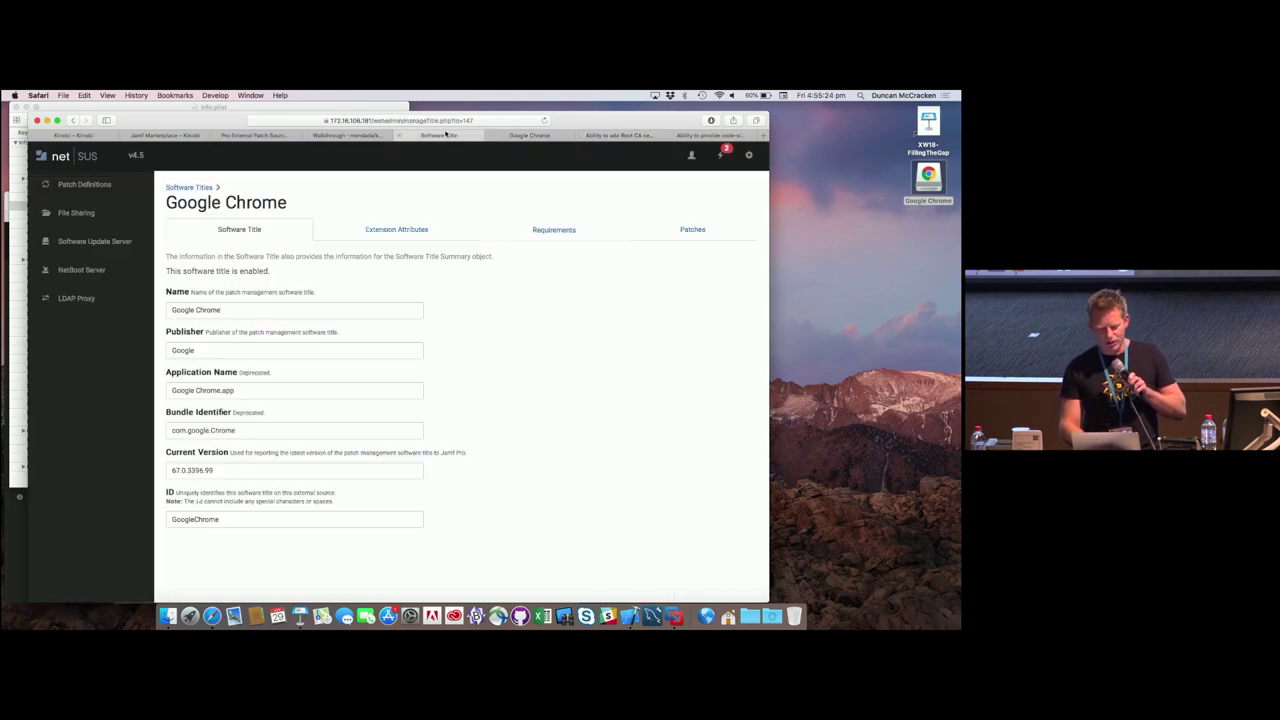
{"action": "left_click", "coordinate": [529, 134]}
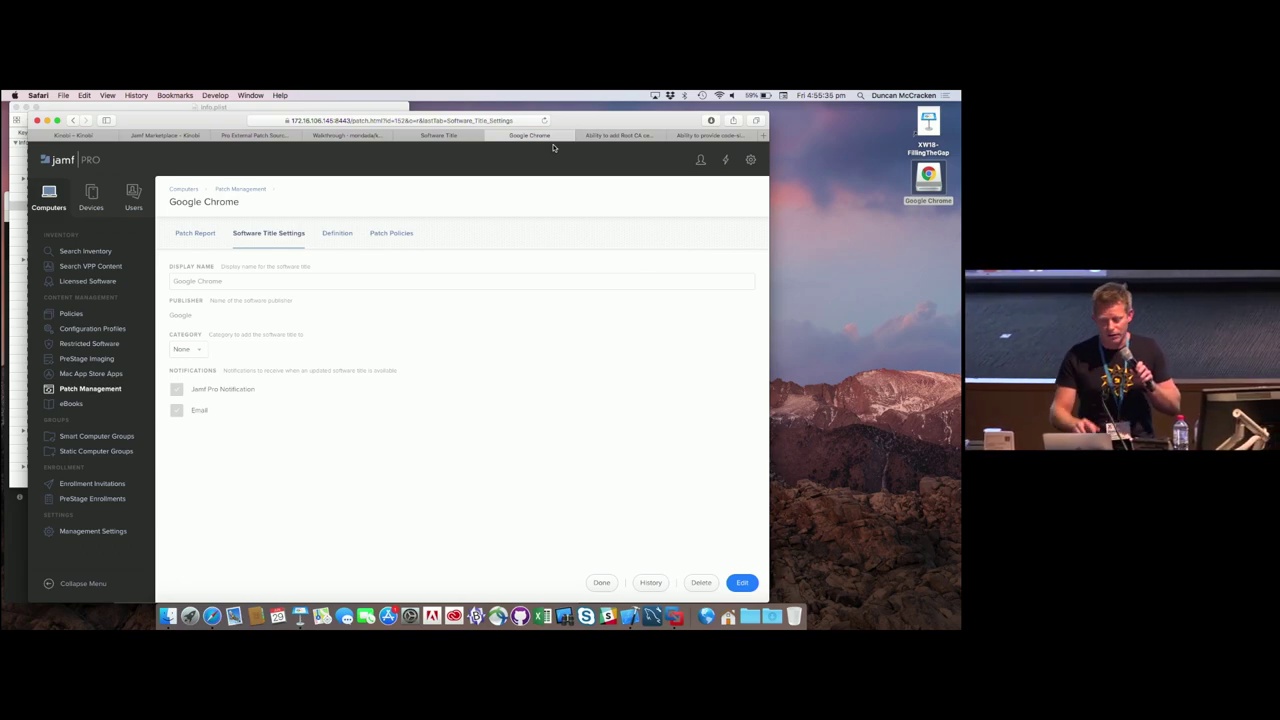
{"action": "left_click", "coordinate": [619, 135]}
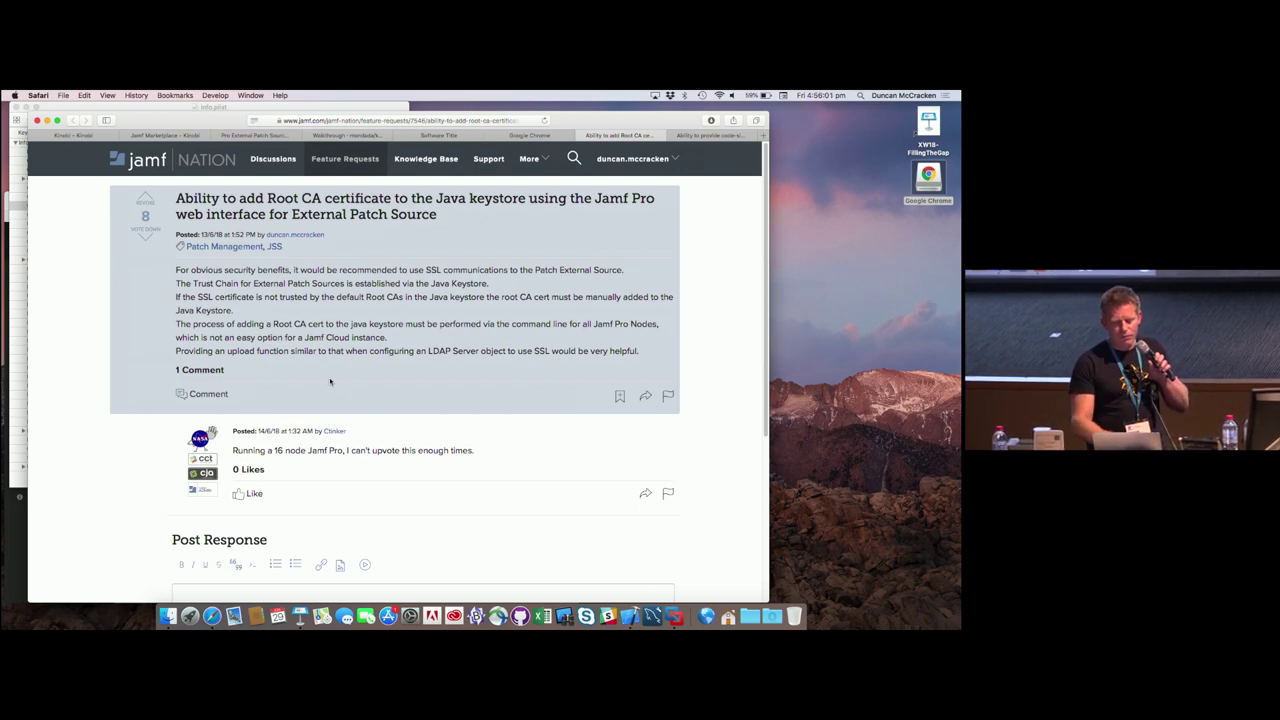
Step: Show the 'Ability to provide code-signed…' Jamf Nation request for External Patch Sources
{"action": "left_click", "coordinate": [714, 135]}
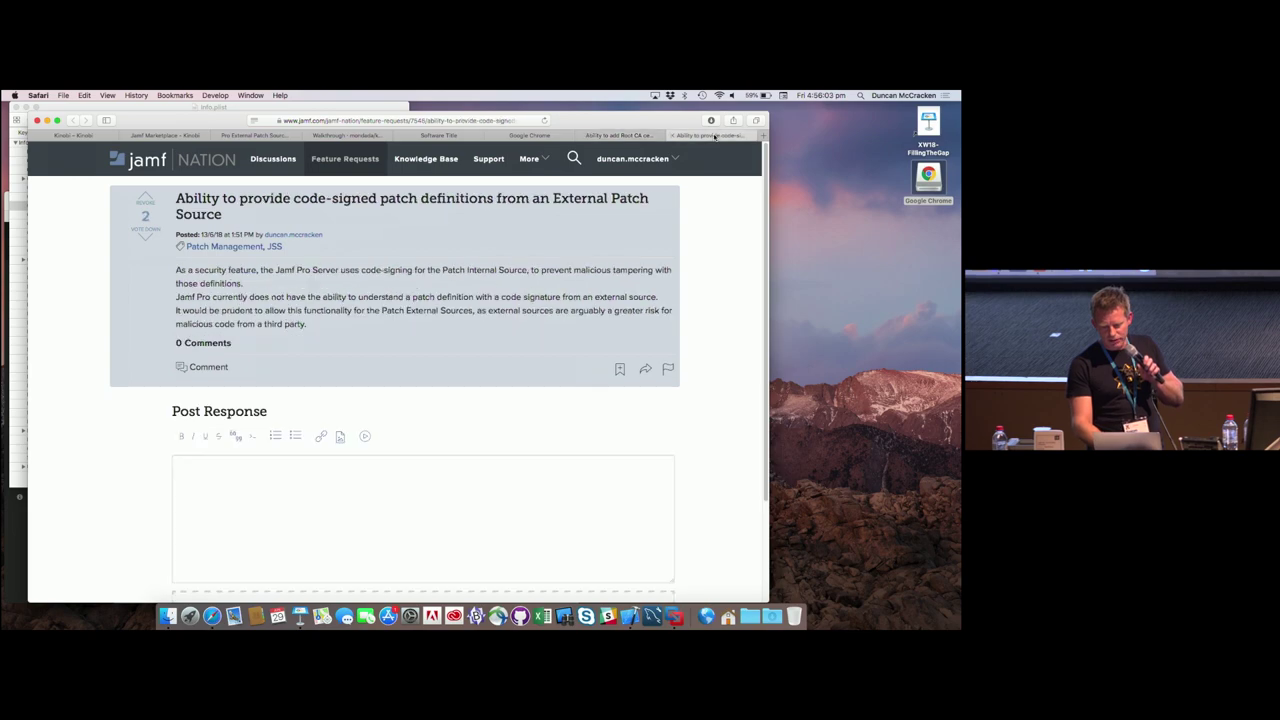